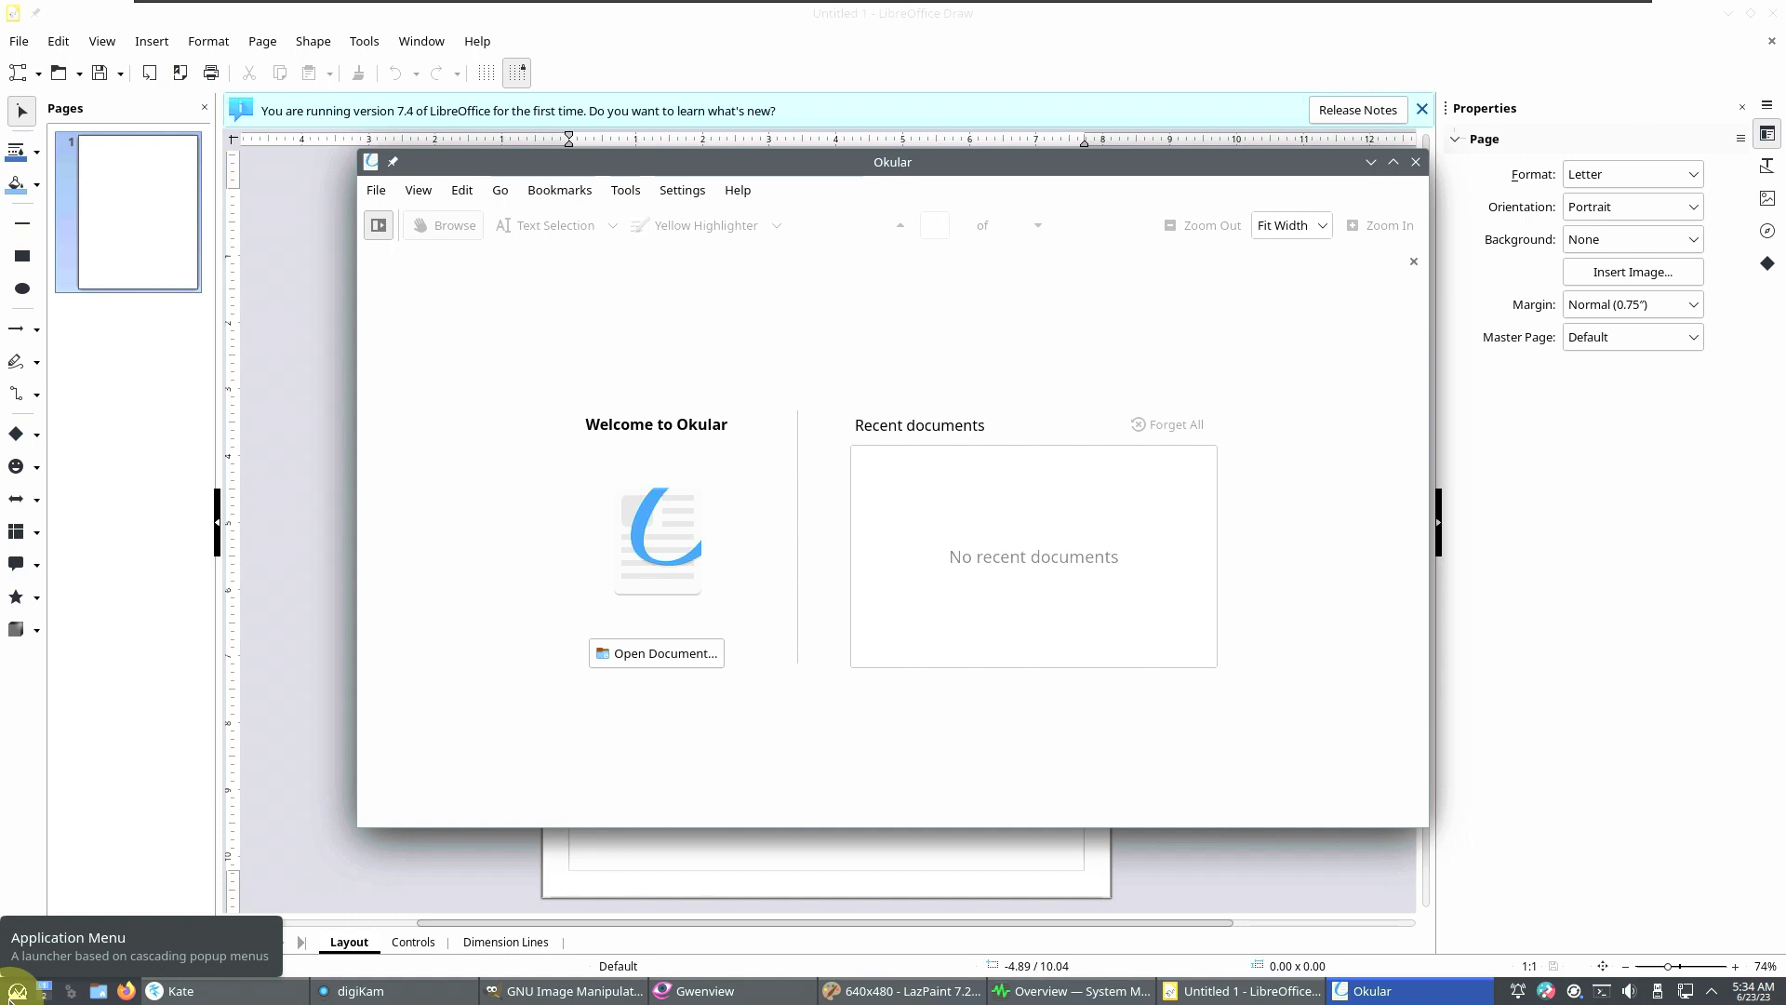
Launch the Foliate e-book reader from the Office applications, and open MX Tools.
mouse_move(104, 758)
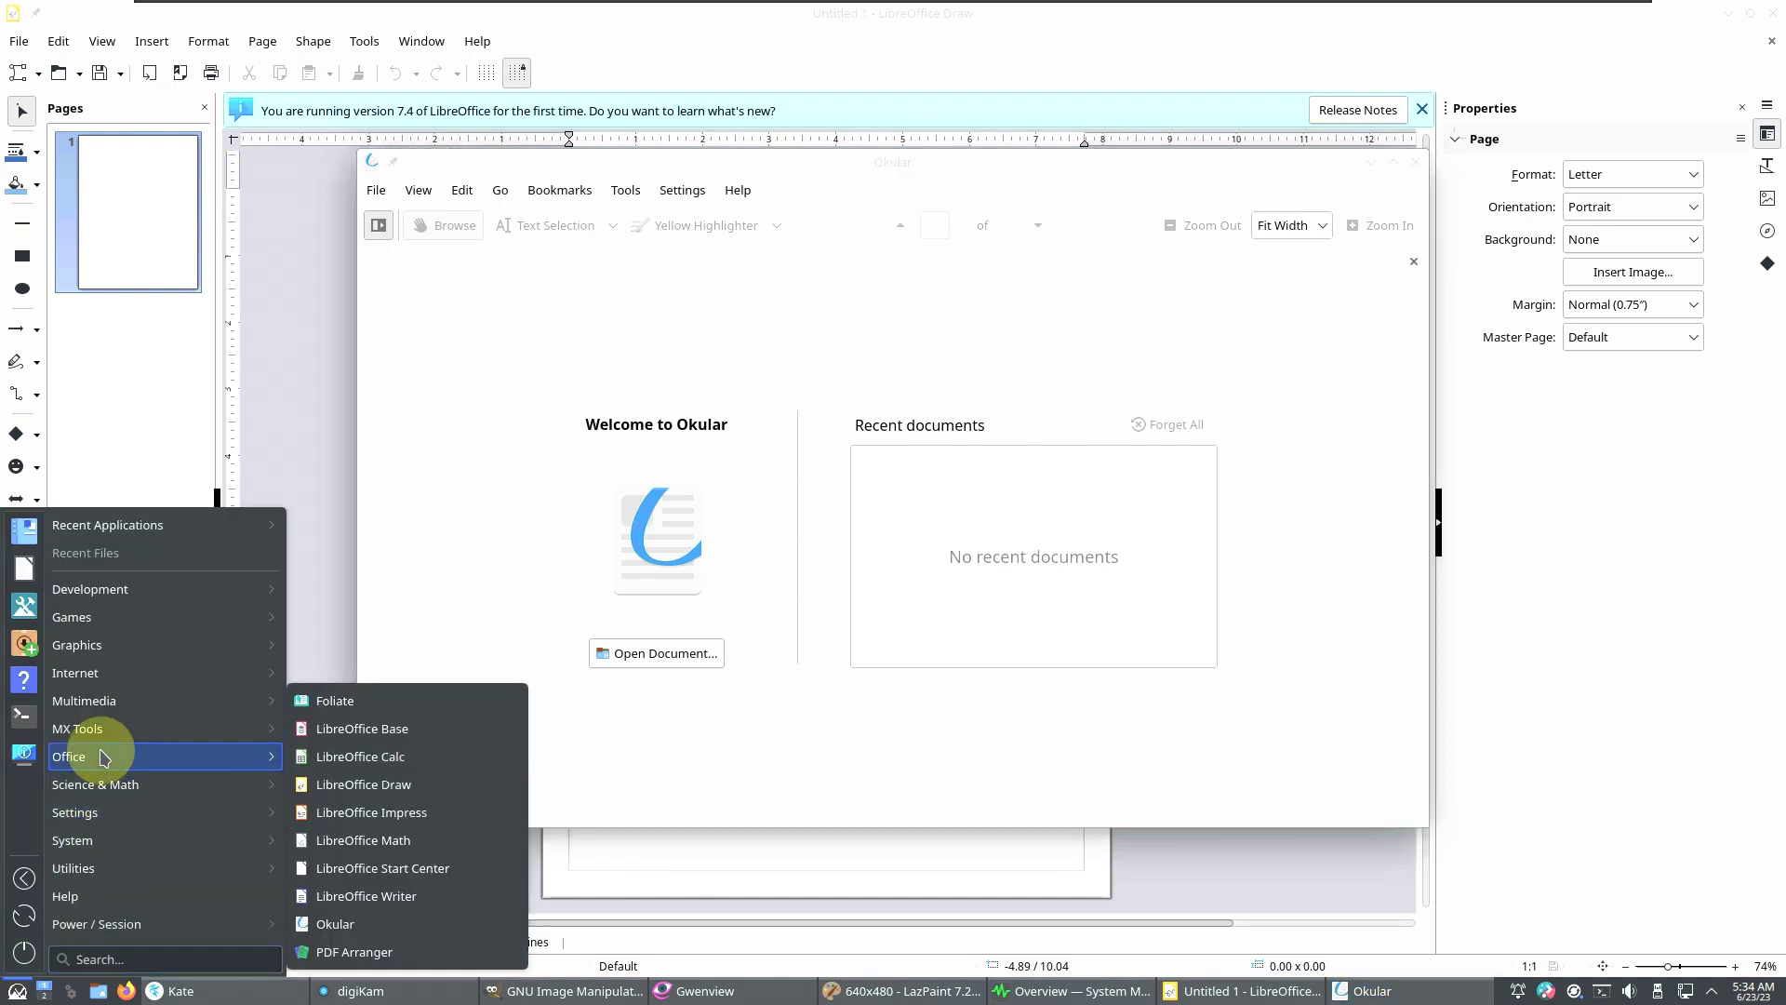
click(453, 705)
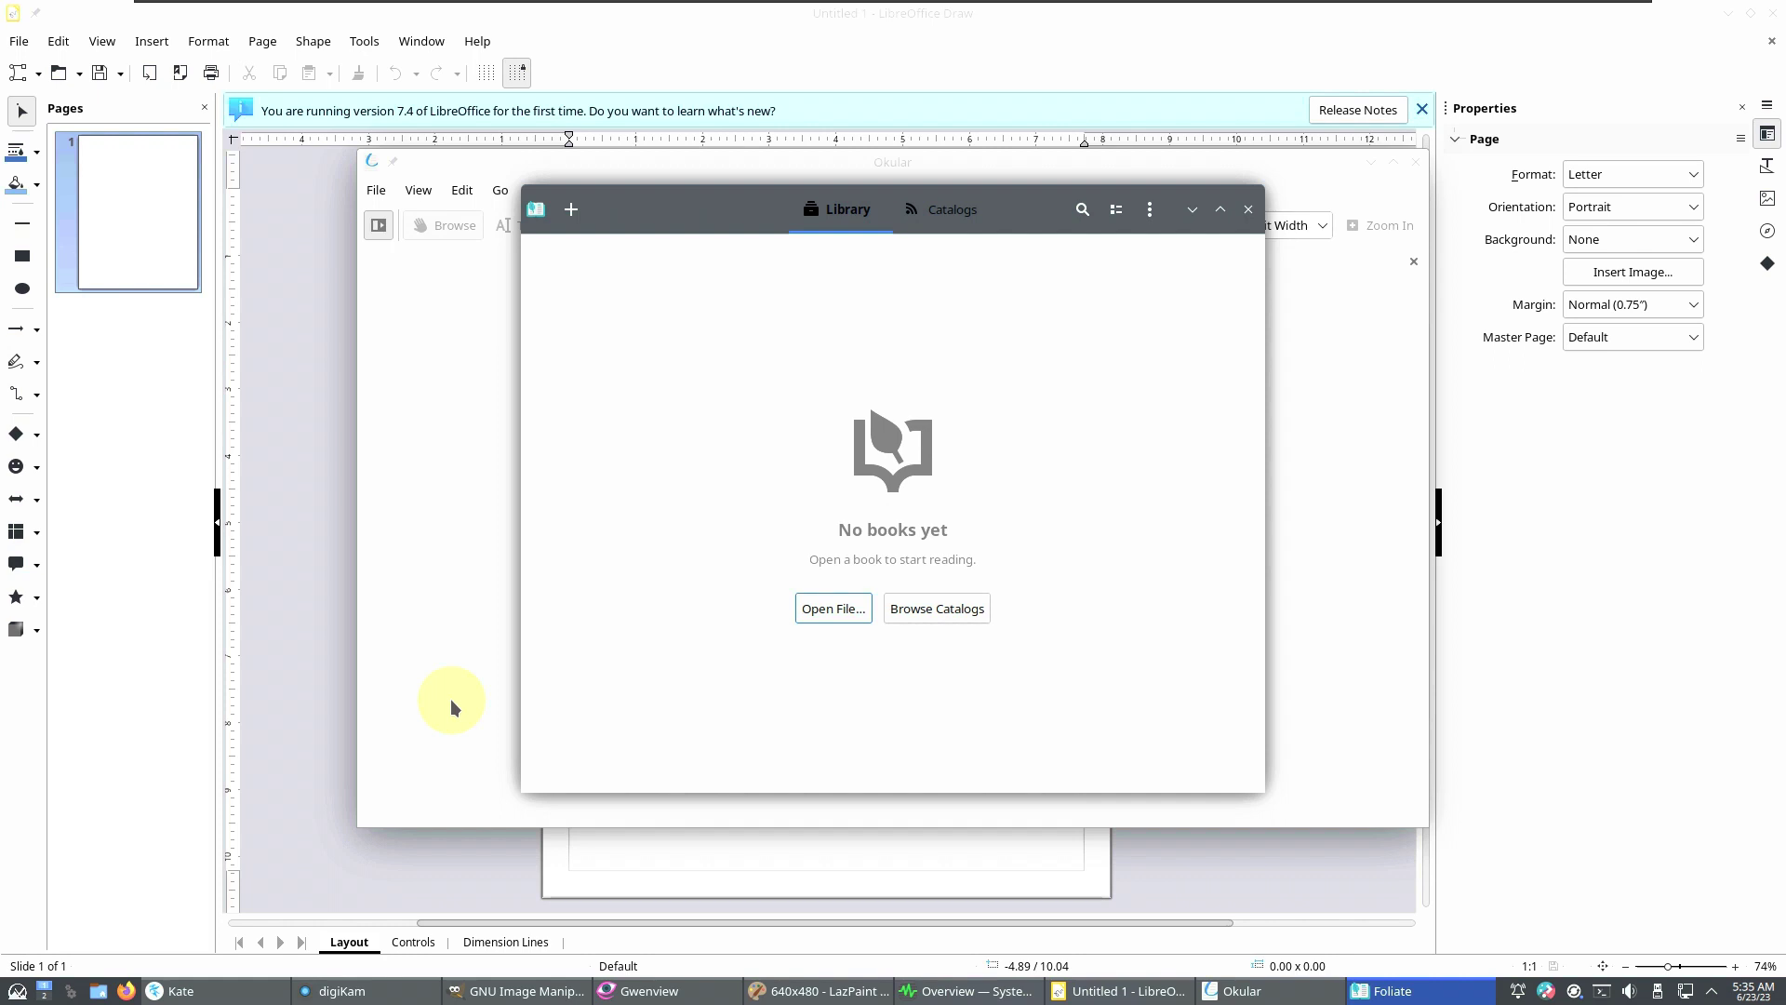
click(21, 992)
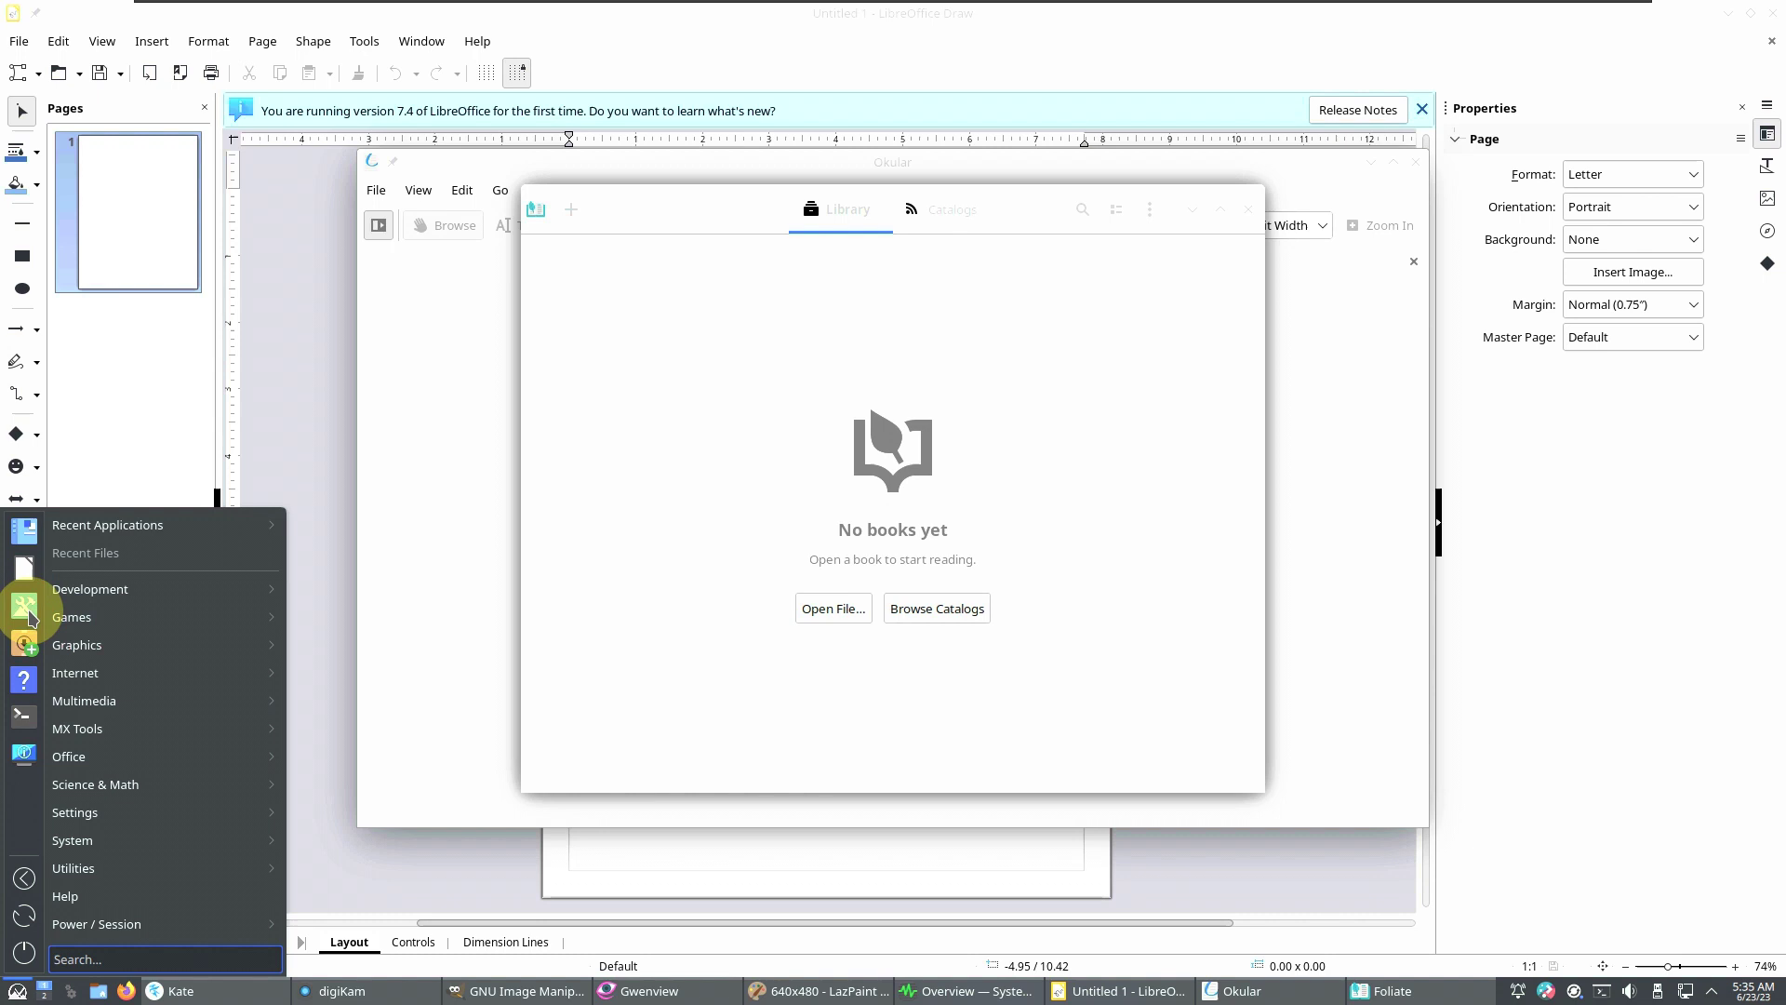
click(28, 611)
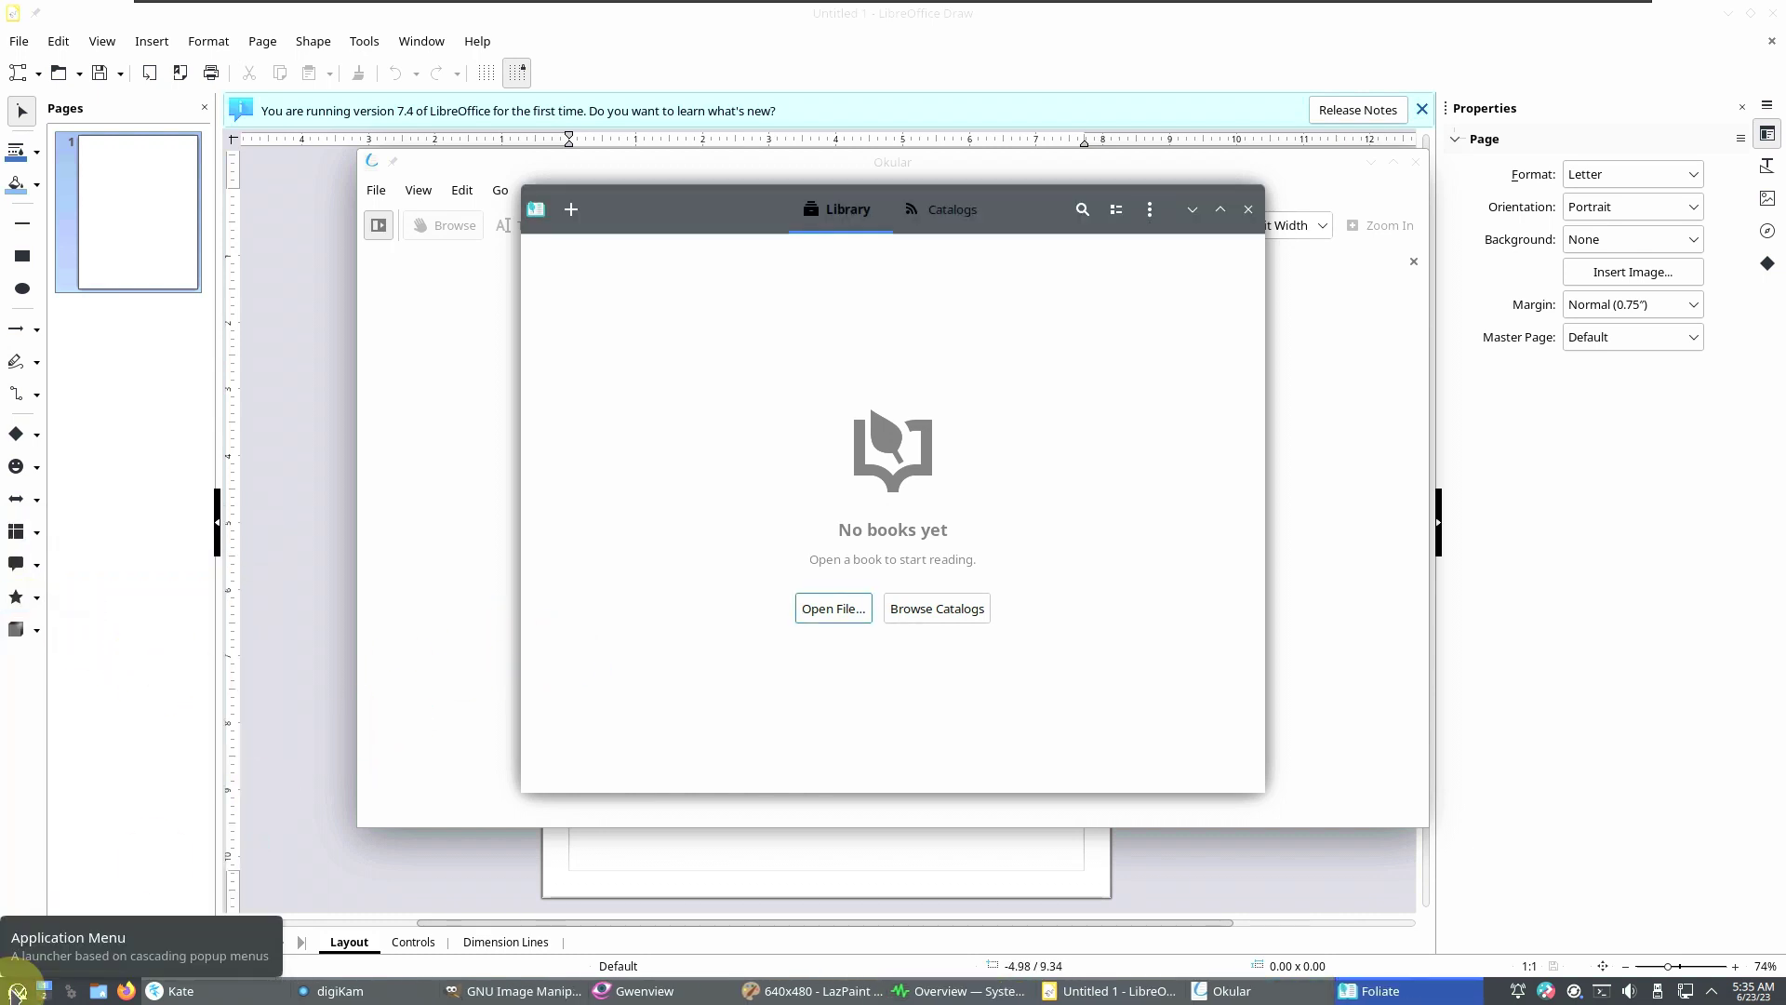
Launch MX Package Installer and authenticate with the account password.
click(16, 991)
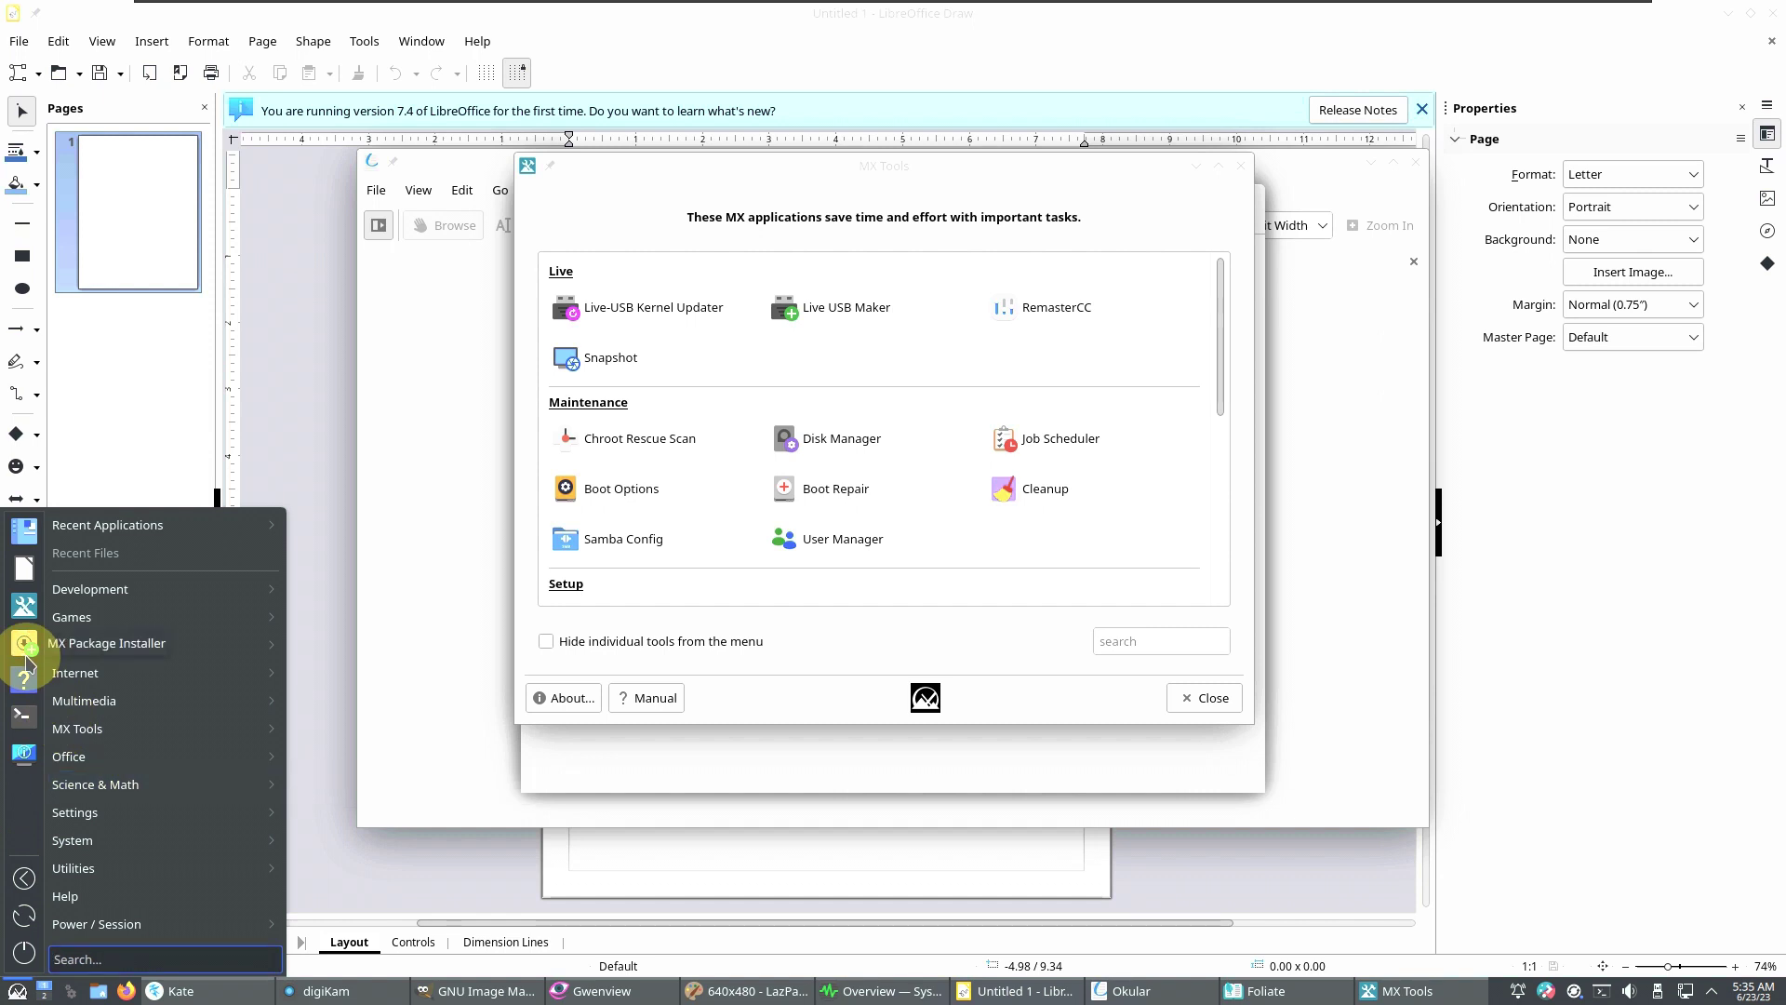
click(25, 656)
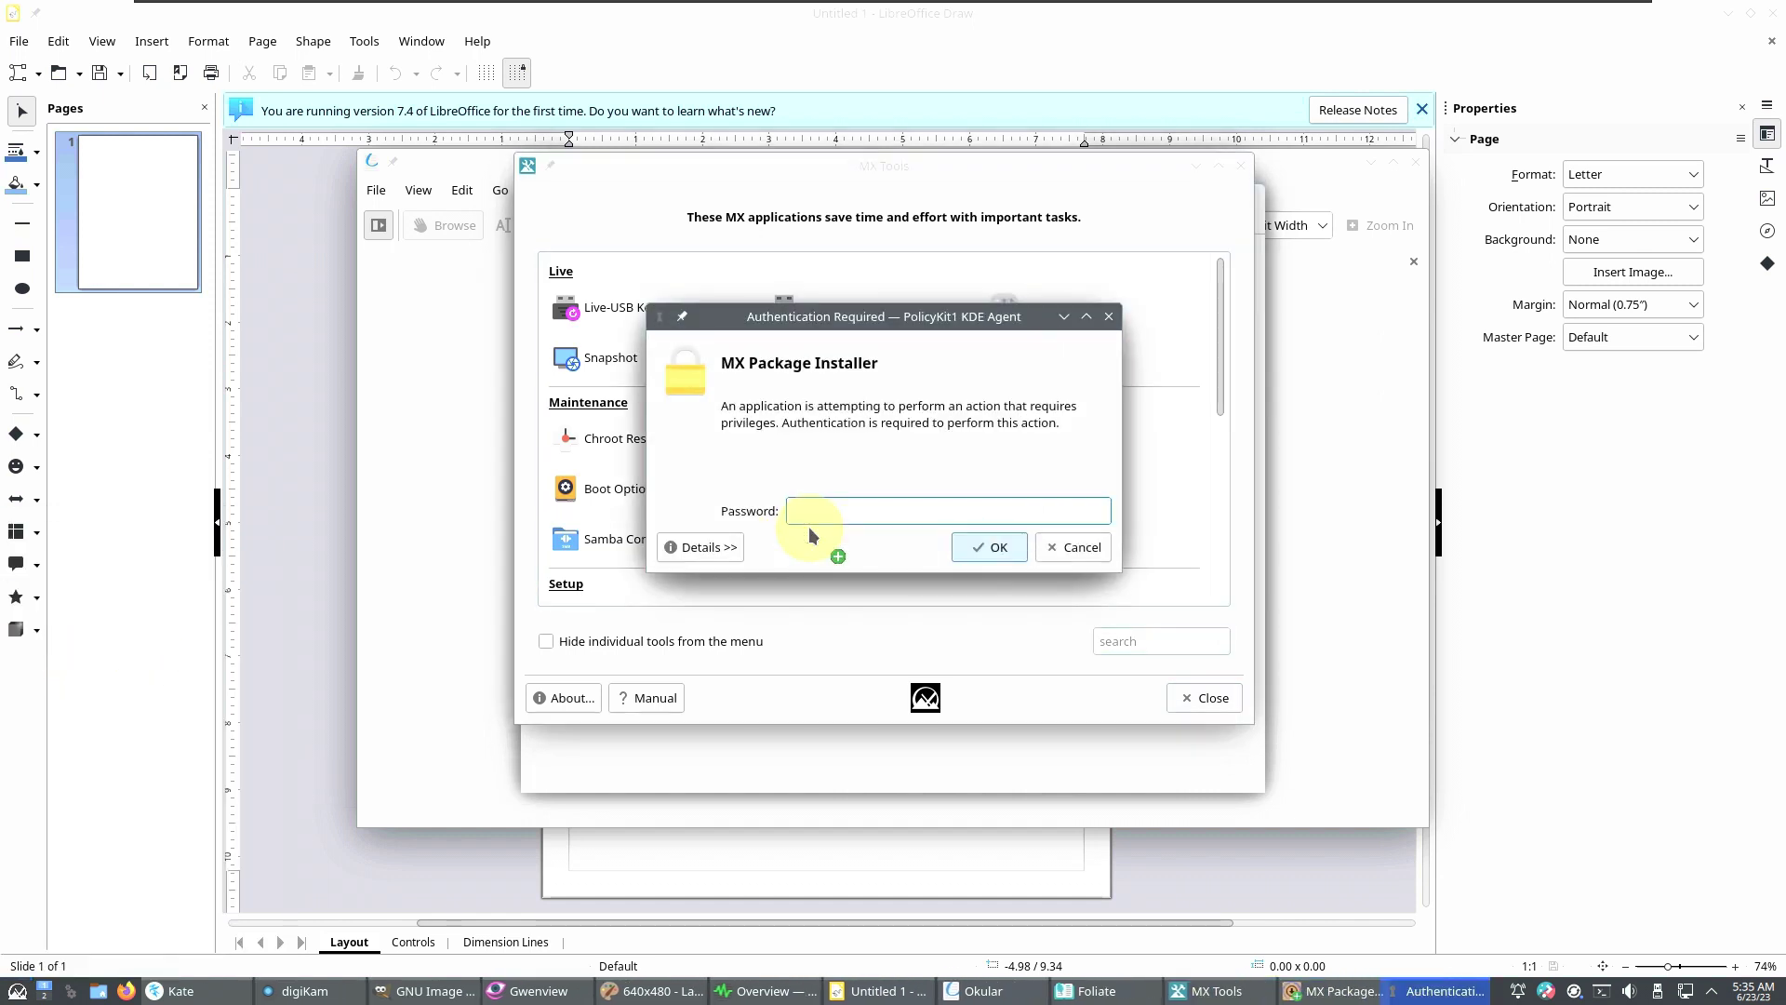
text(•)
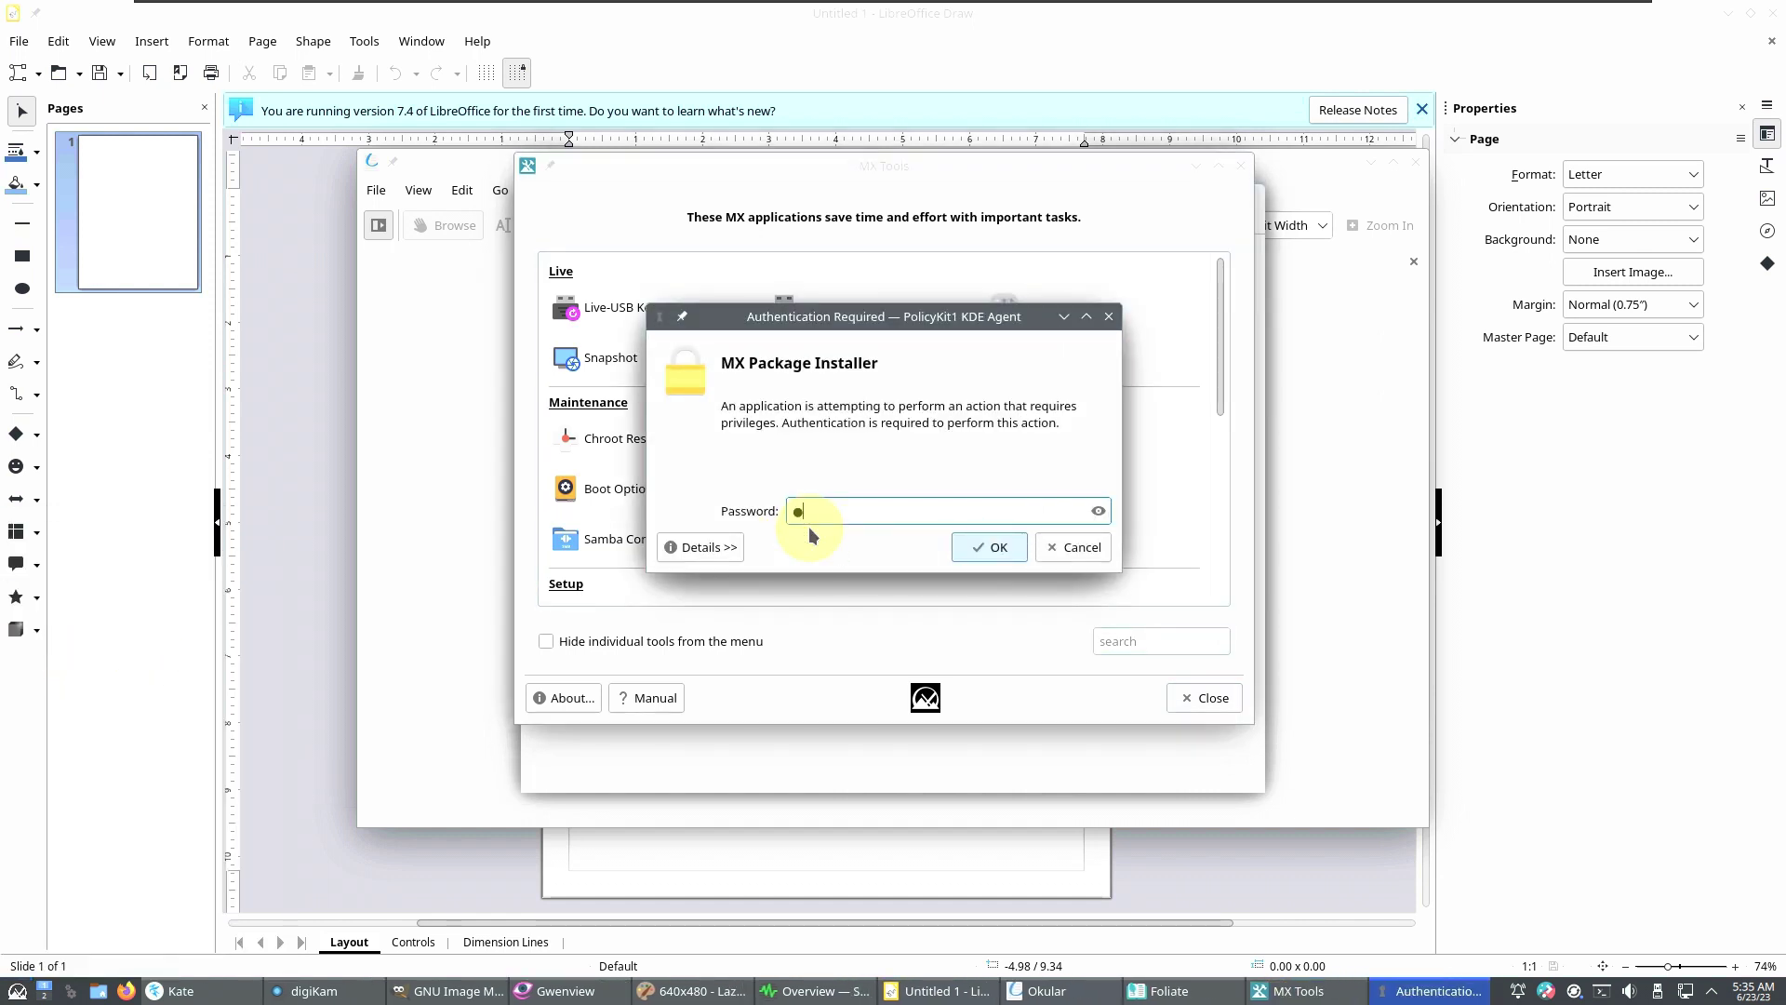
text(•••)
key(Return)
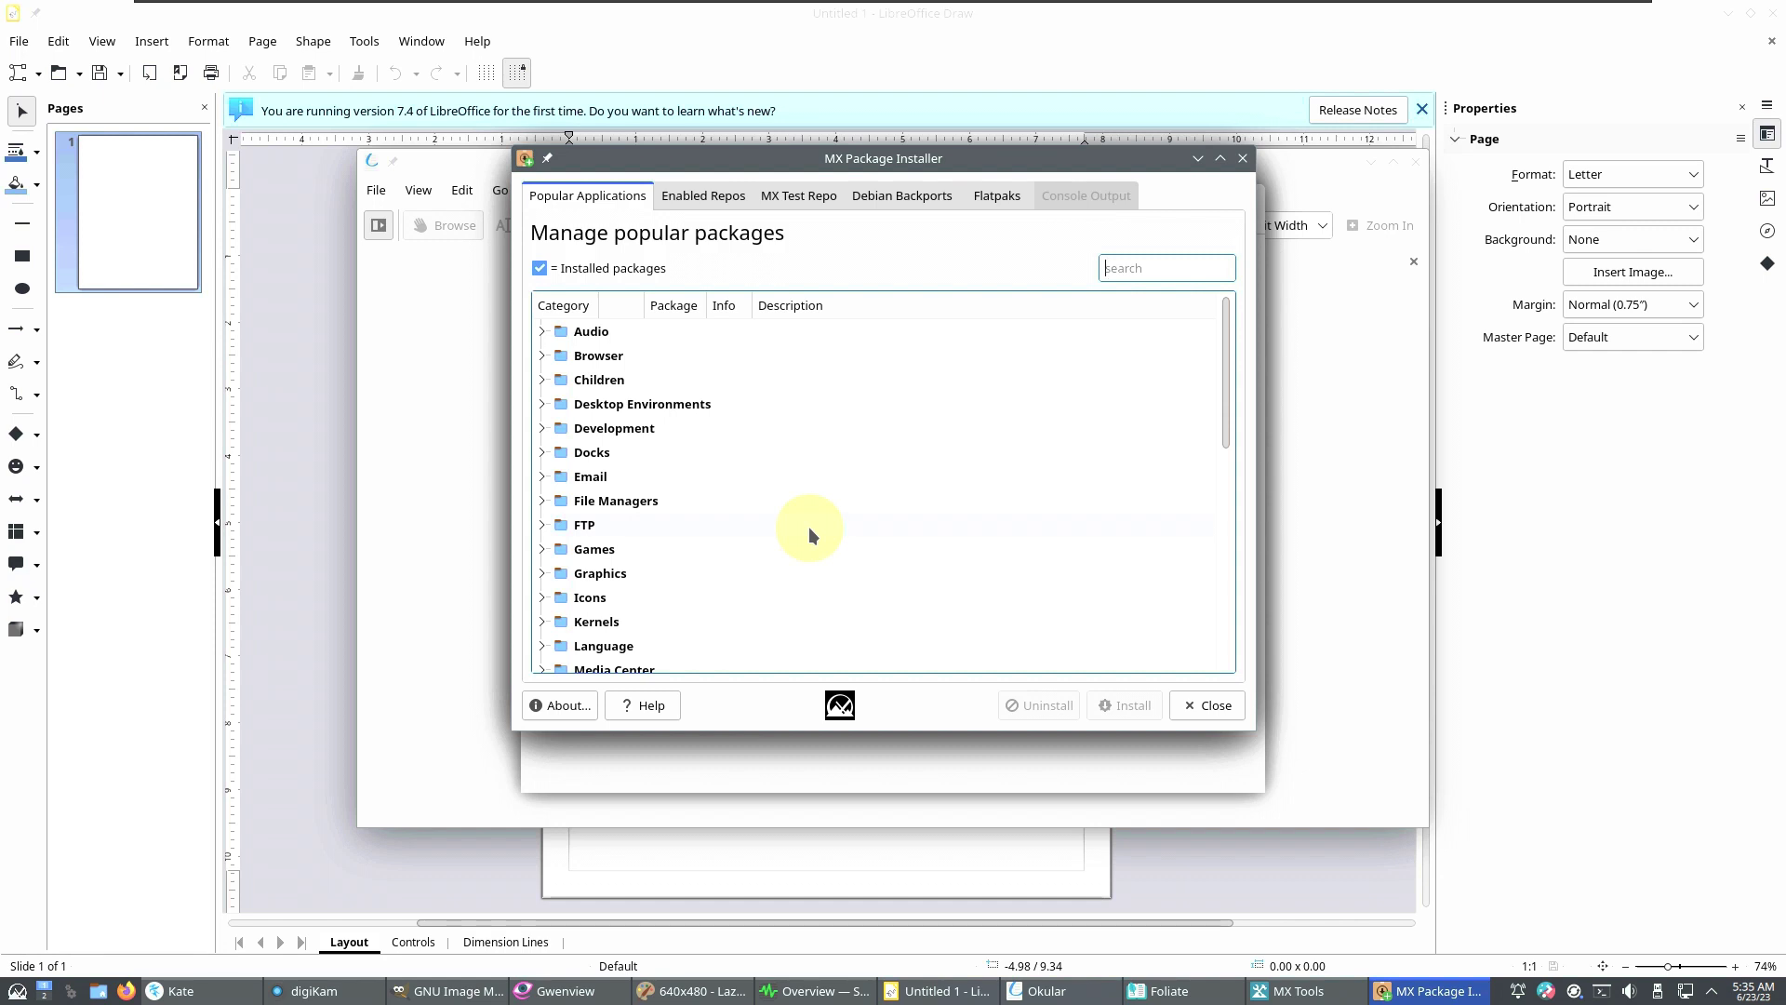
Switch to System Monitor and review its Applications, History and Processes pages, ending on the Overview page.
click(808, 990)
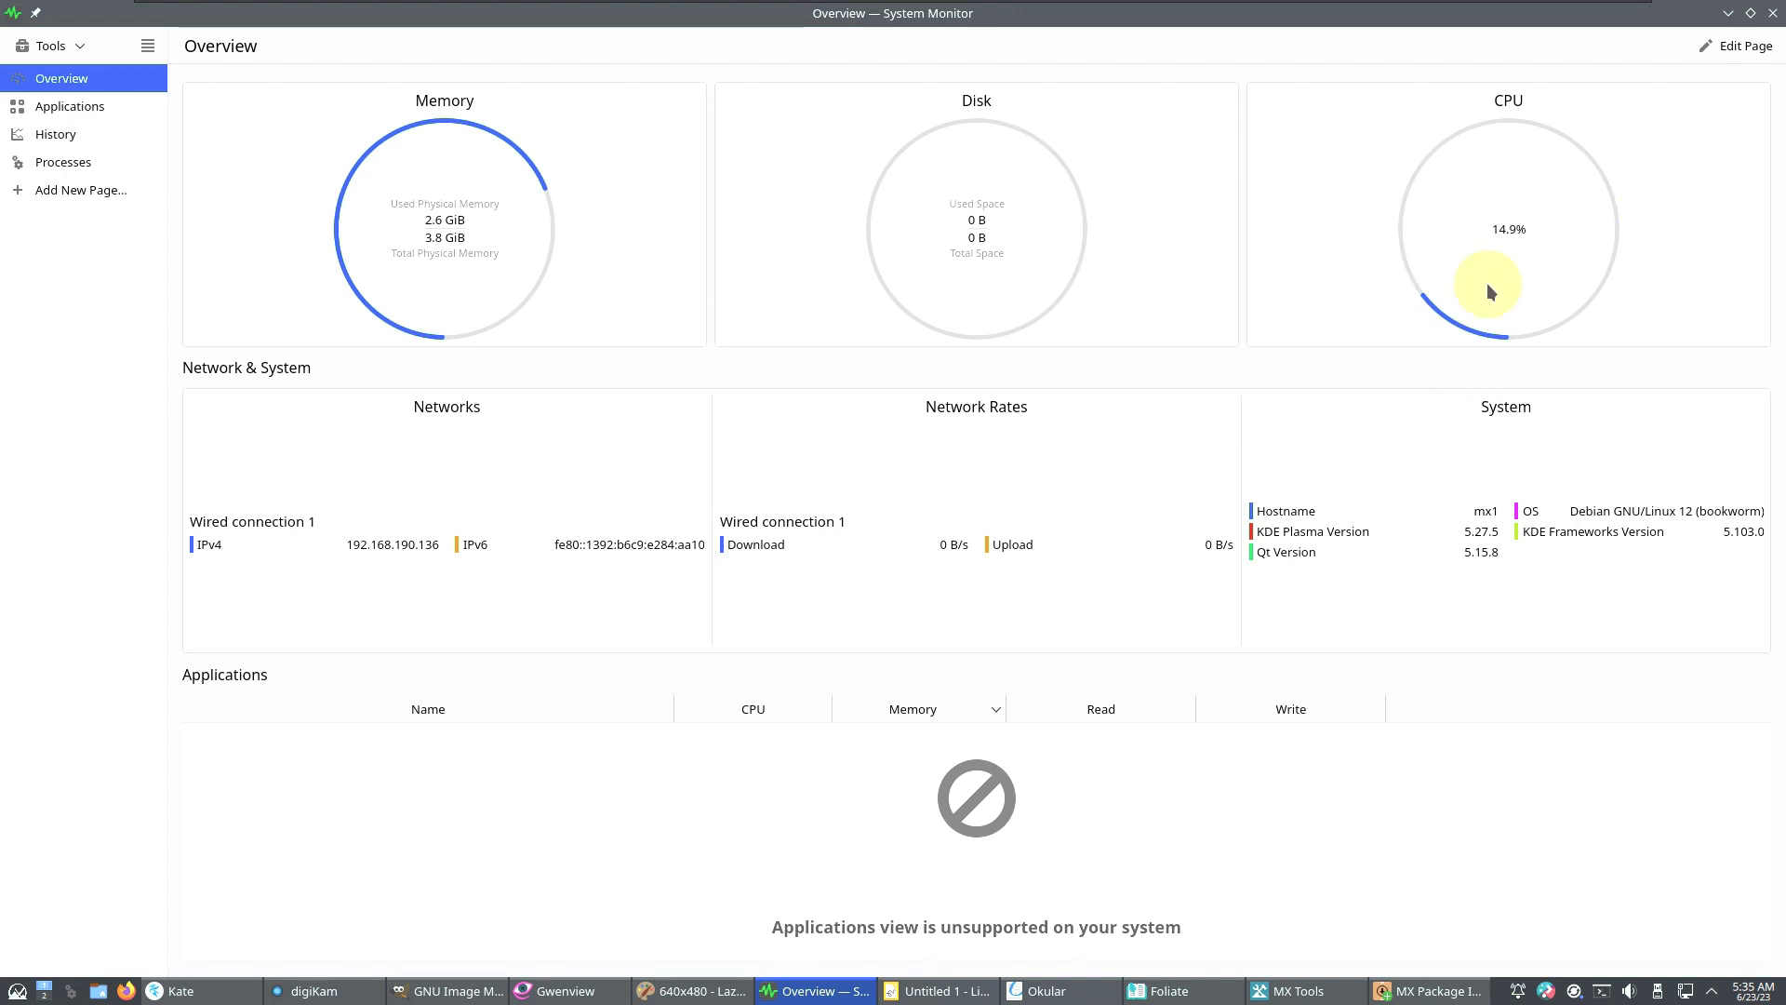
click(57, 115)
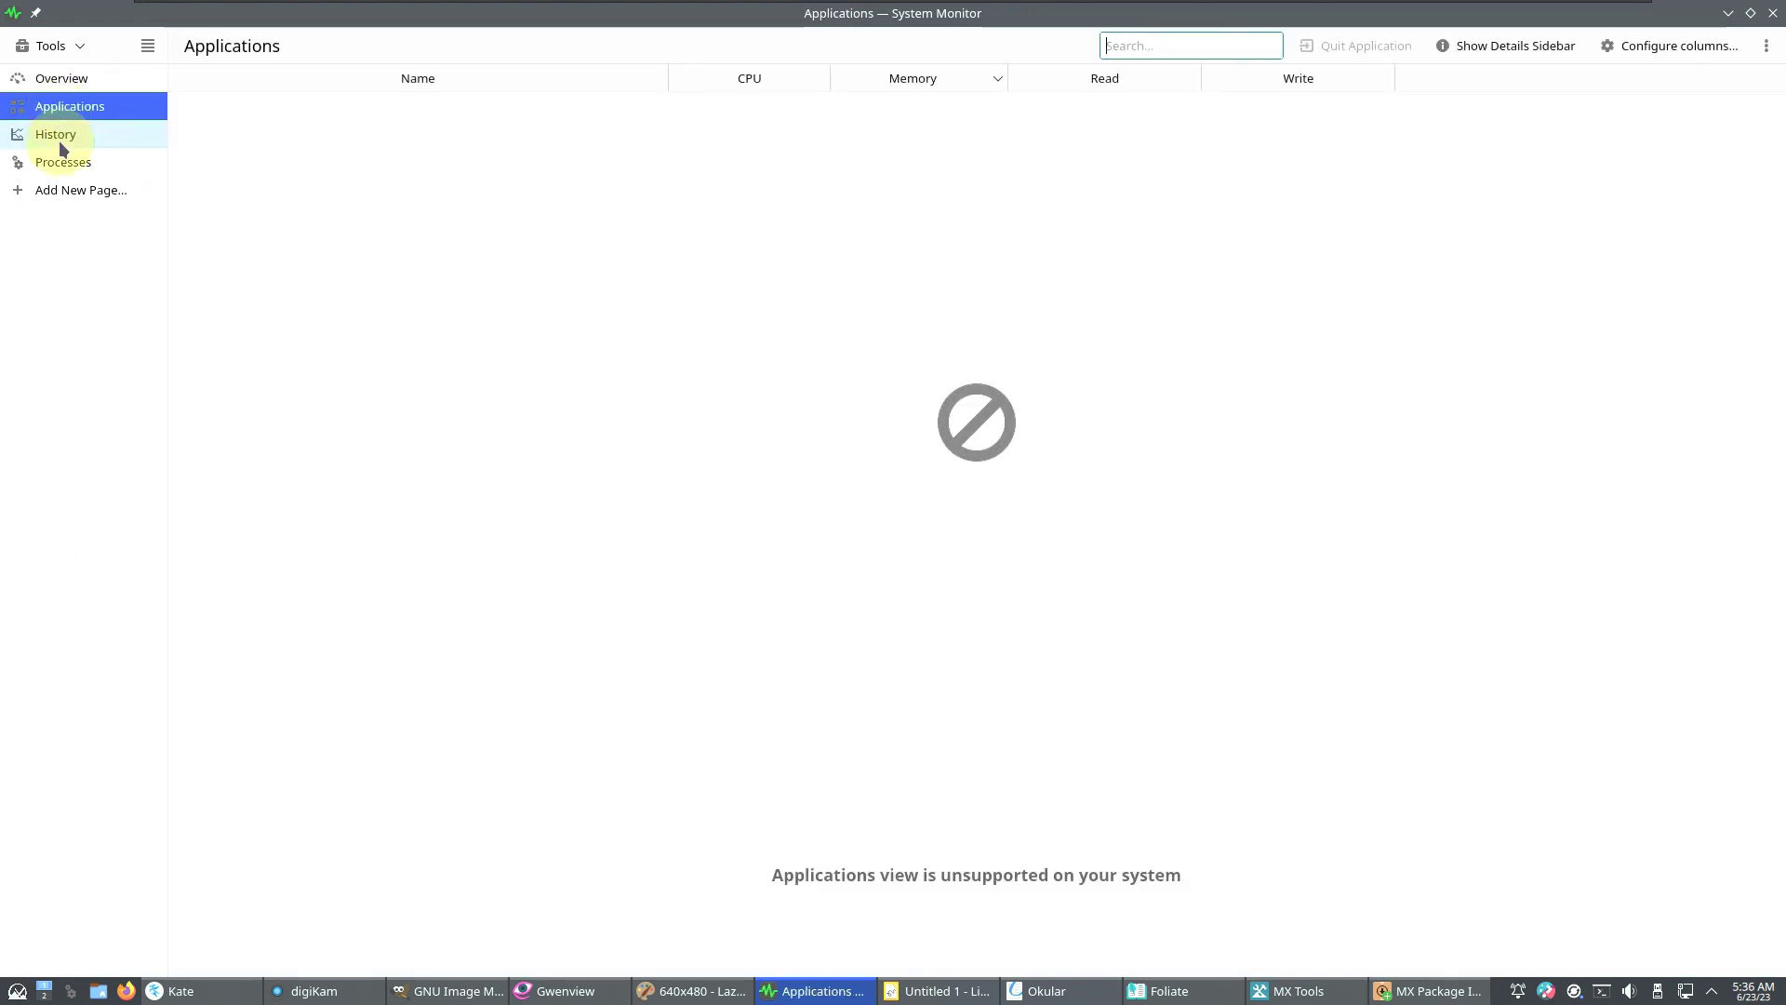
click(59, 140)
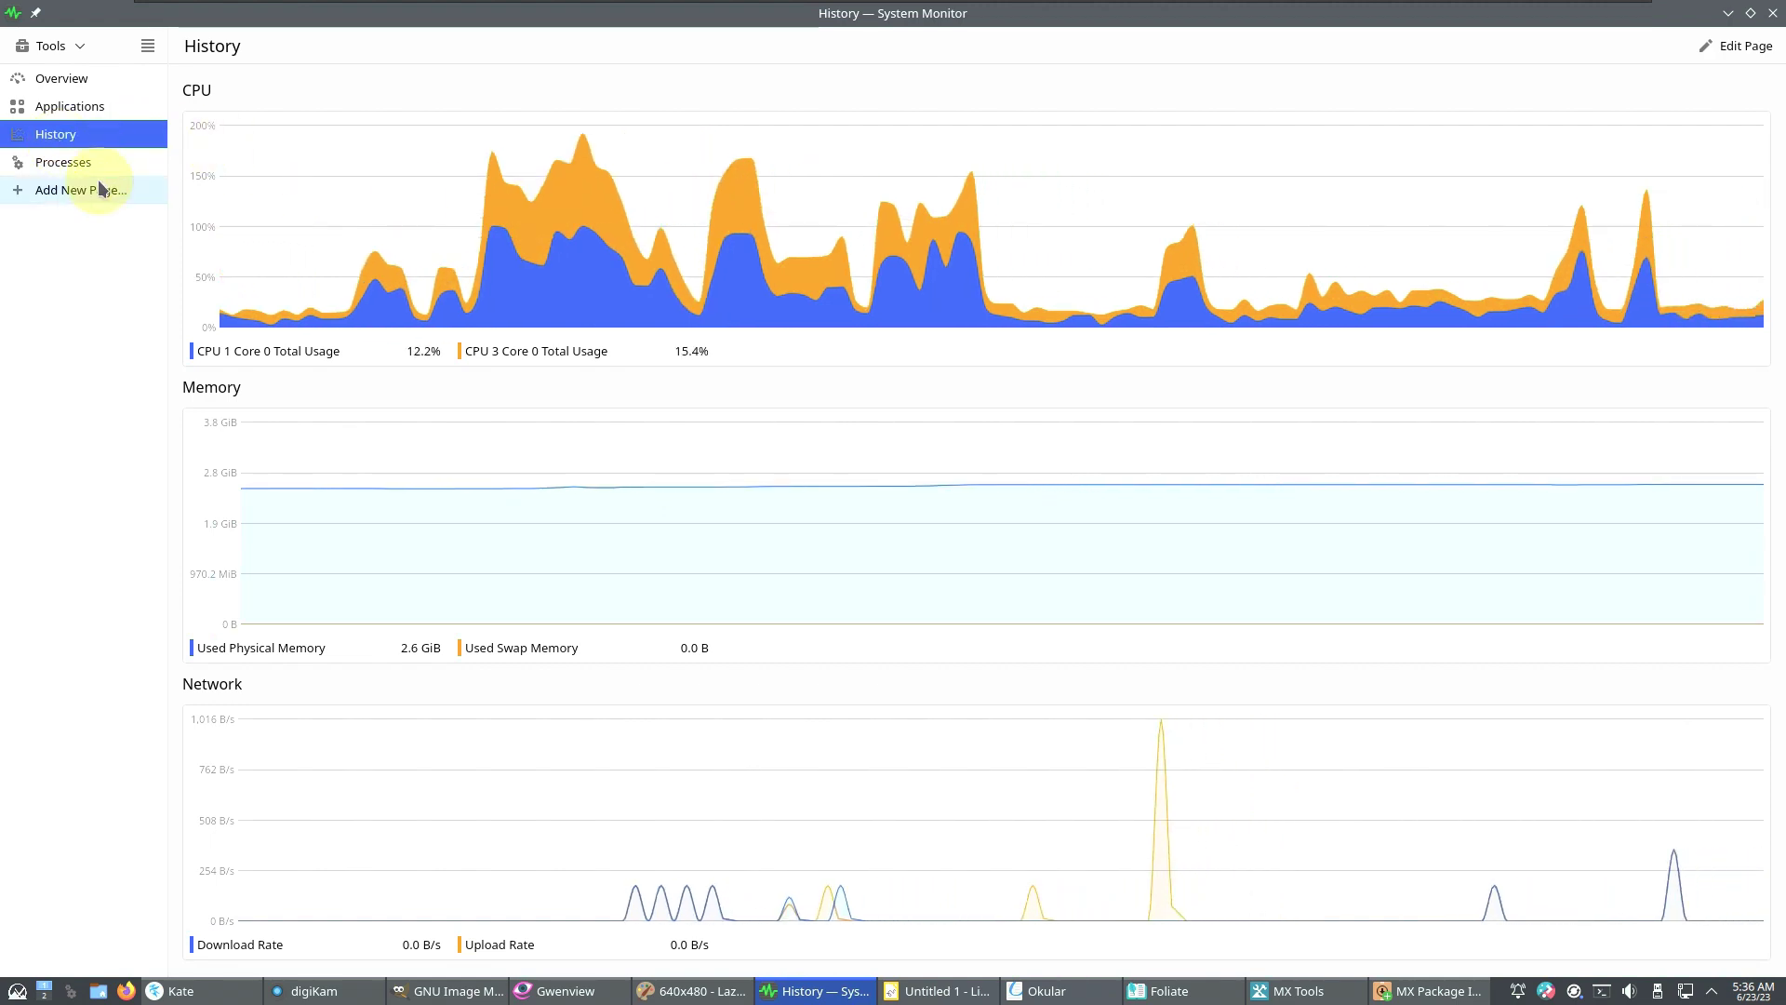
click(75, 162)
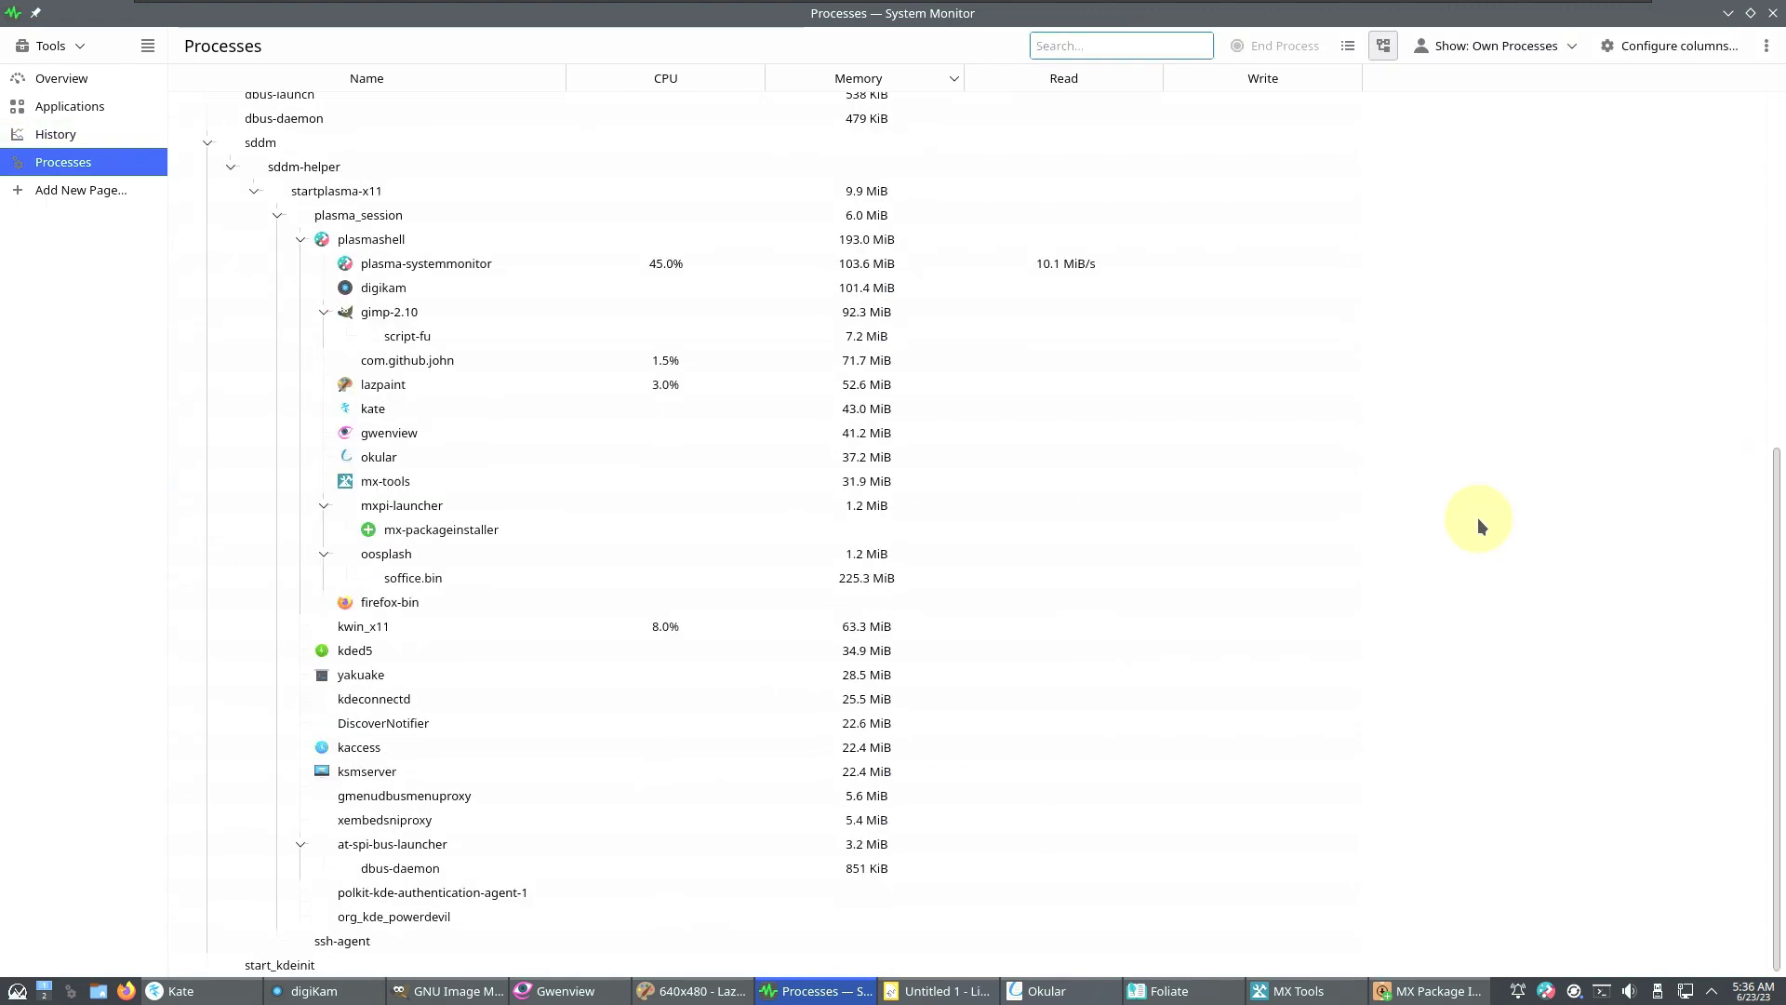
click(110, 85)
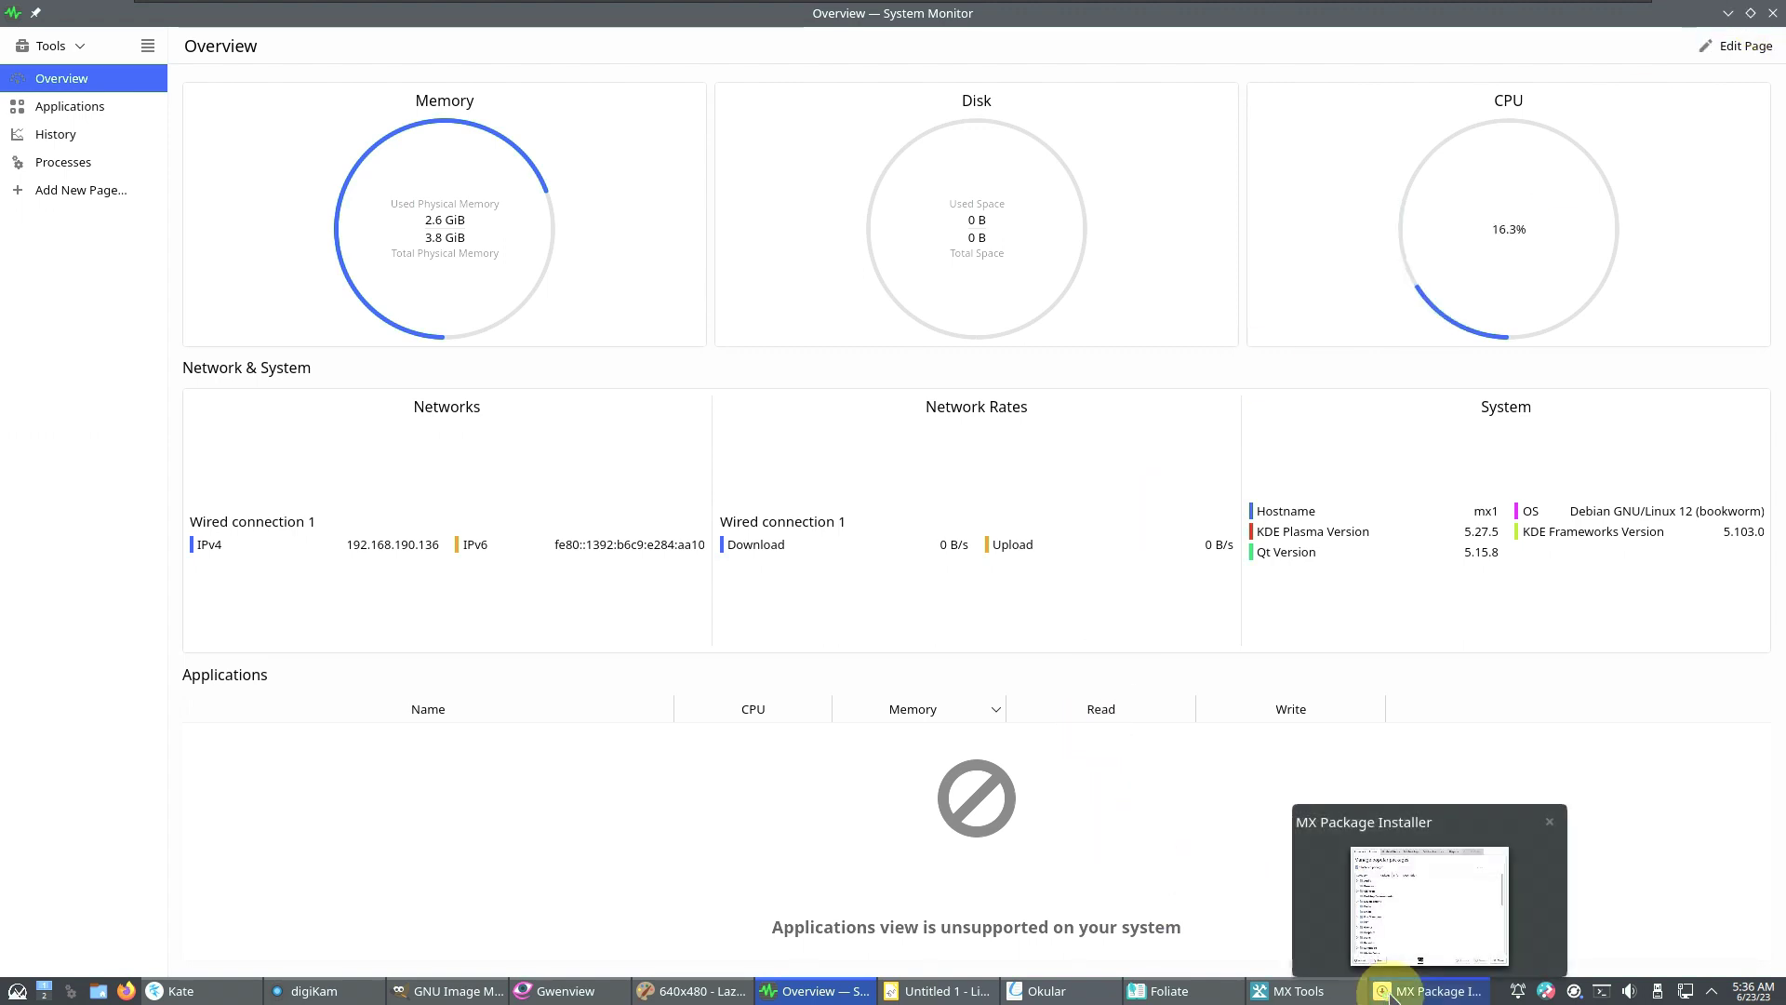
Switch to MX Package Installer and look through the categories of popular applications.
click(1428, 991)
scroll(860, 494, down, 2)
scroll(859, 494, down, 5)
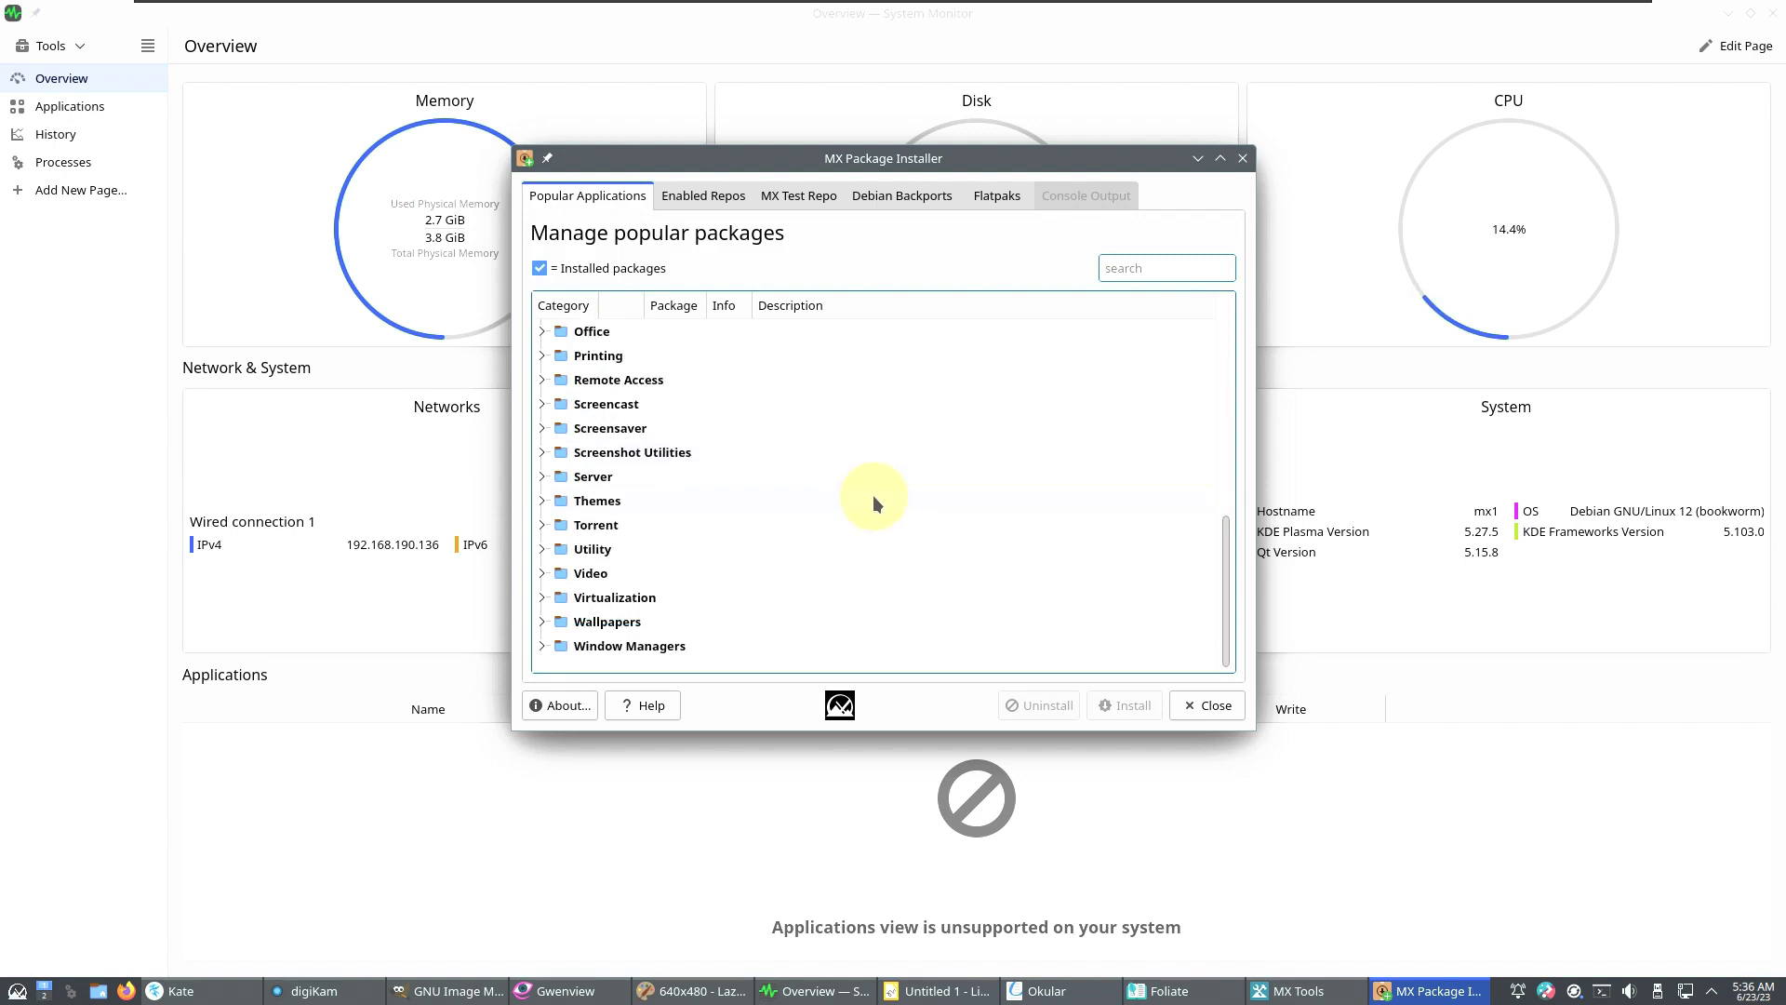
Check the Enabled Repos, MX Test Repo and Debian Backports package sources, dismissing any messages.
click(678, 208)
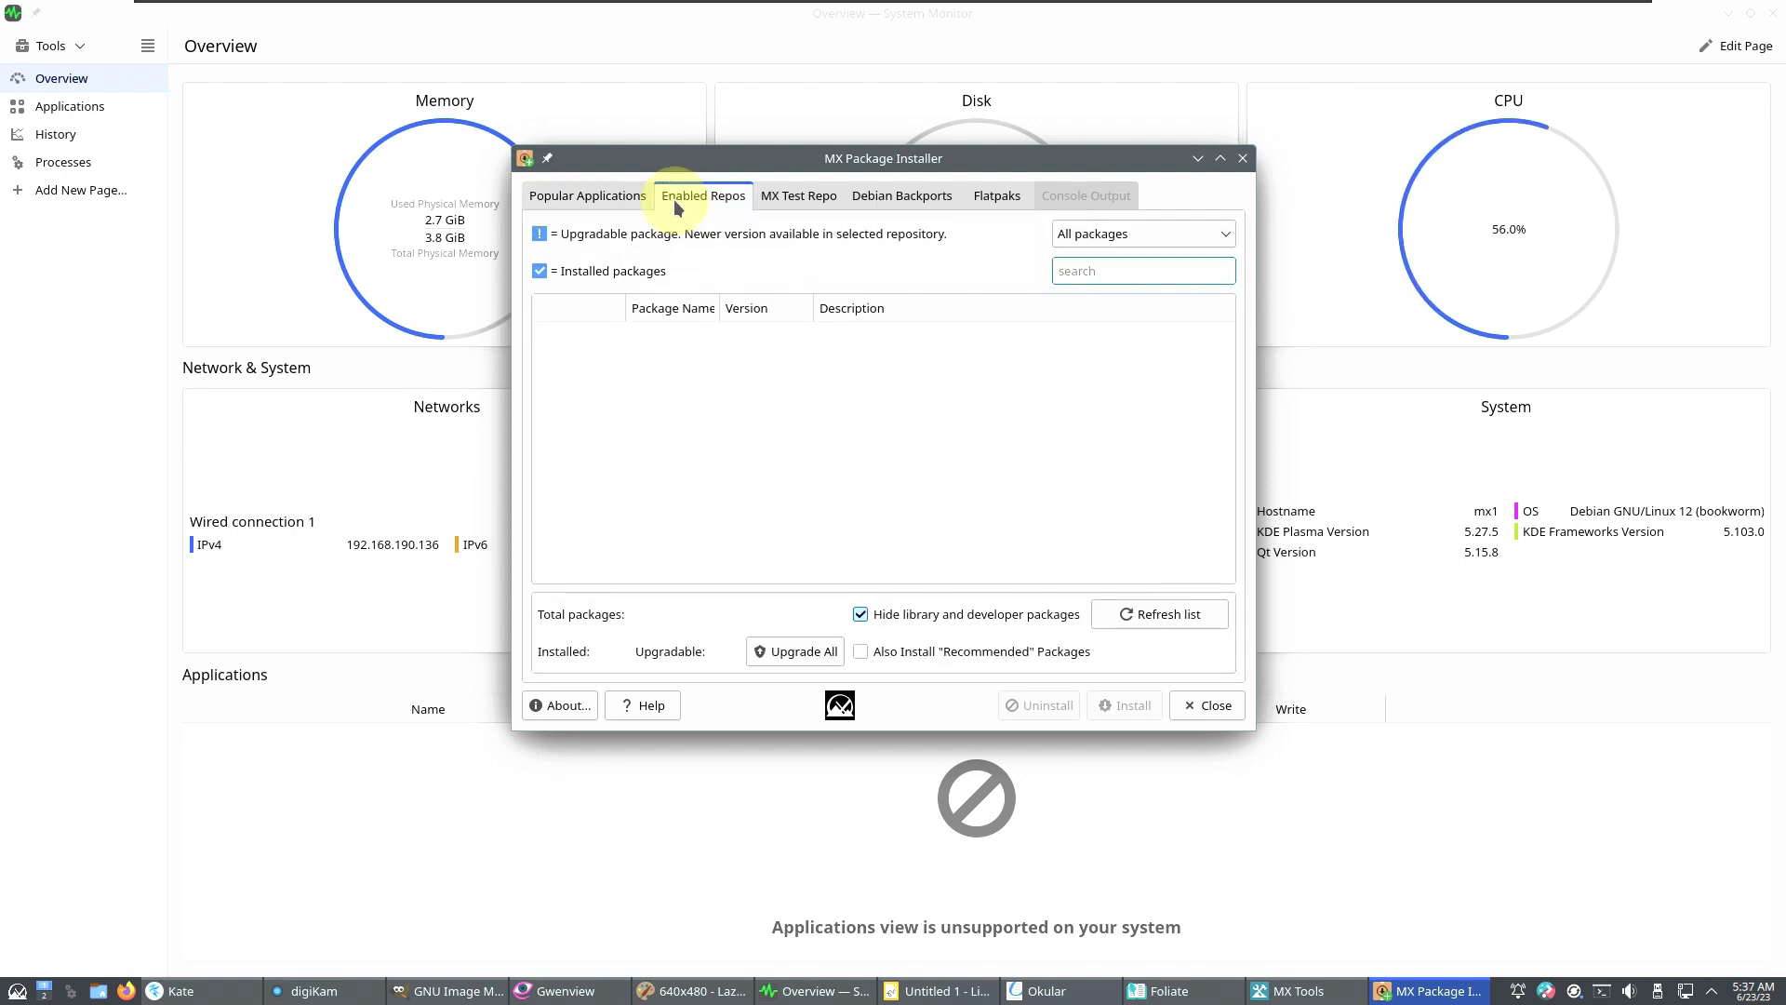
click(780, 199)
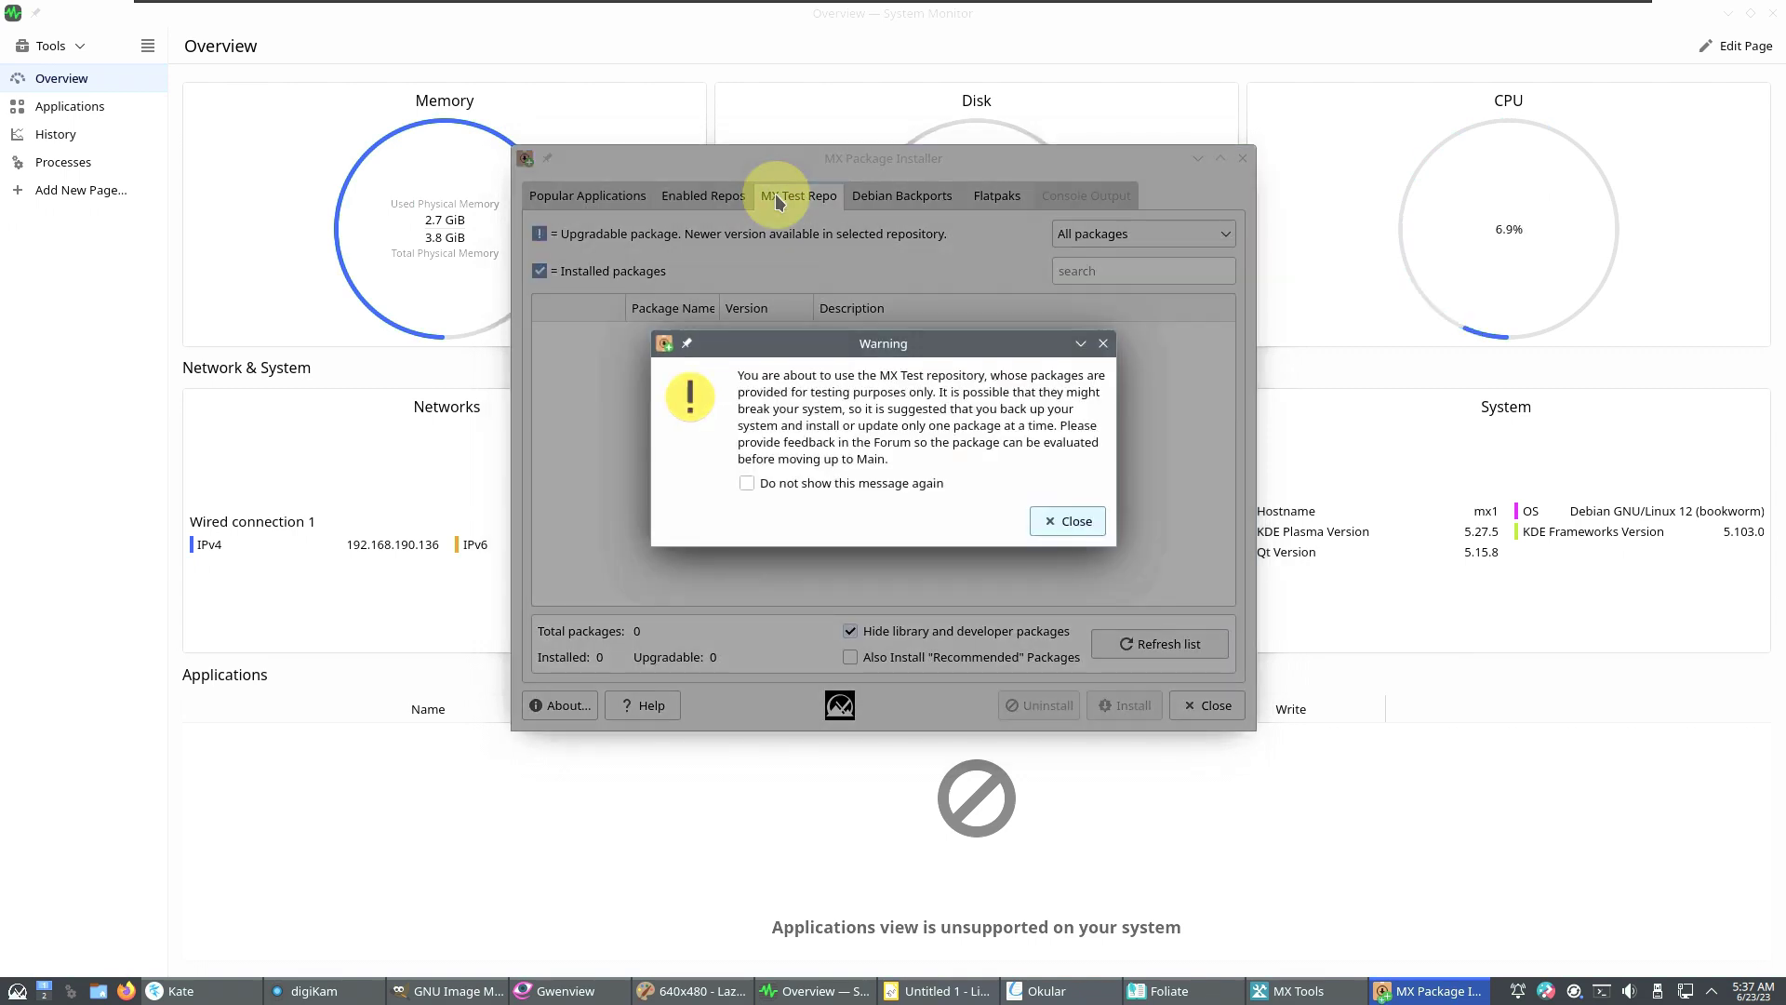
click(1070, 521)
click(895, 194)
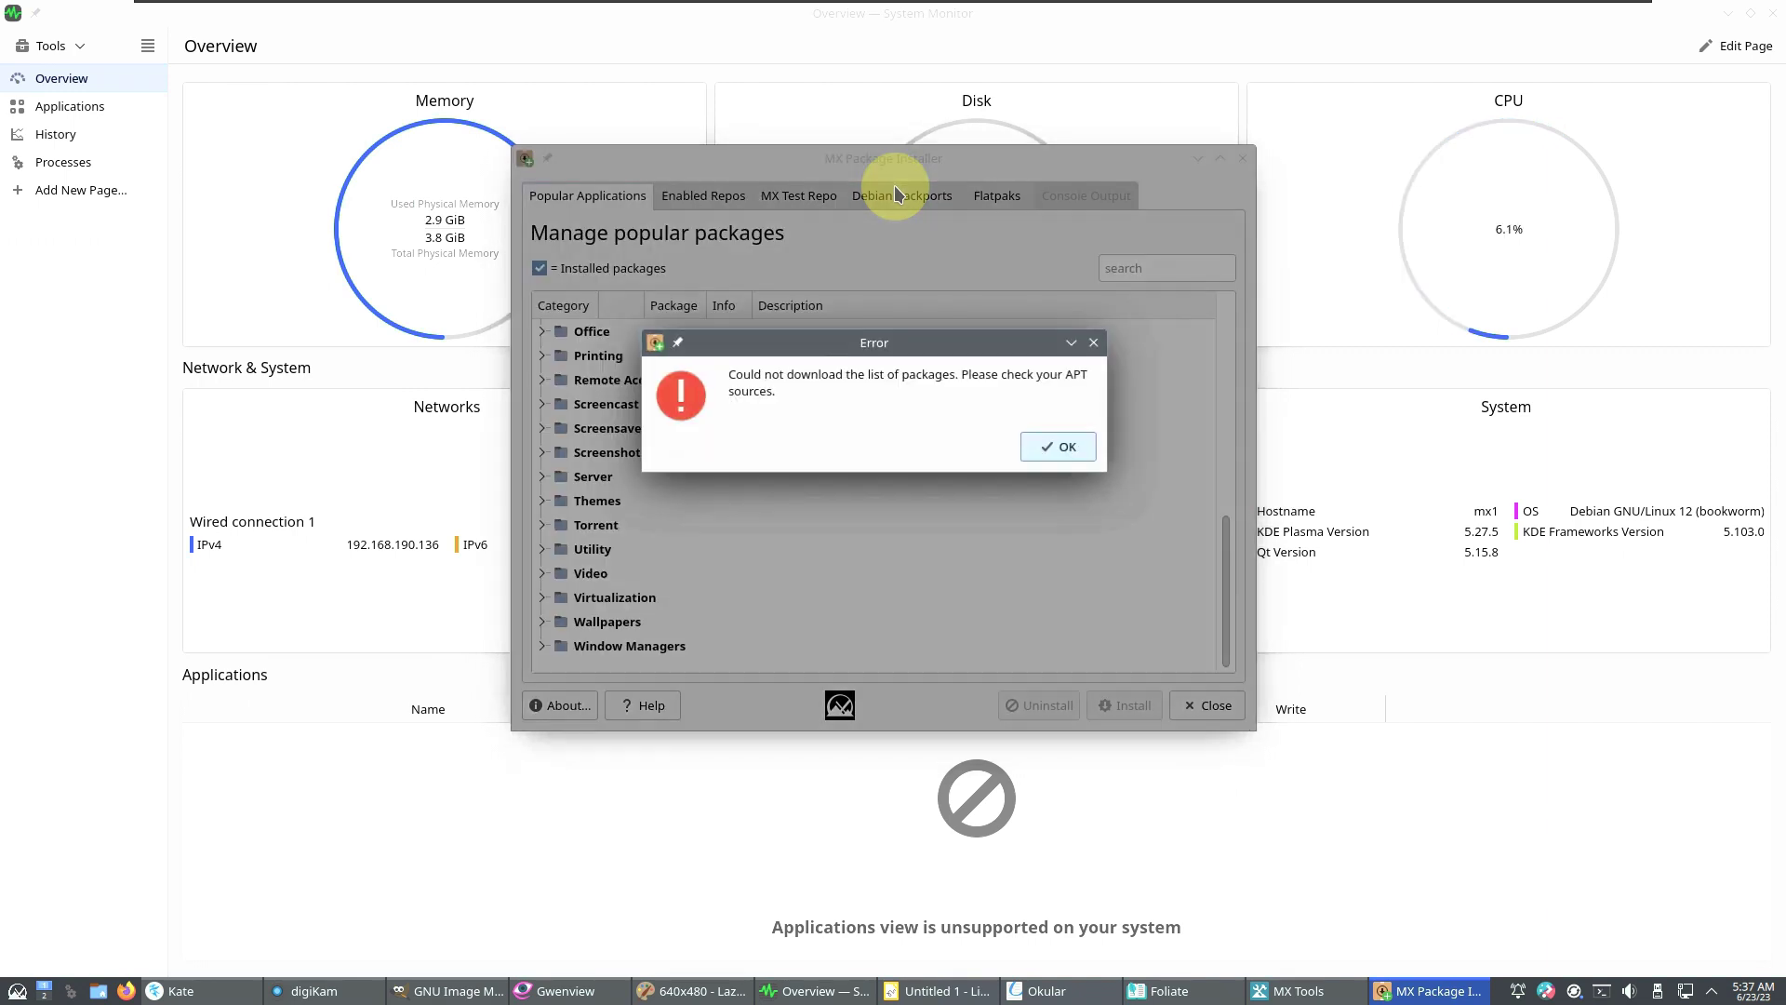
click(1060, 444)
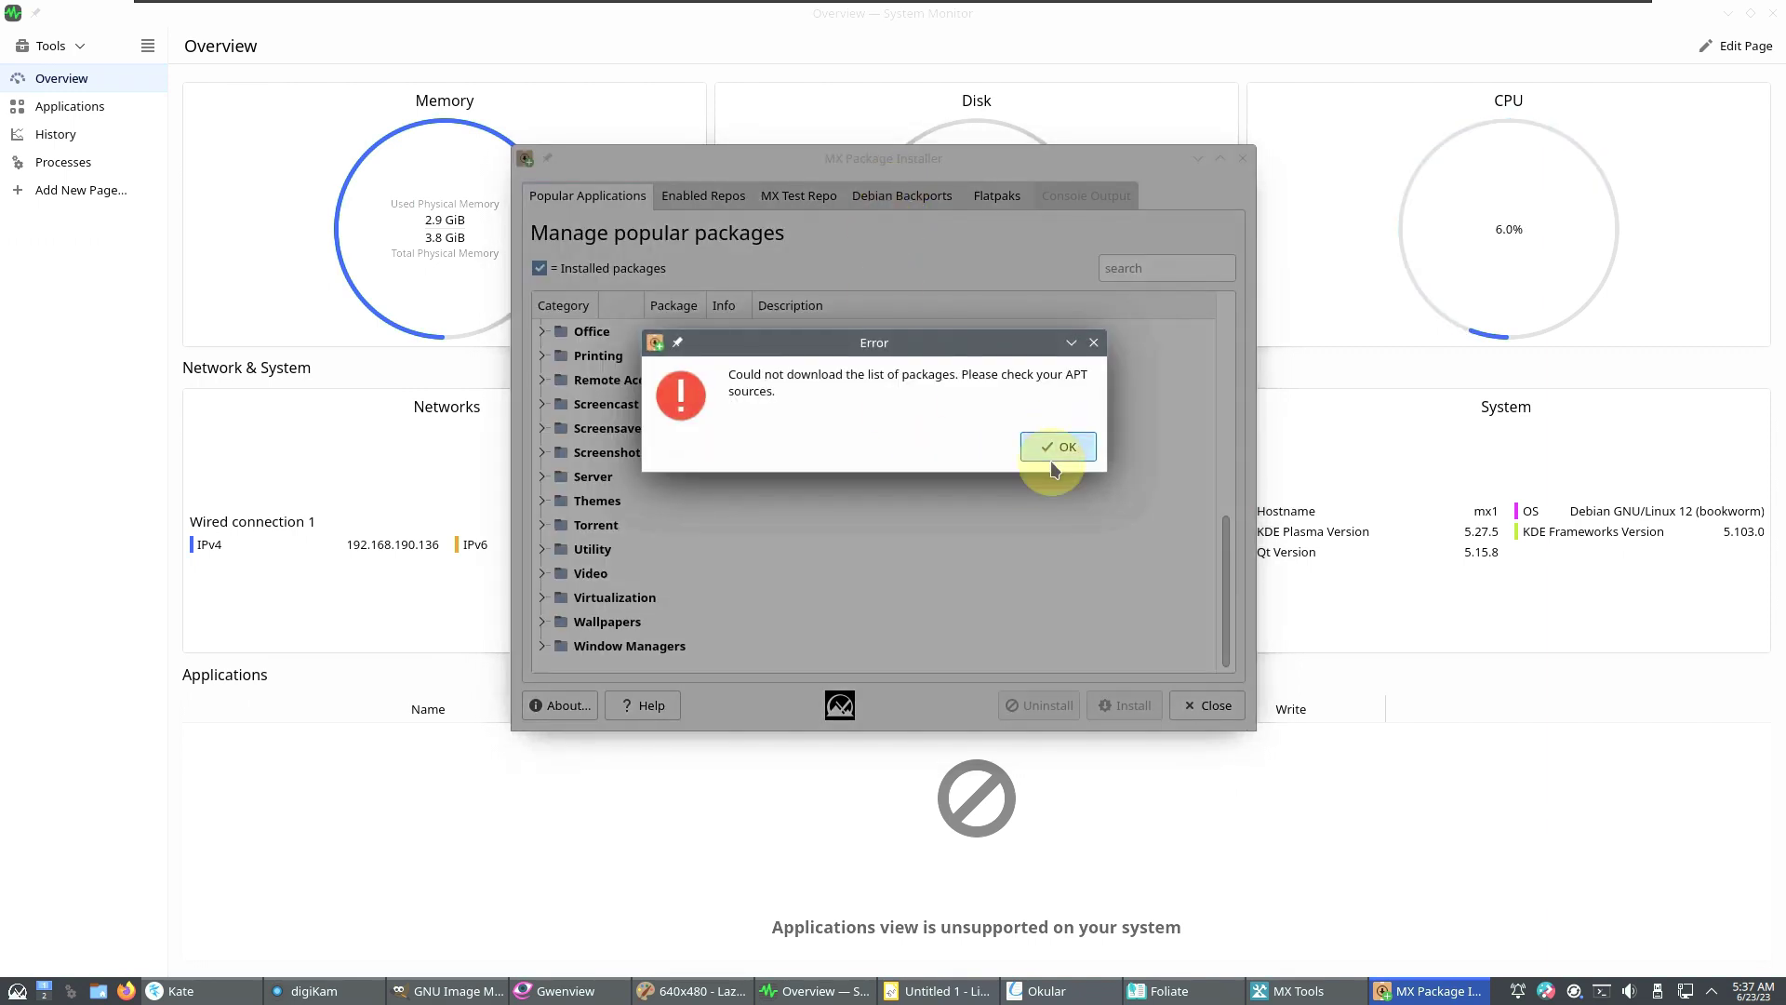
Load the Flatpaks package source and authorize the repository configuration with the account password.
click(996, 195)
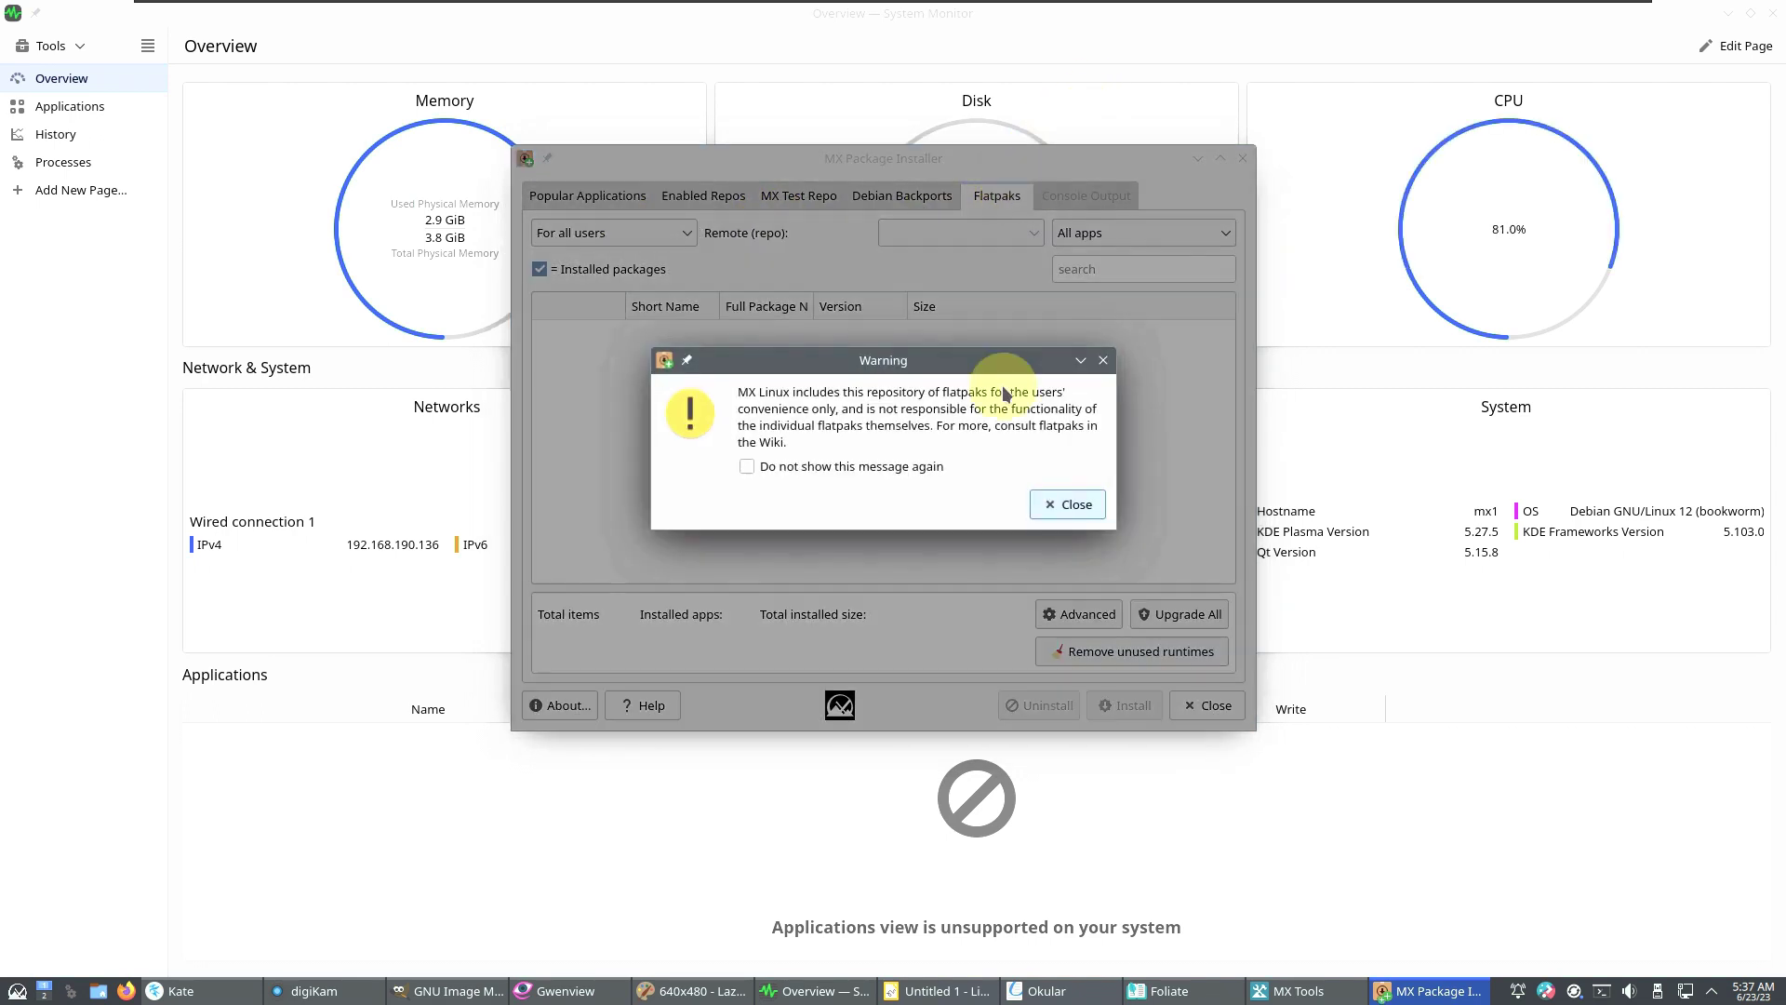
click(1065, 502)
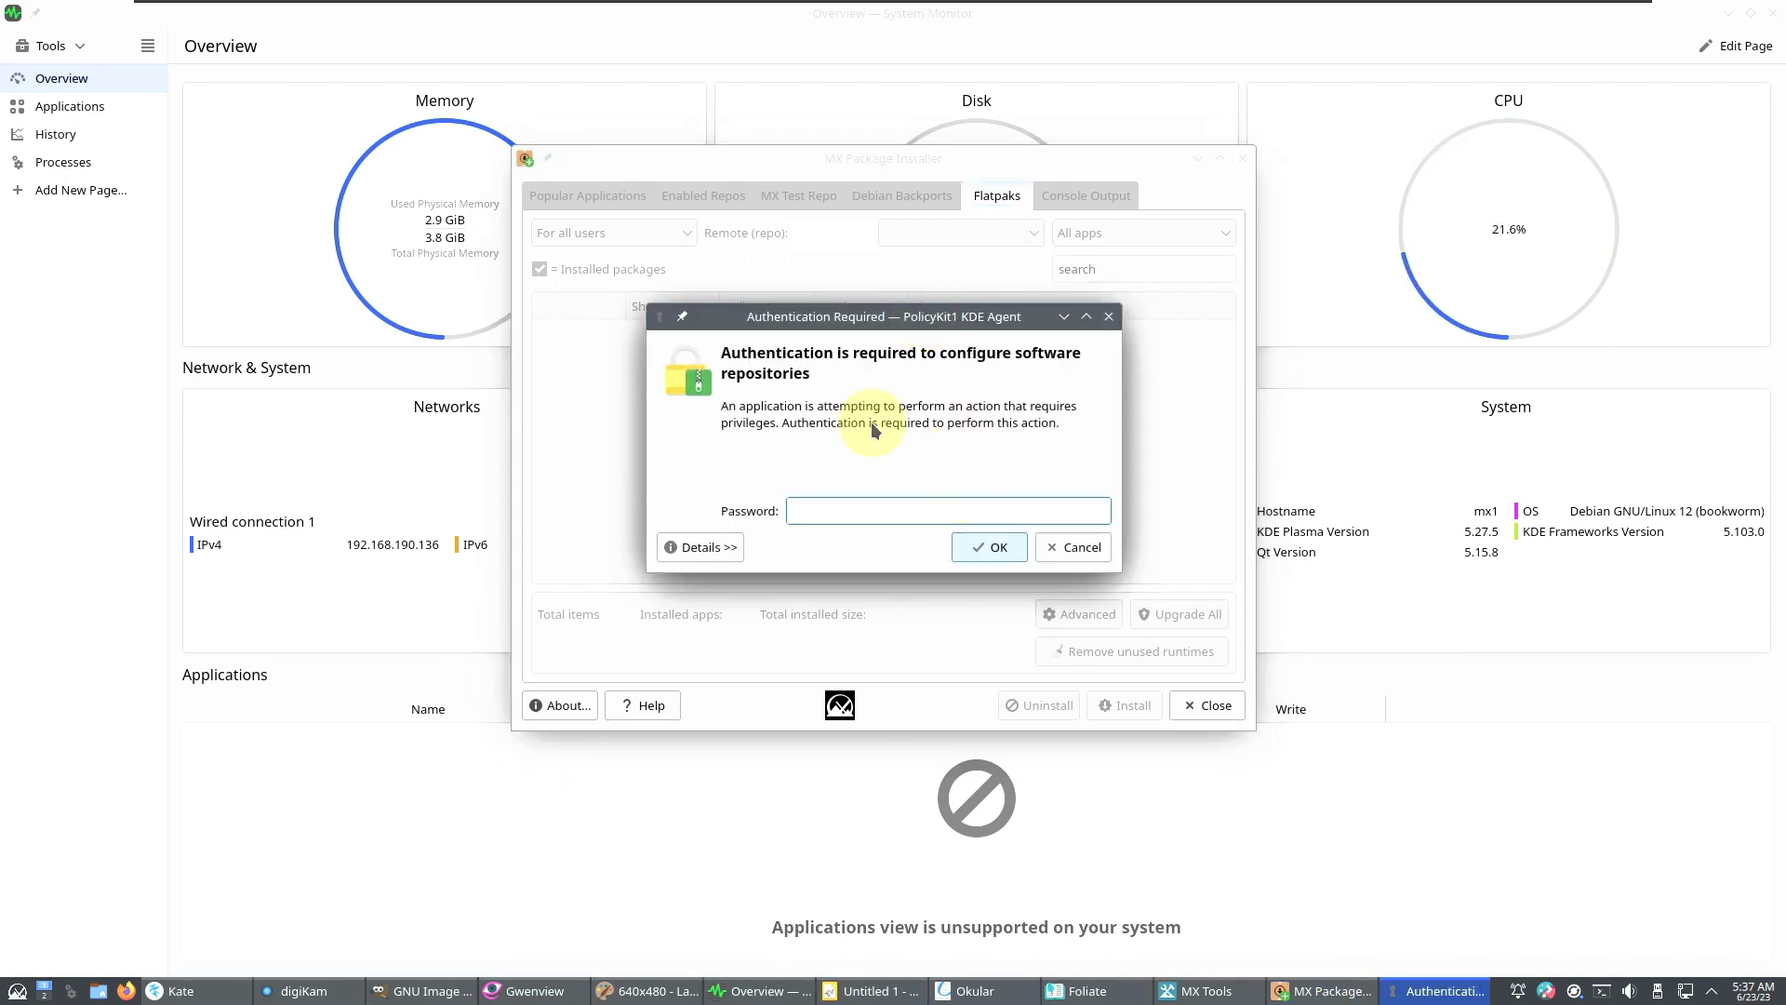
text(••••••)
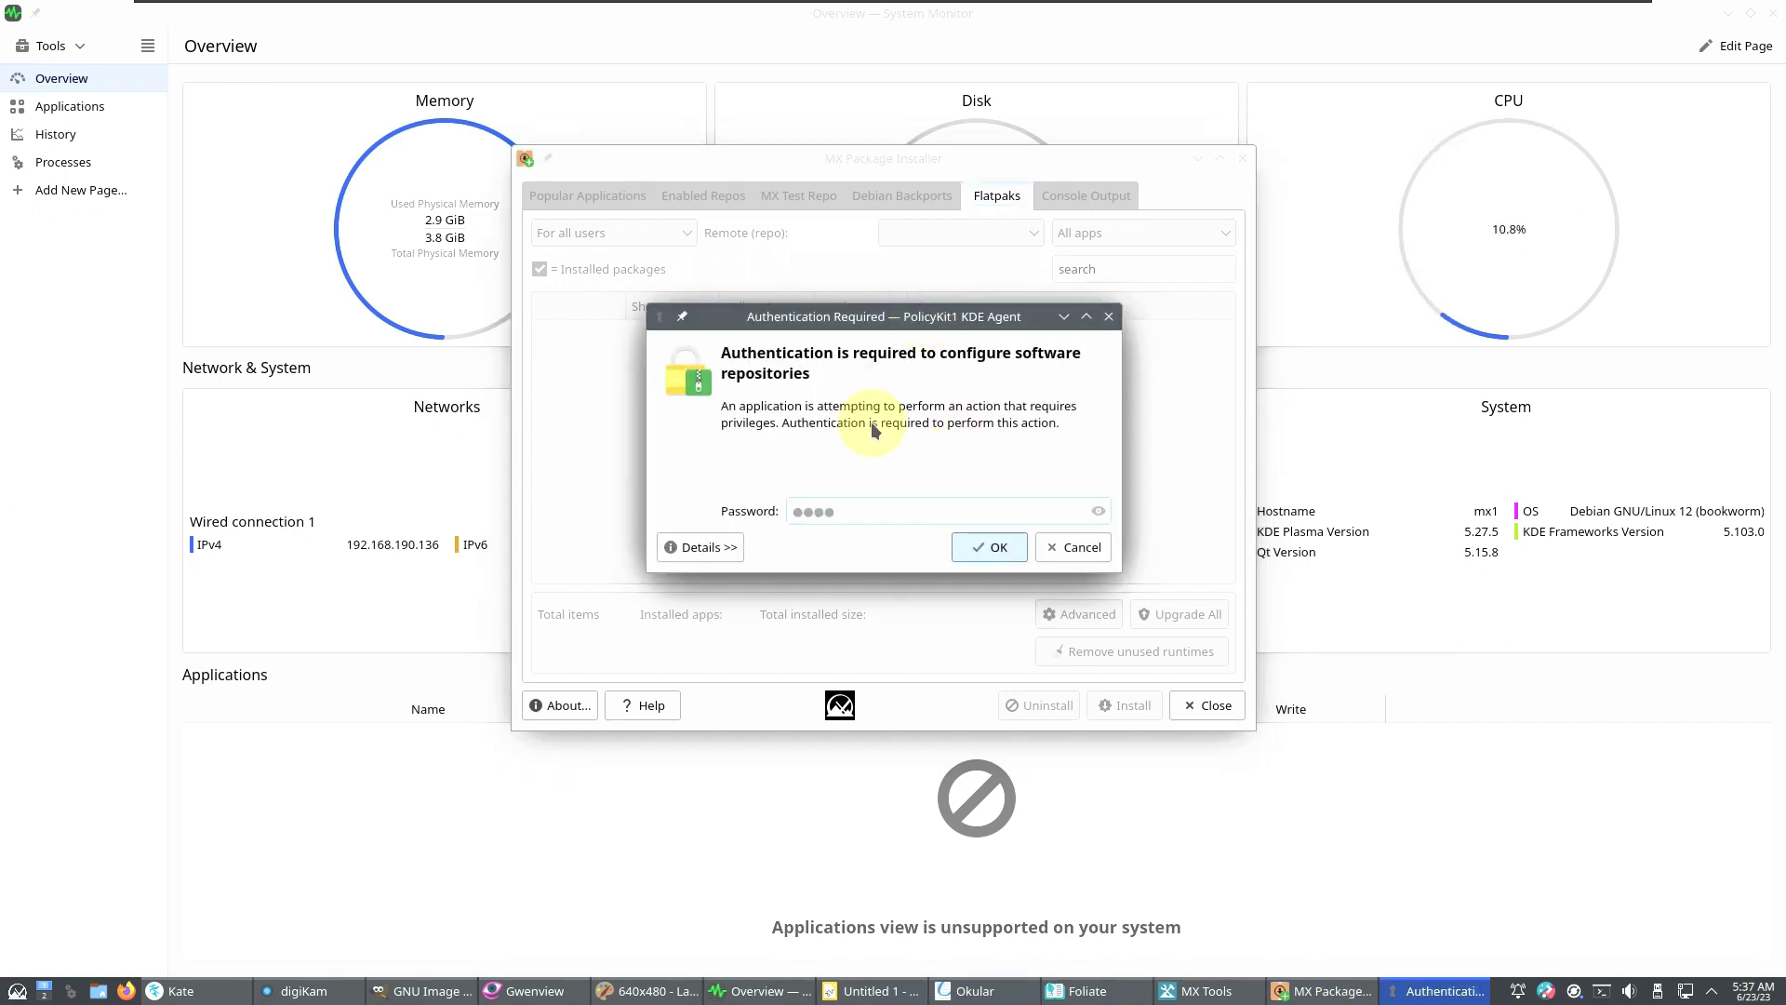
key(Return)
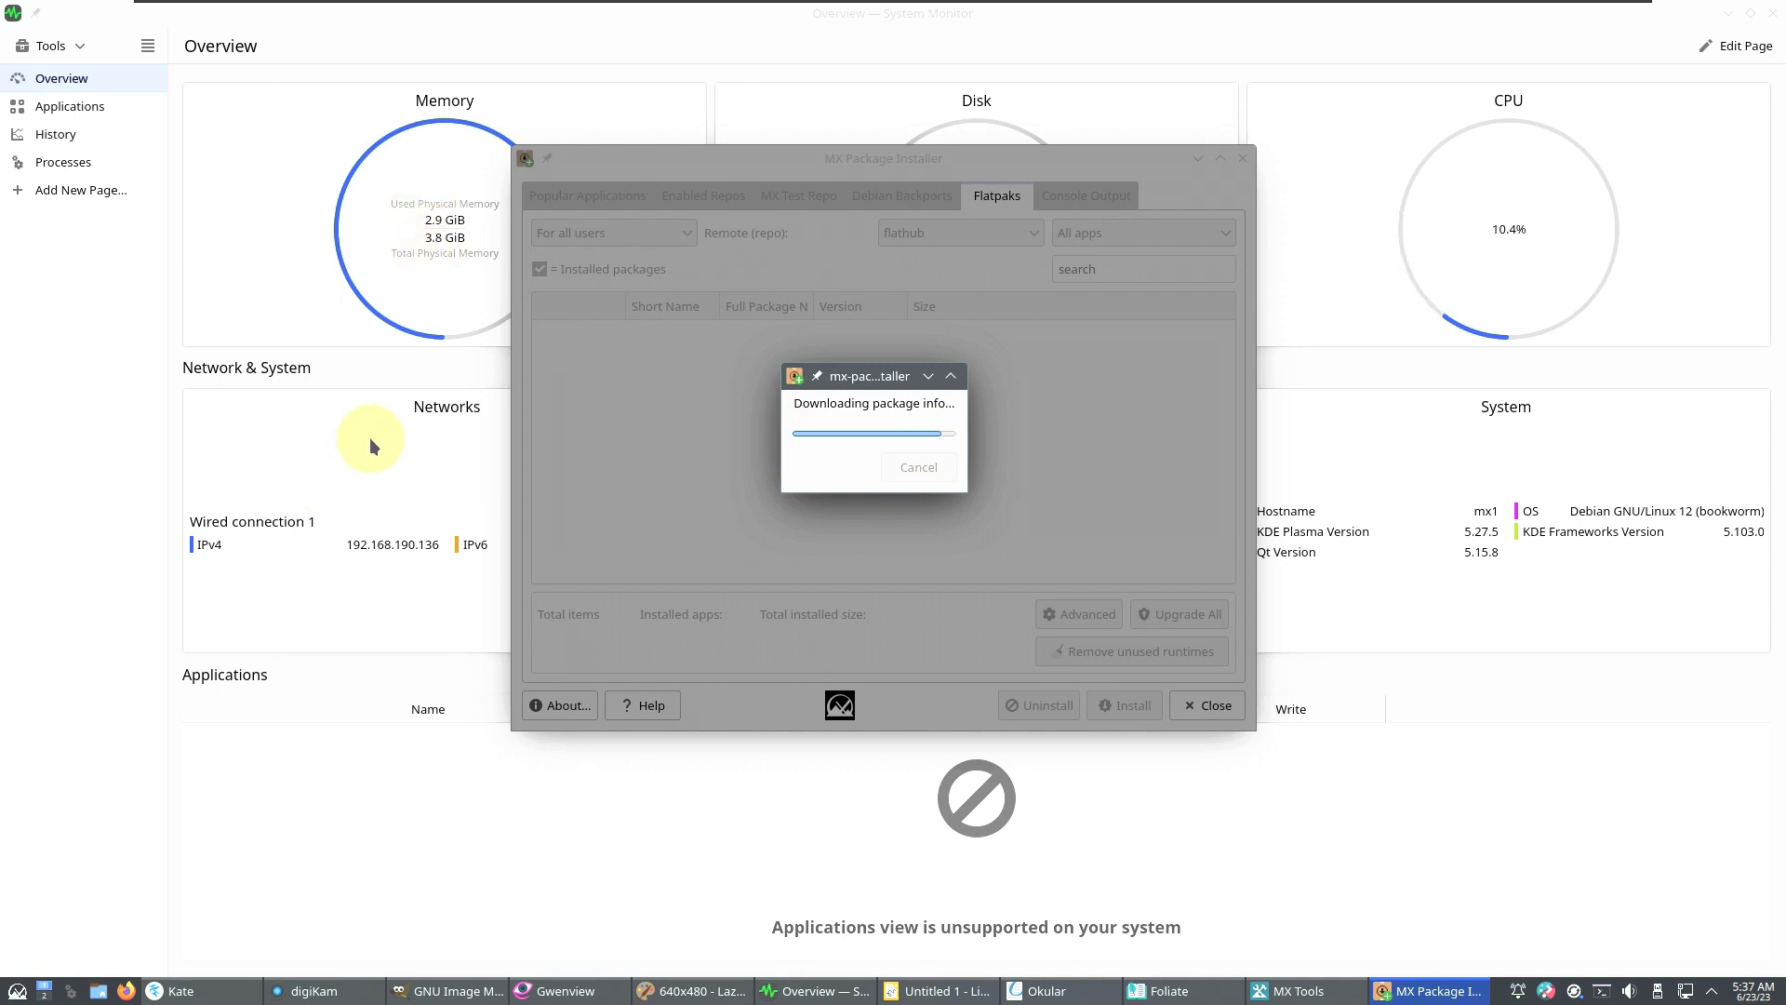
Check the version information of the Kate text editor, and close both Kate and the digiKam welcome wizard.
click(186, 991)
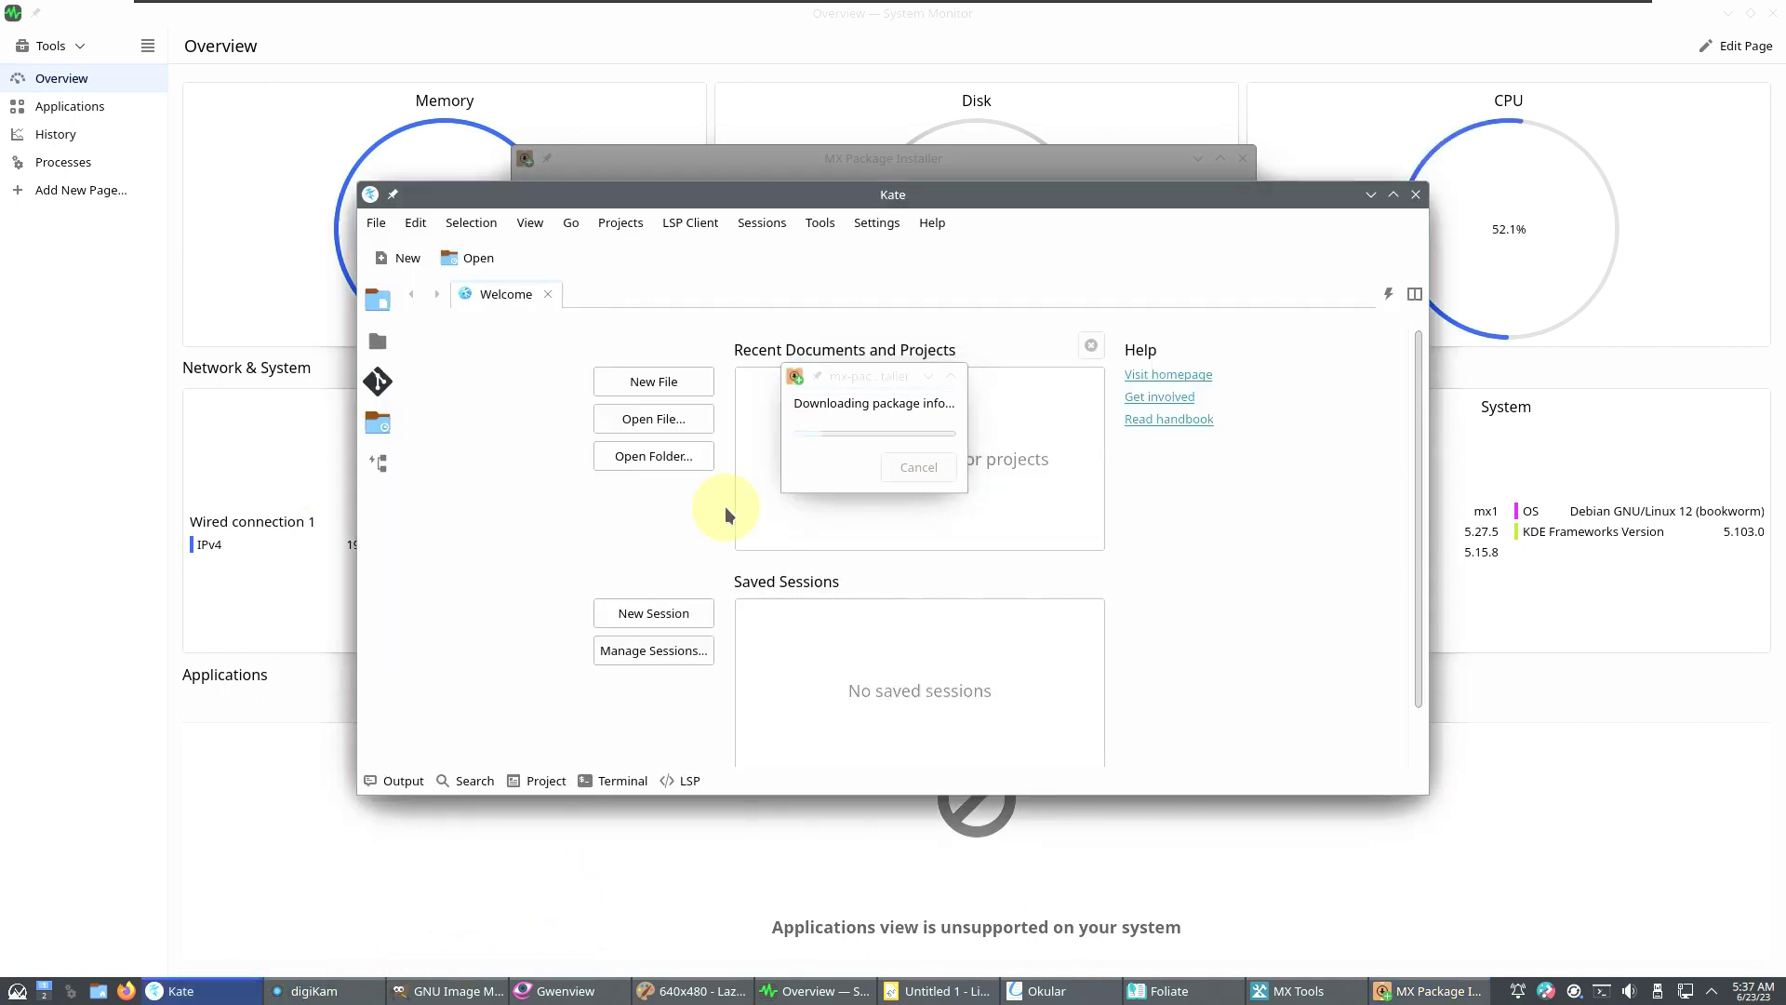
click(924, 226)
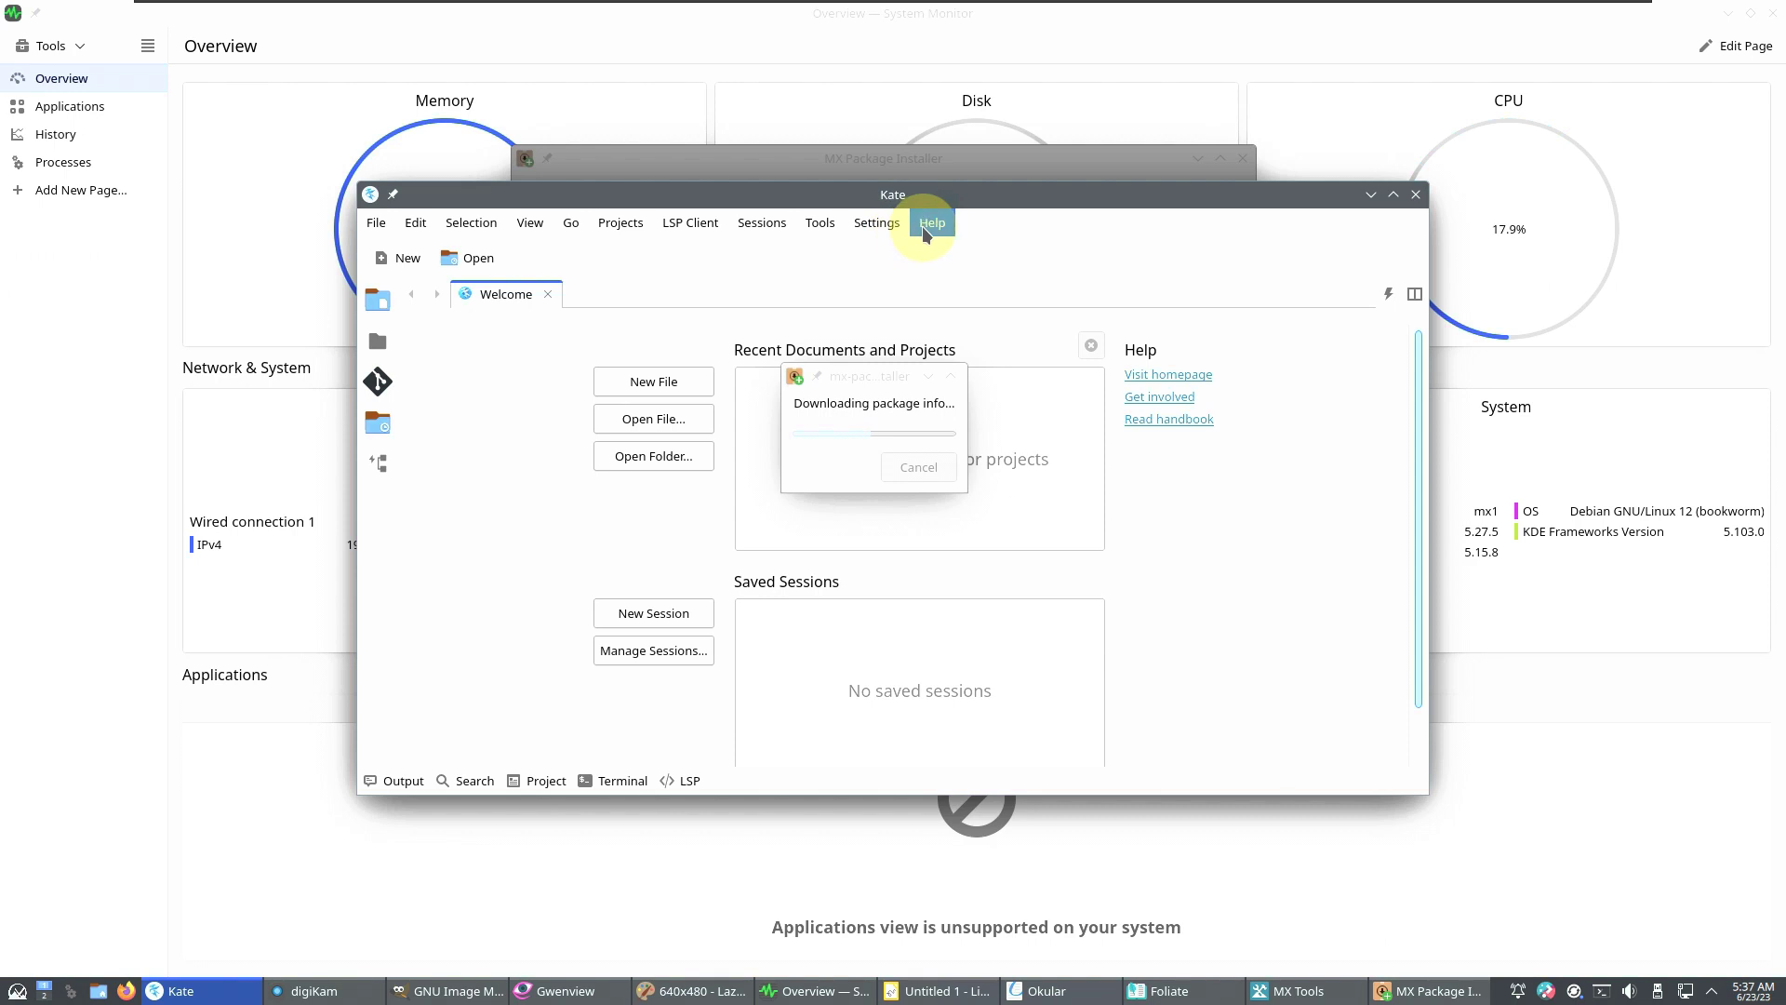
click(1070, 421)
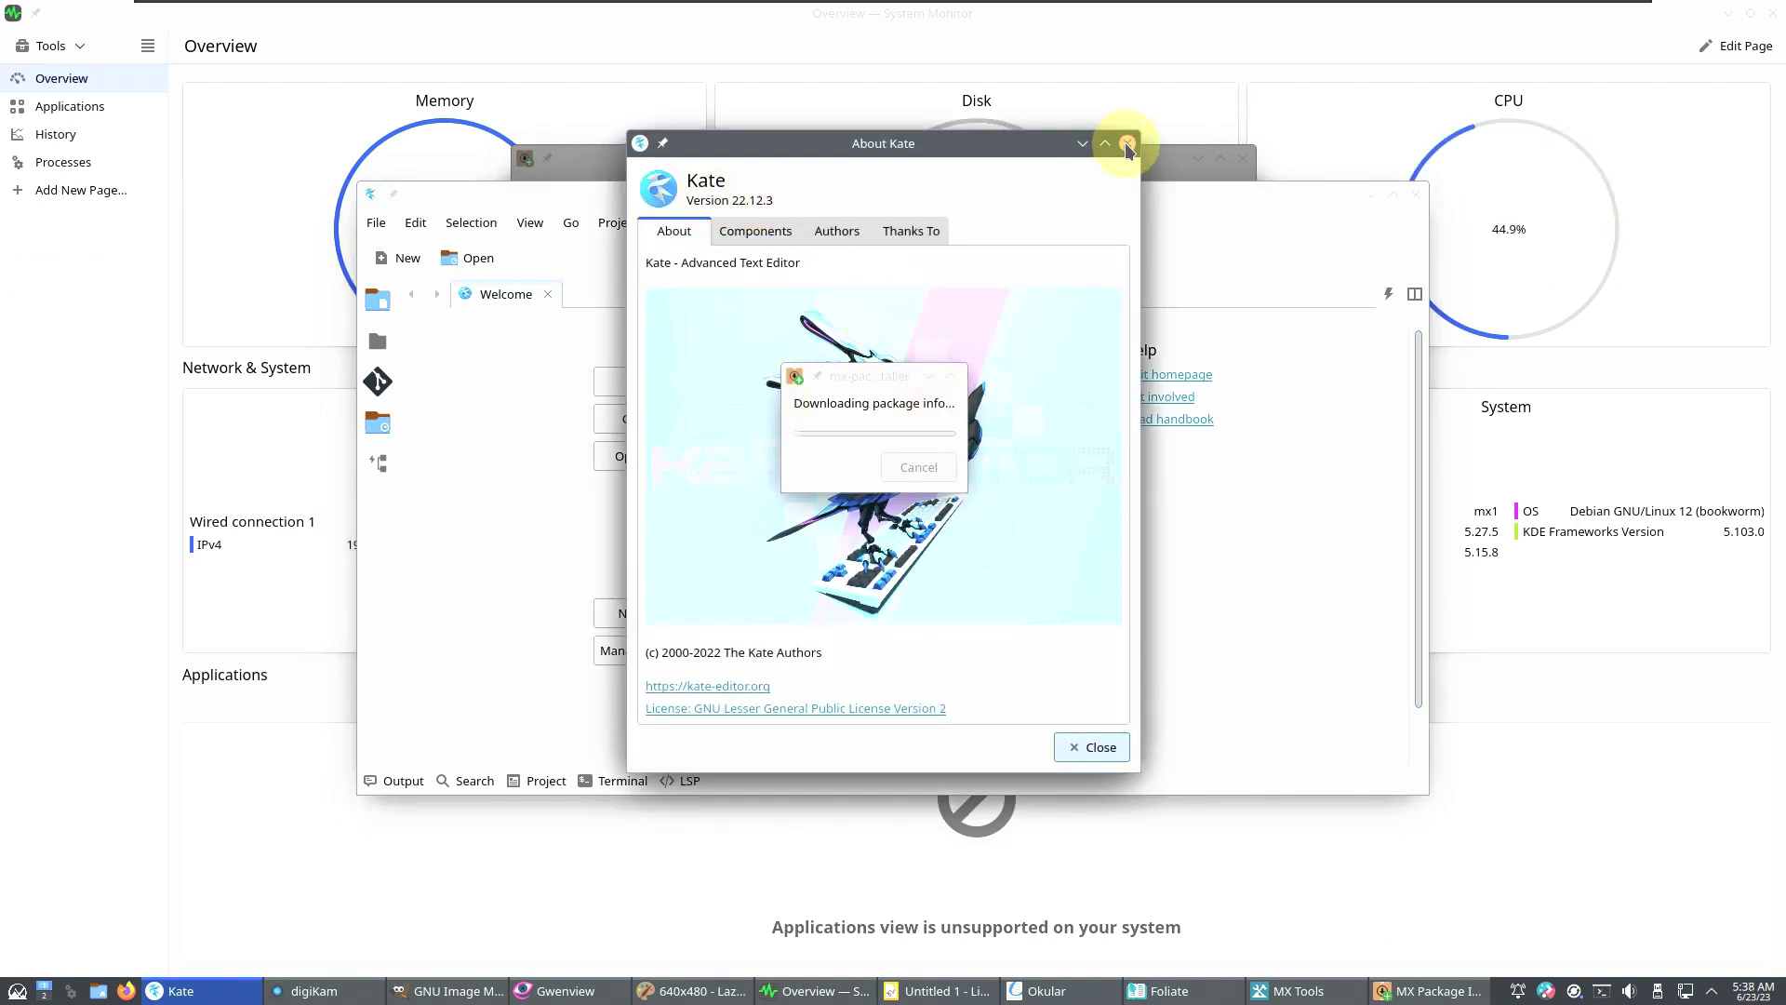
click(1128, 147)
click(1415, 193)
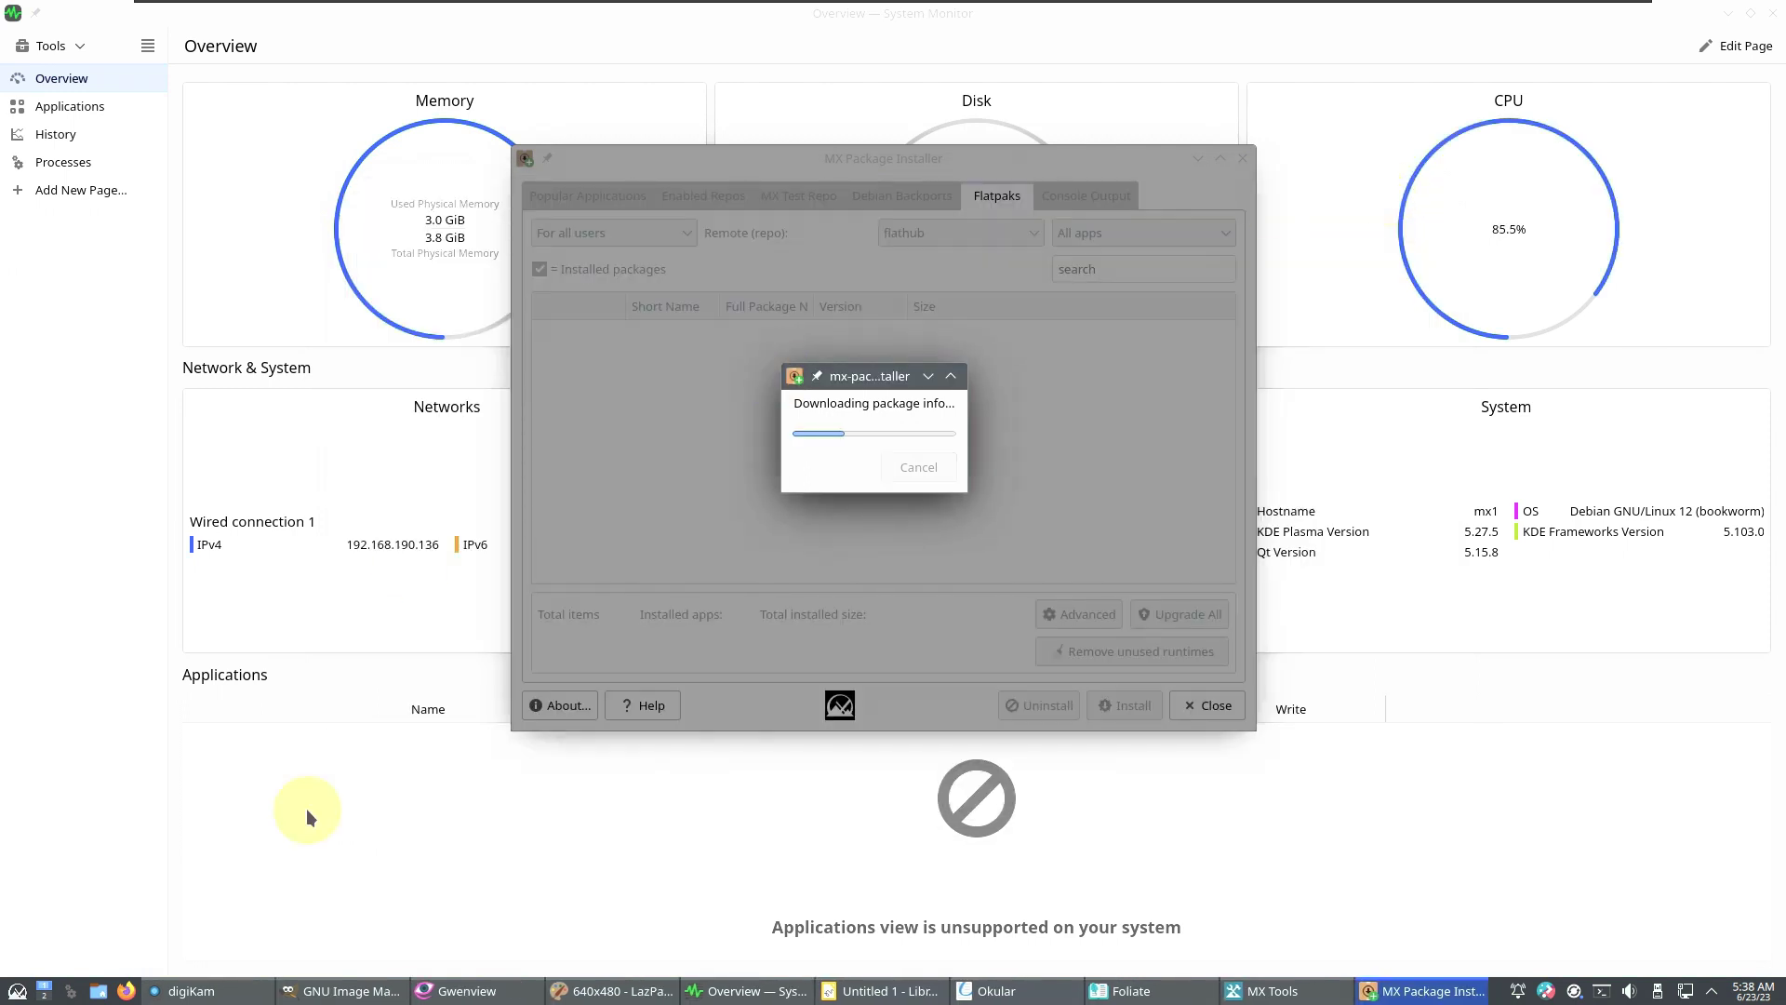
click(244, 990)
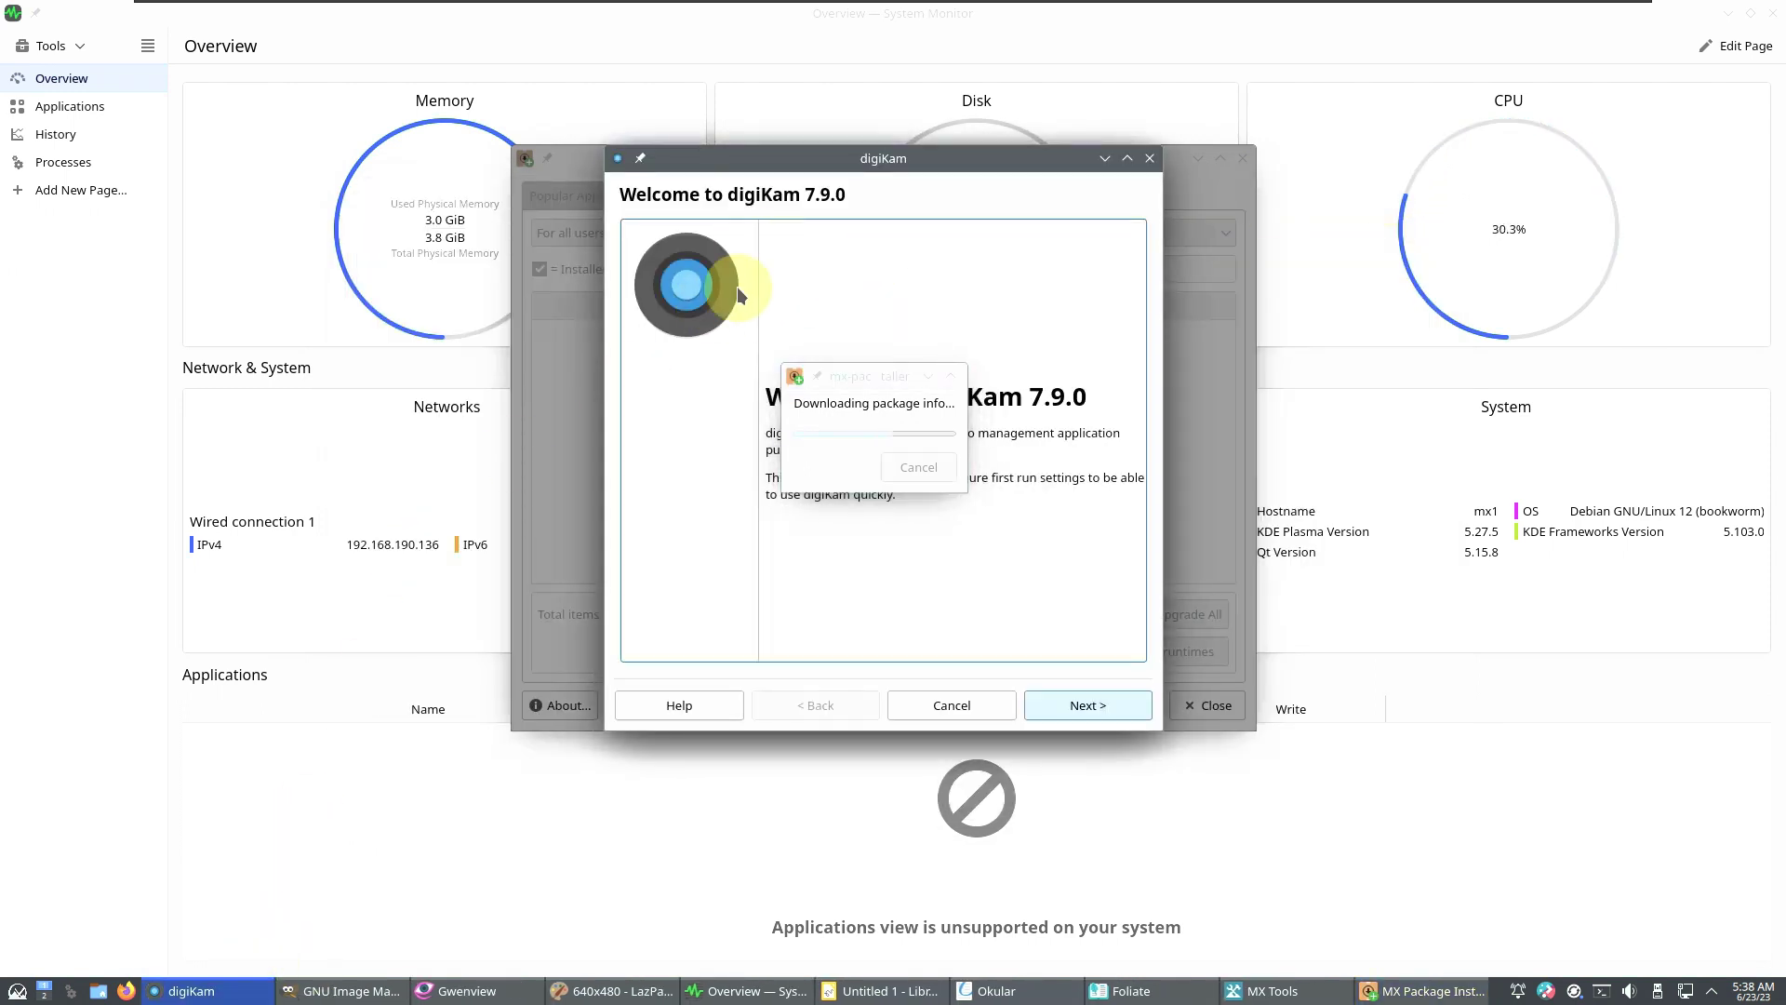
click(1150, 158)
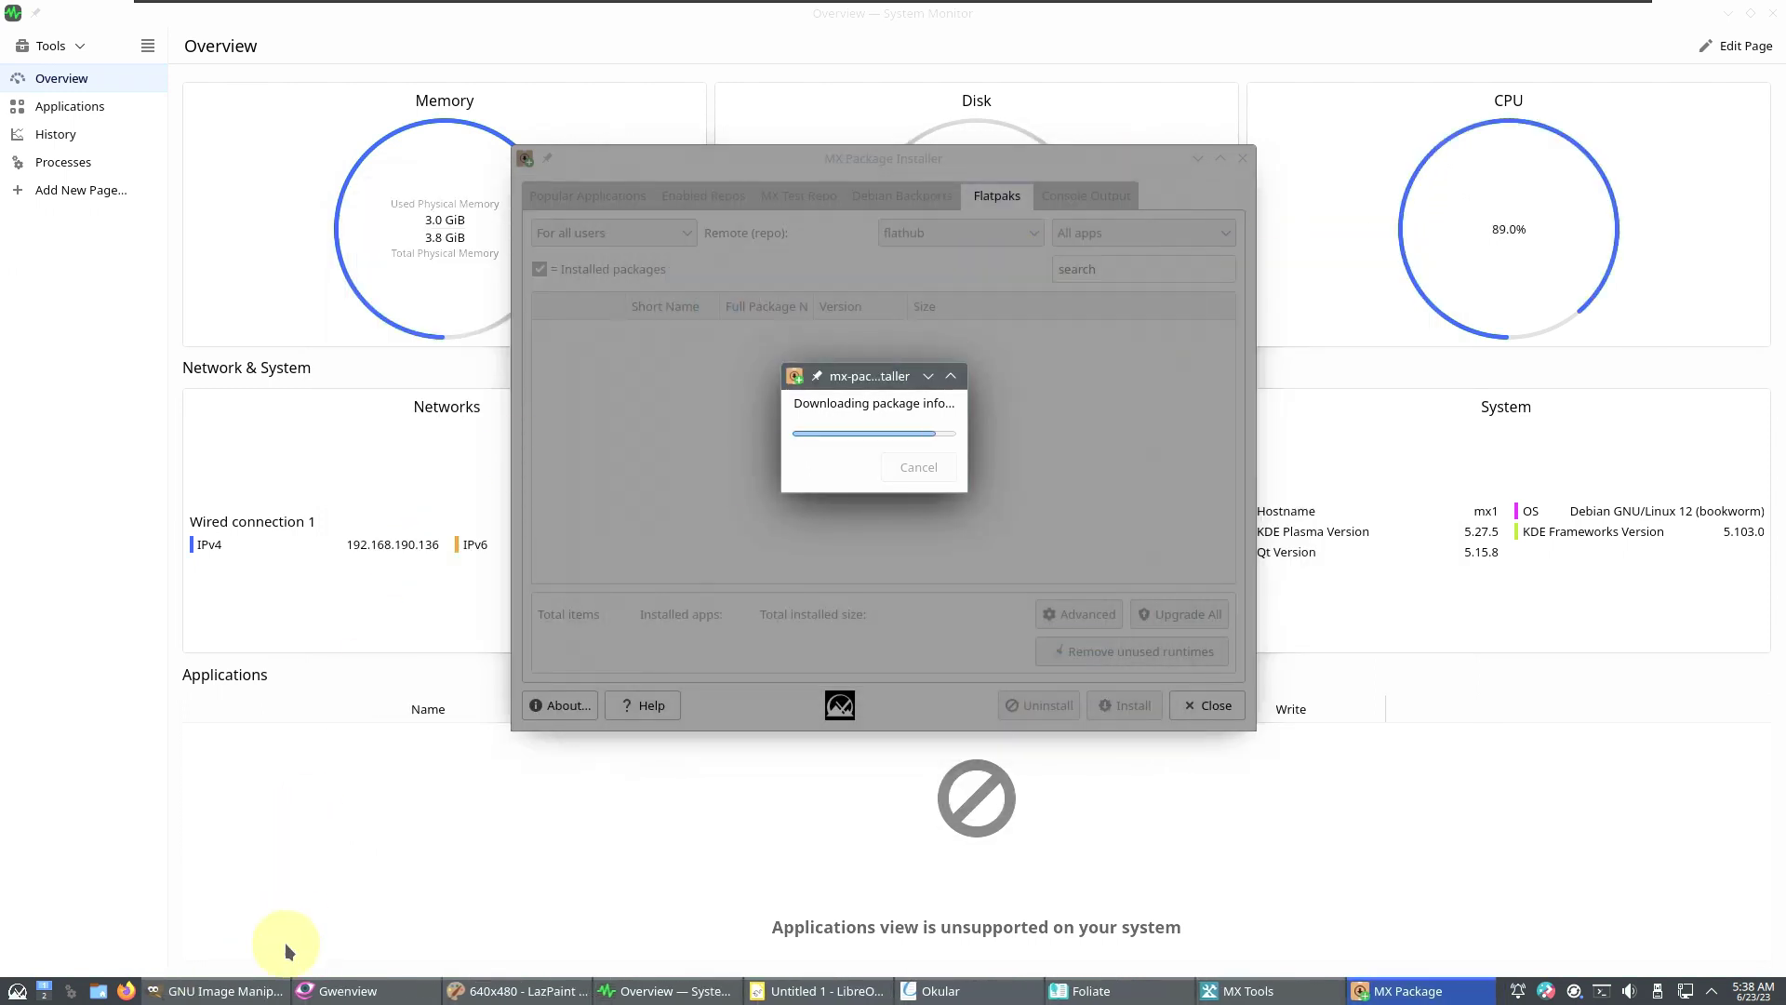
Switch to GIMP, view its version information, and close the program.
click(270, 990)
click(650, 140)
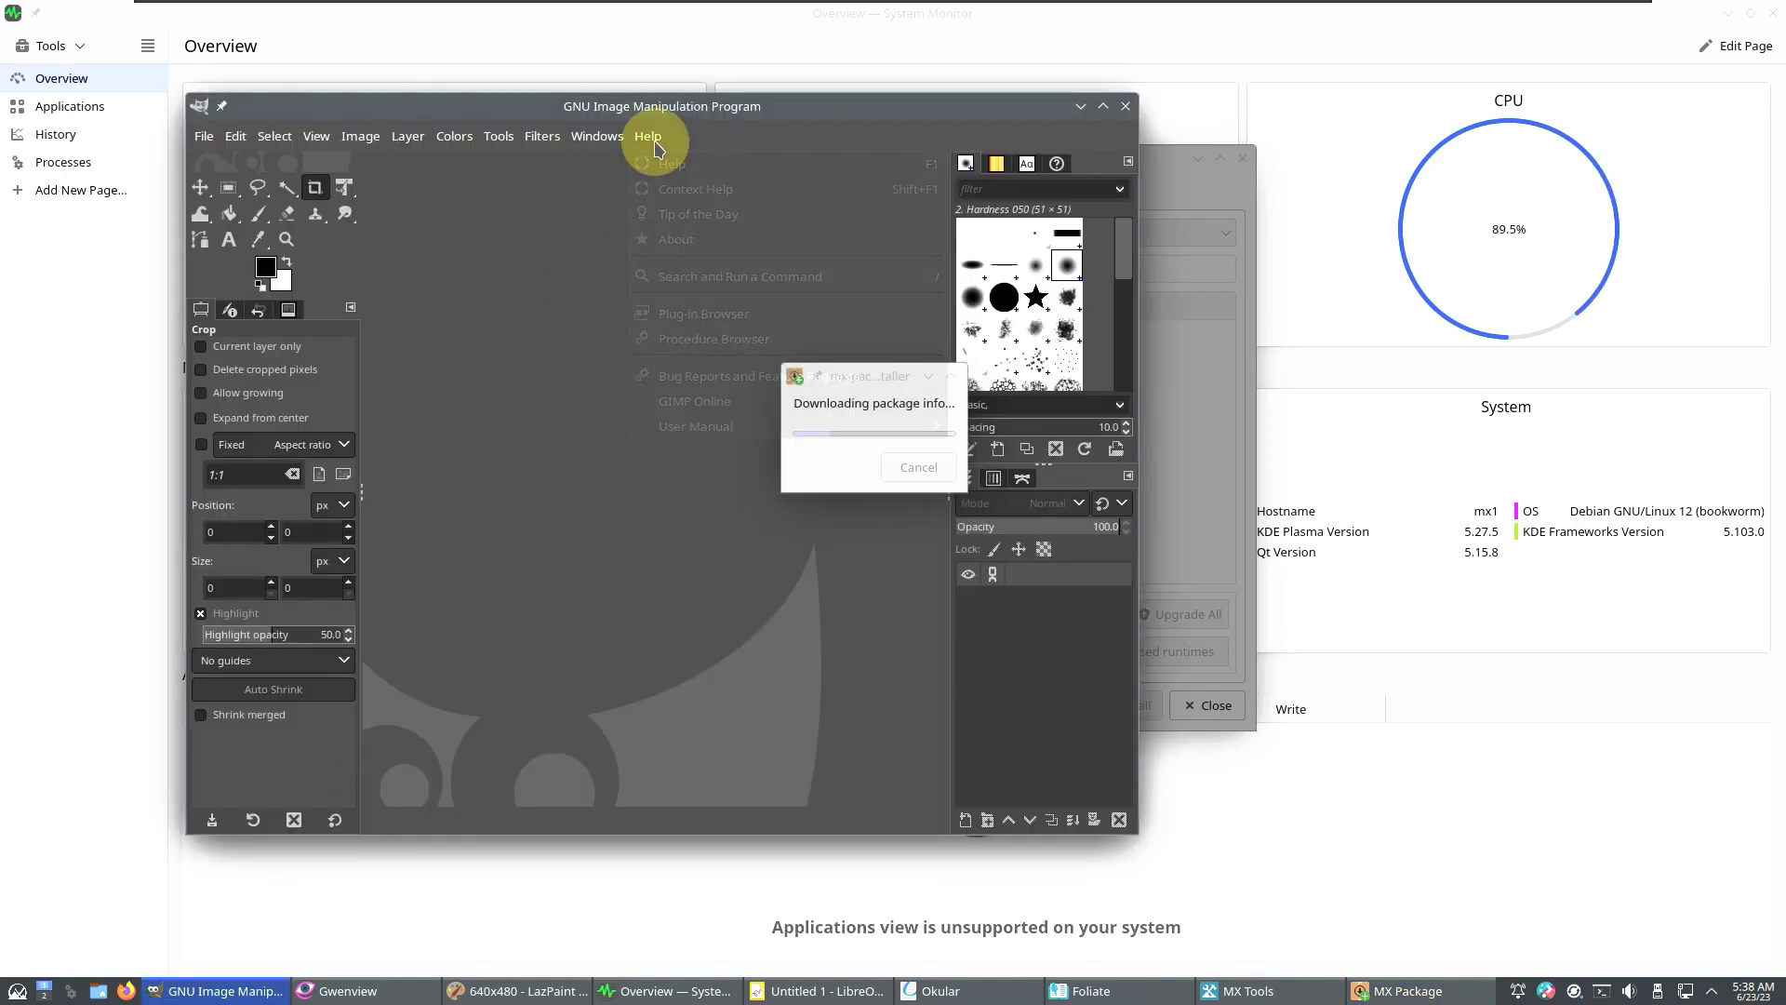
click(672, 240)
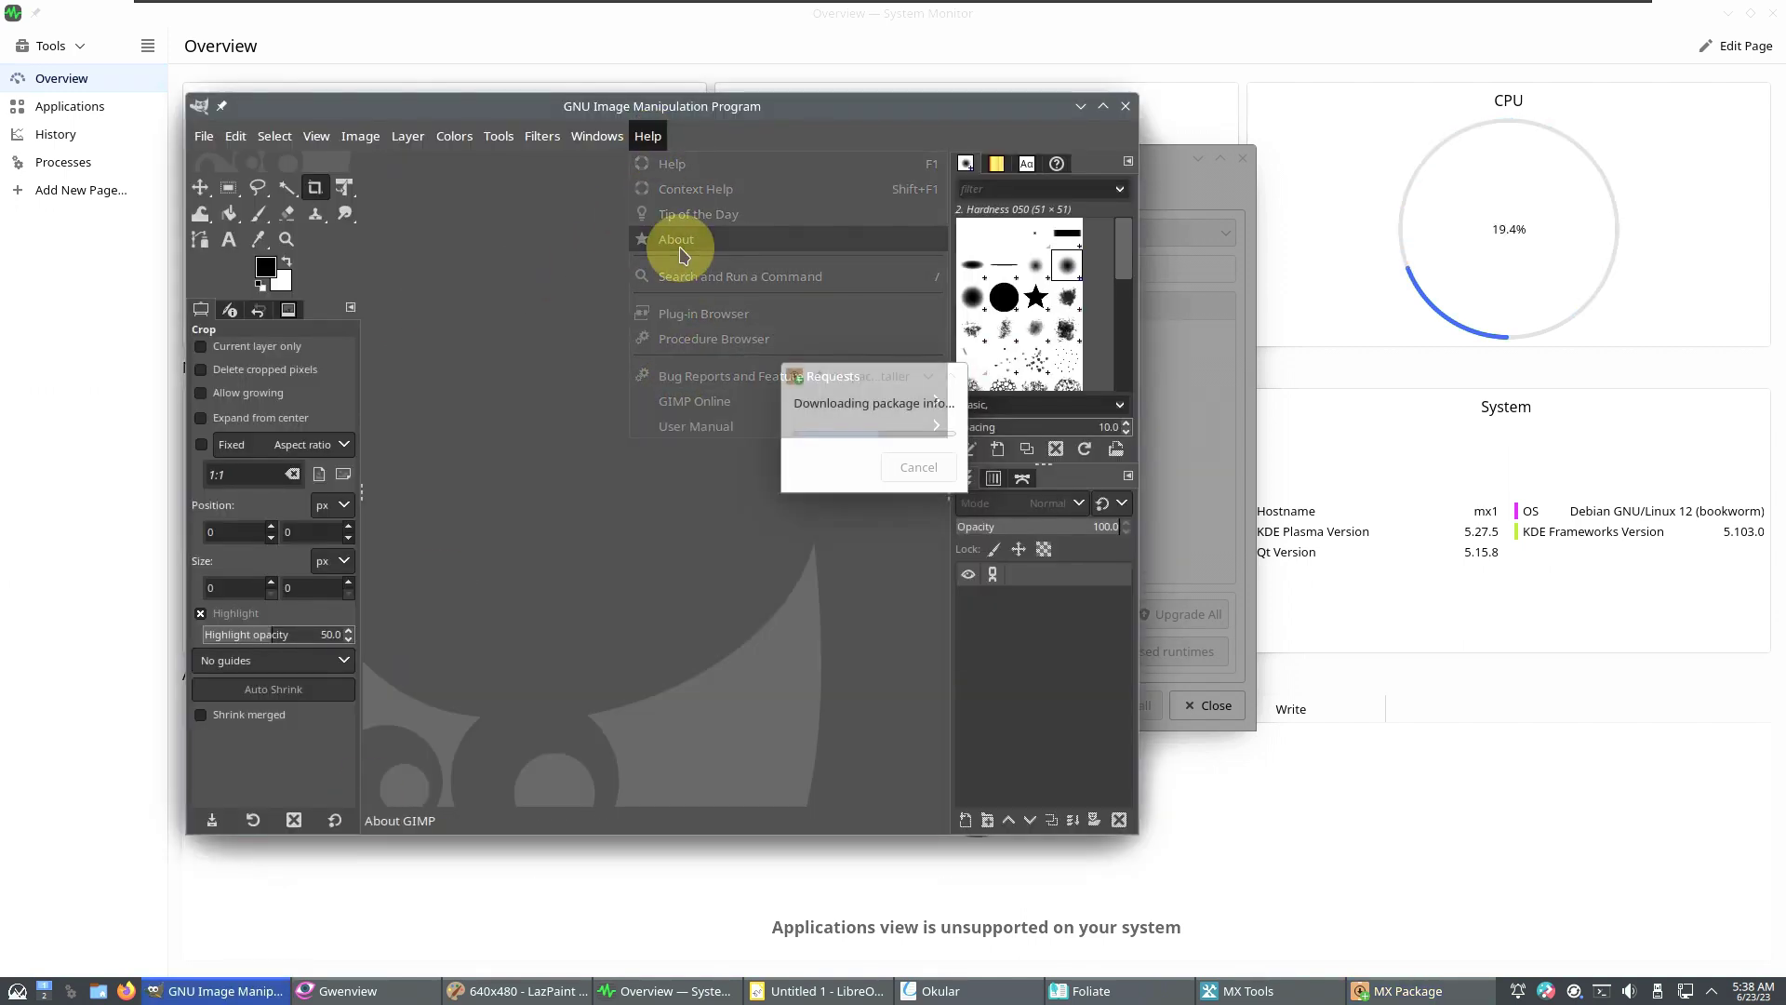
drag(857, 319, 423, 276)
click(609, 272)
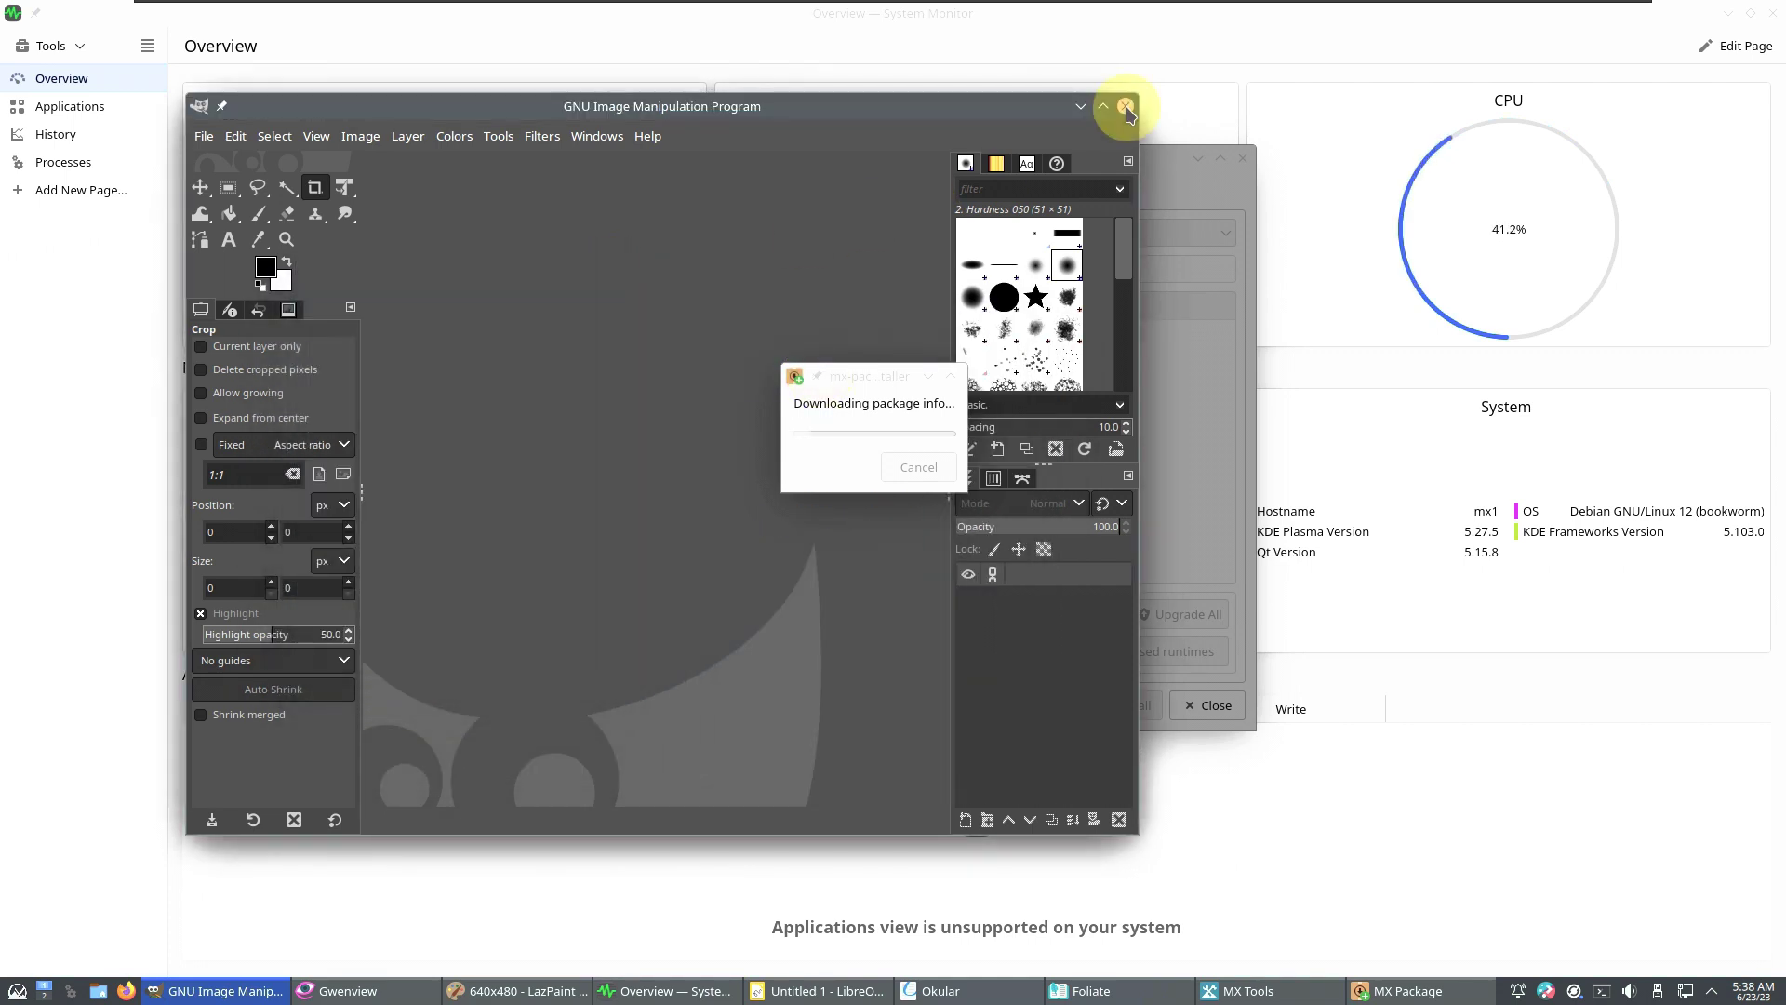
click(1127, 104)
Switch to the Gwenview image viewer, view its version information, and close the program.
click(270, 991)
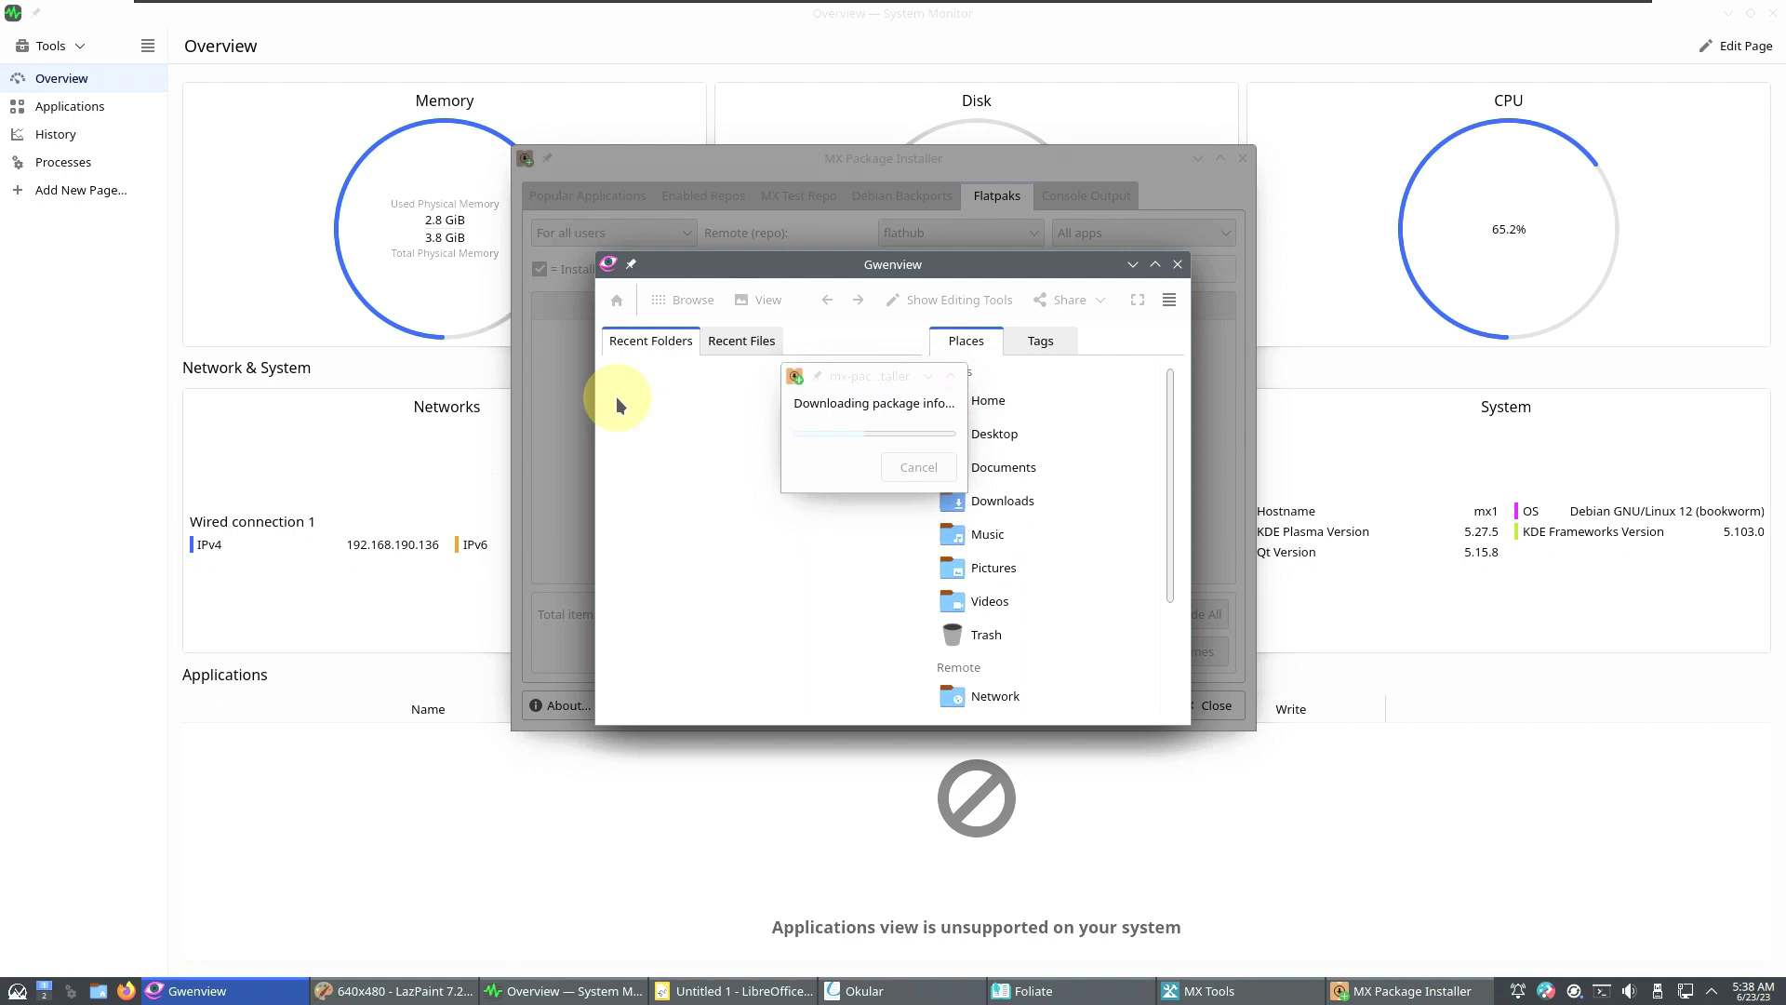
click(1169, 300)
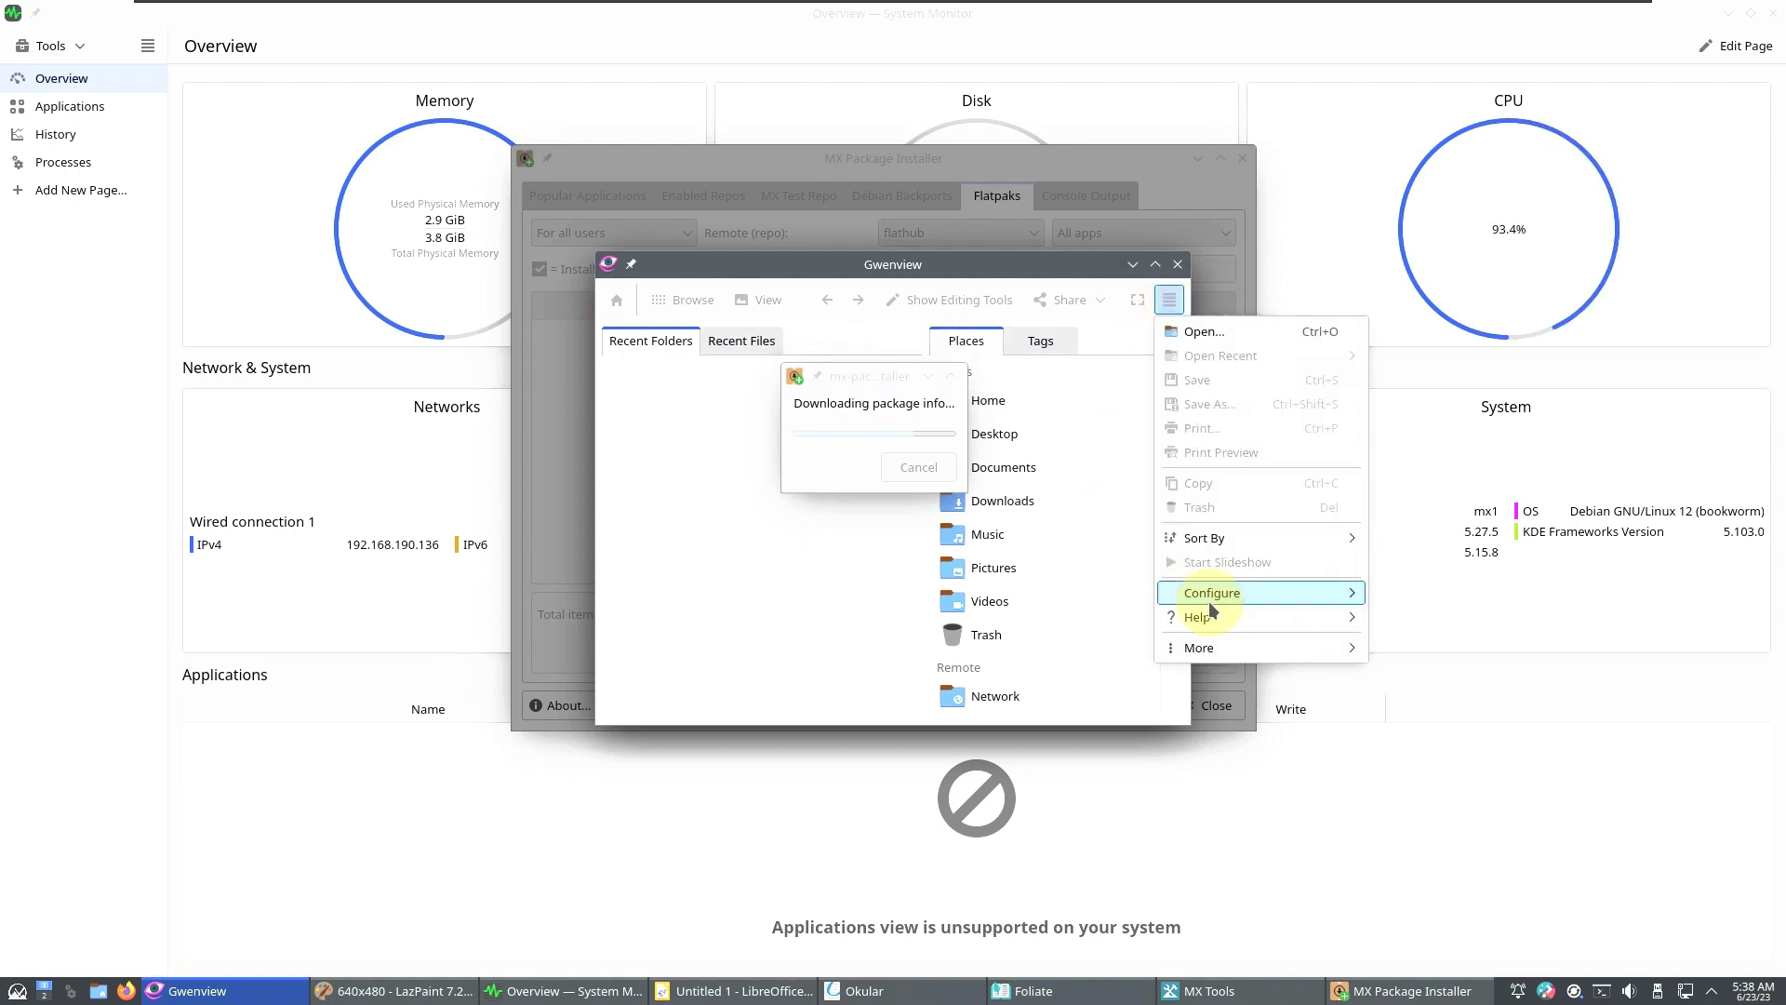
mouse_move(1201, 648)
mouse_move(1243, 617)
click(1518, 755)
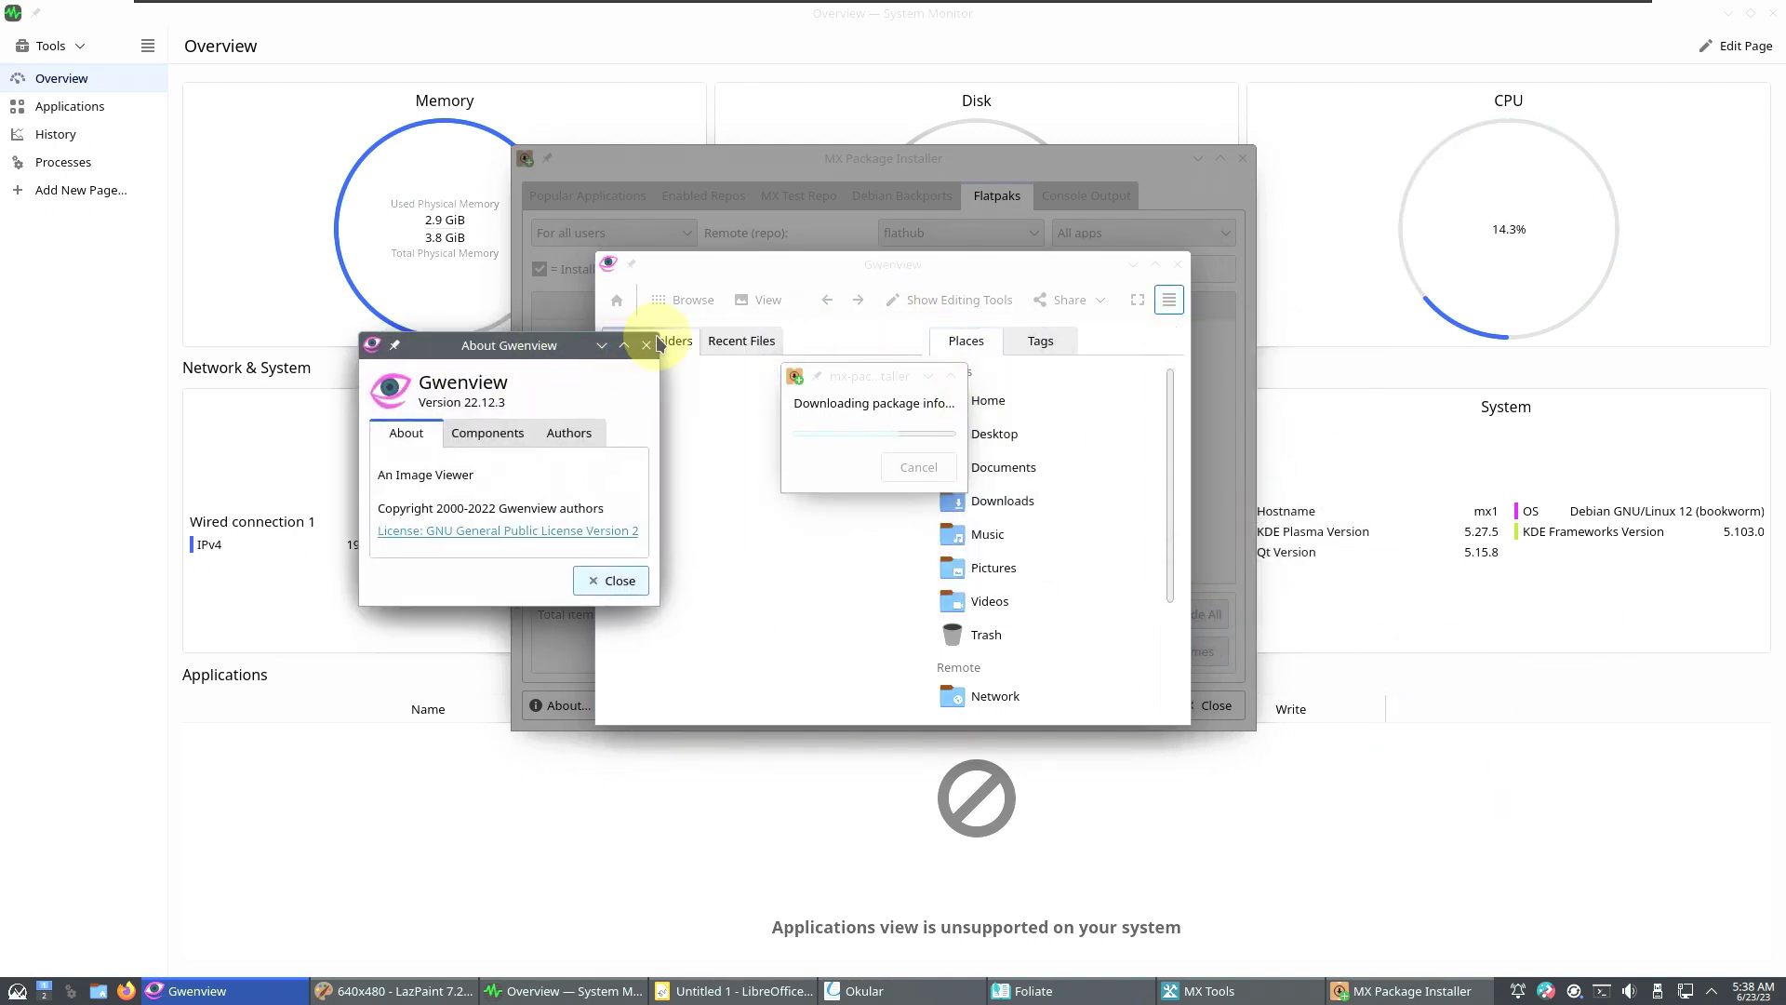
click(625, 346)
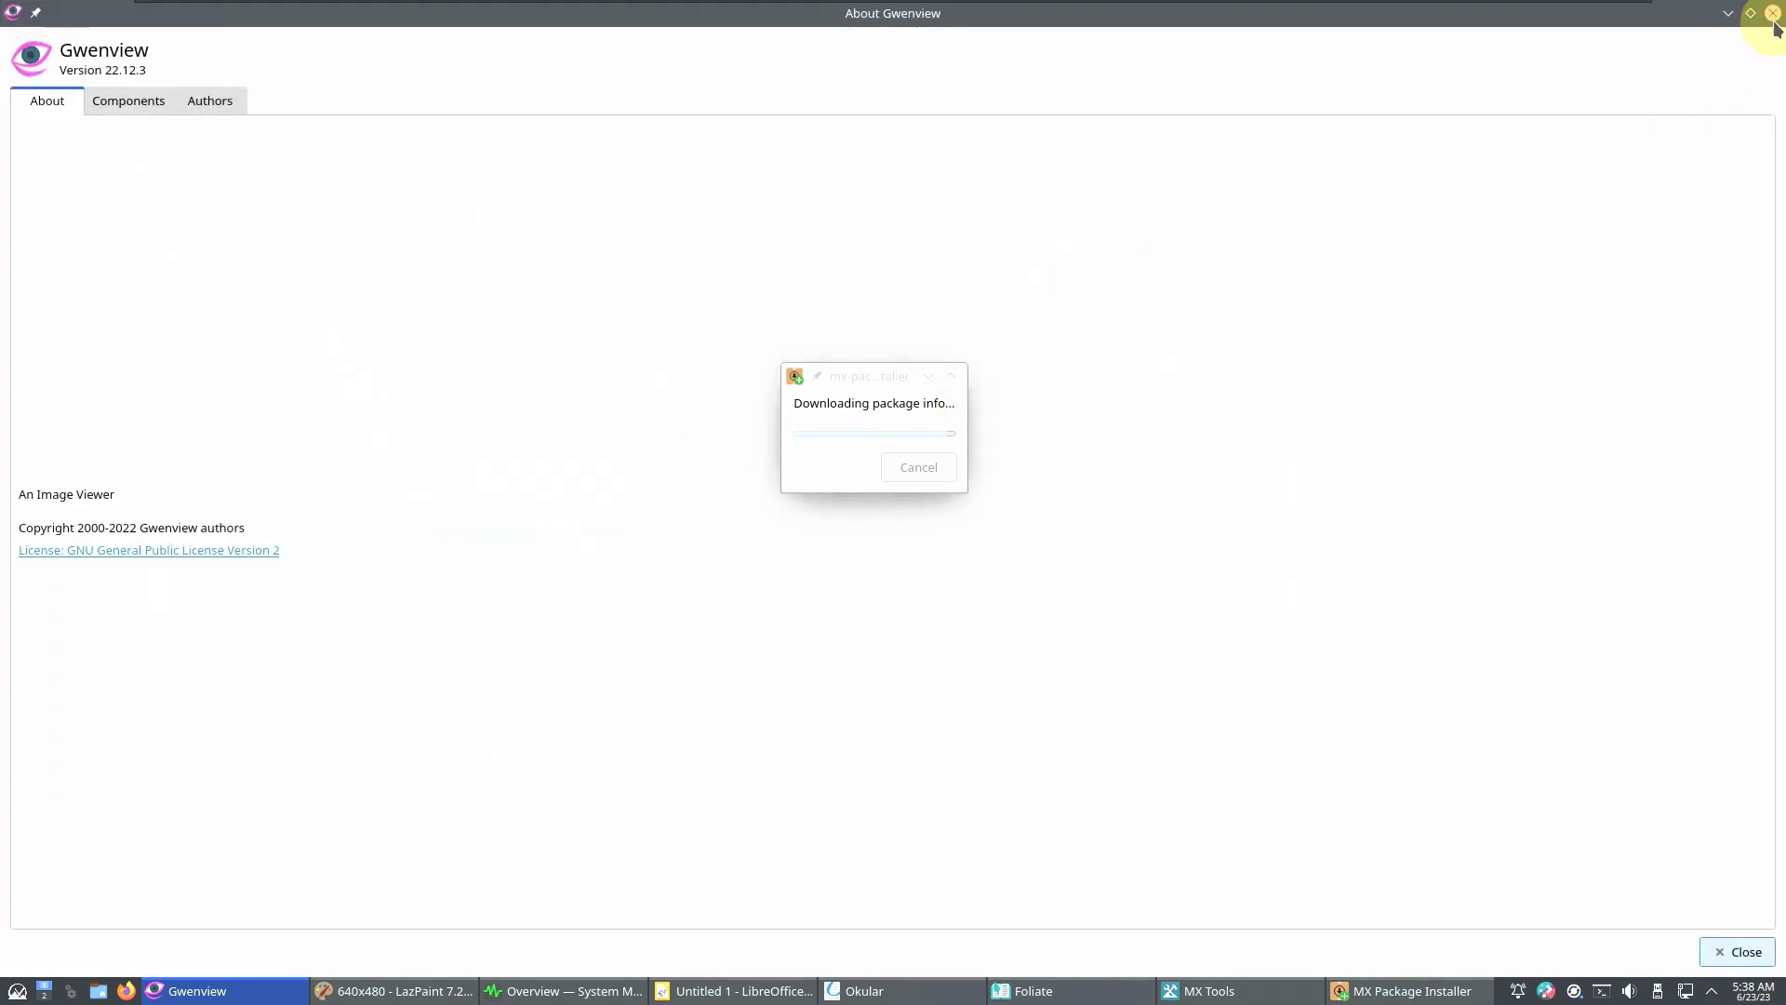
click(1773, 13)
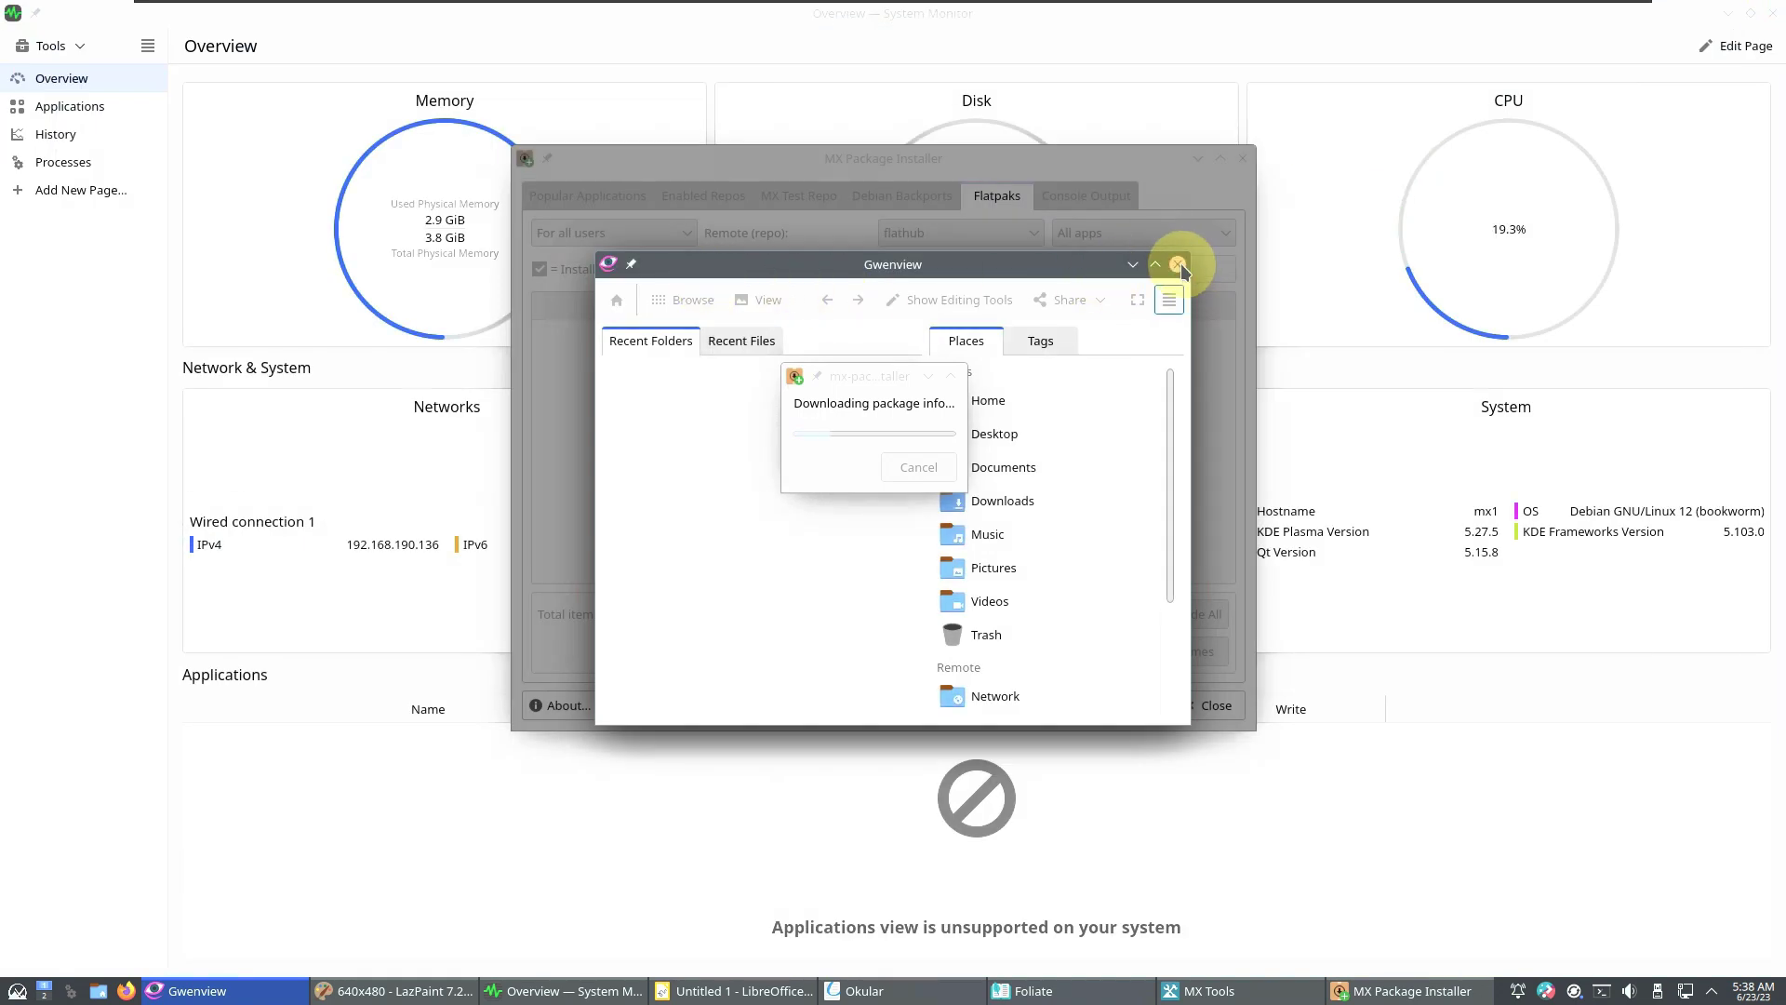
click(1180, 266)
Switch to LazPaint, check its version in the About window, and close the program.
click(313, 990)
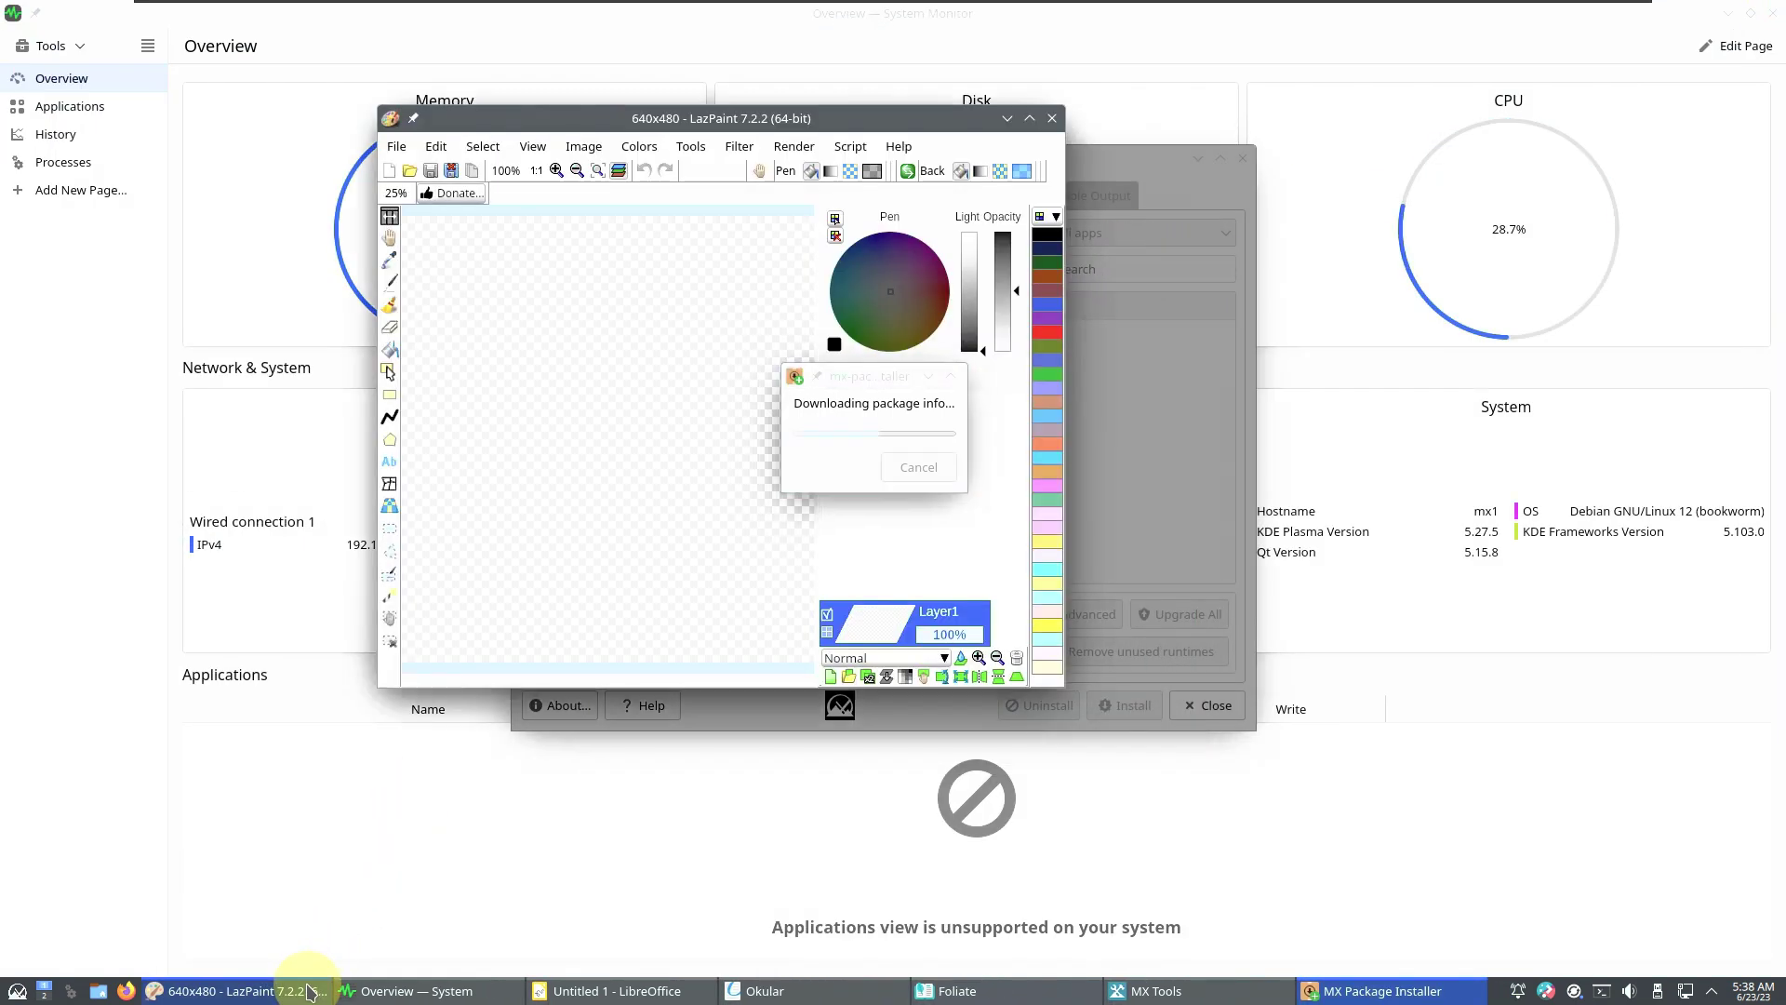
click(899, 146)
click(904, 205)
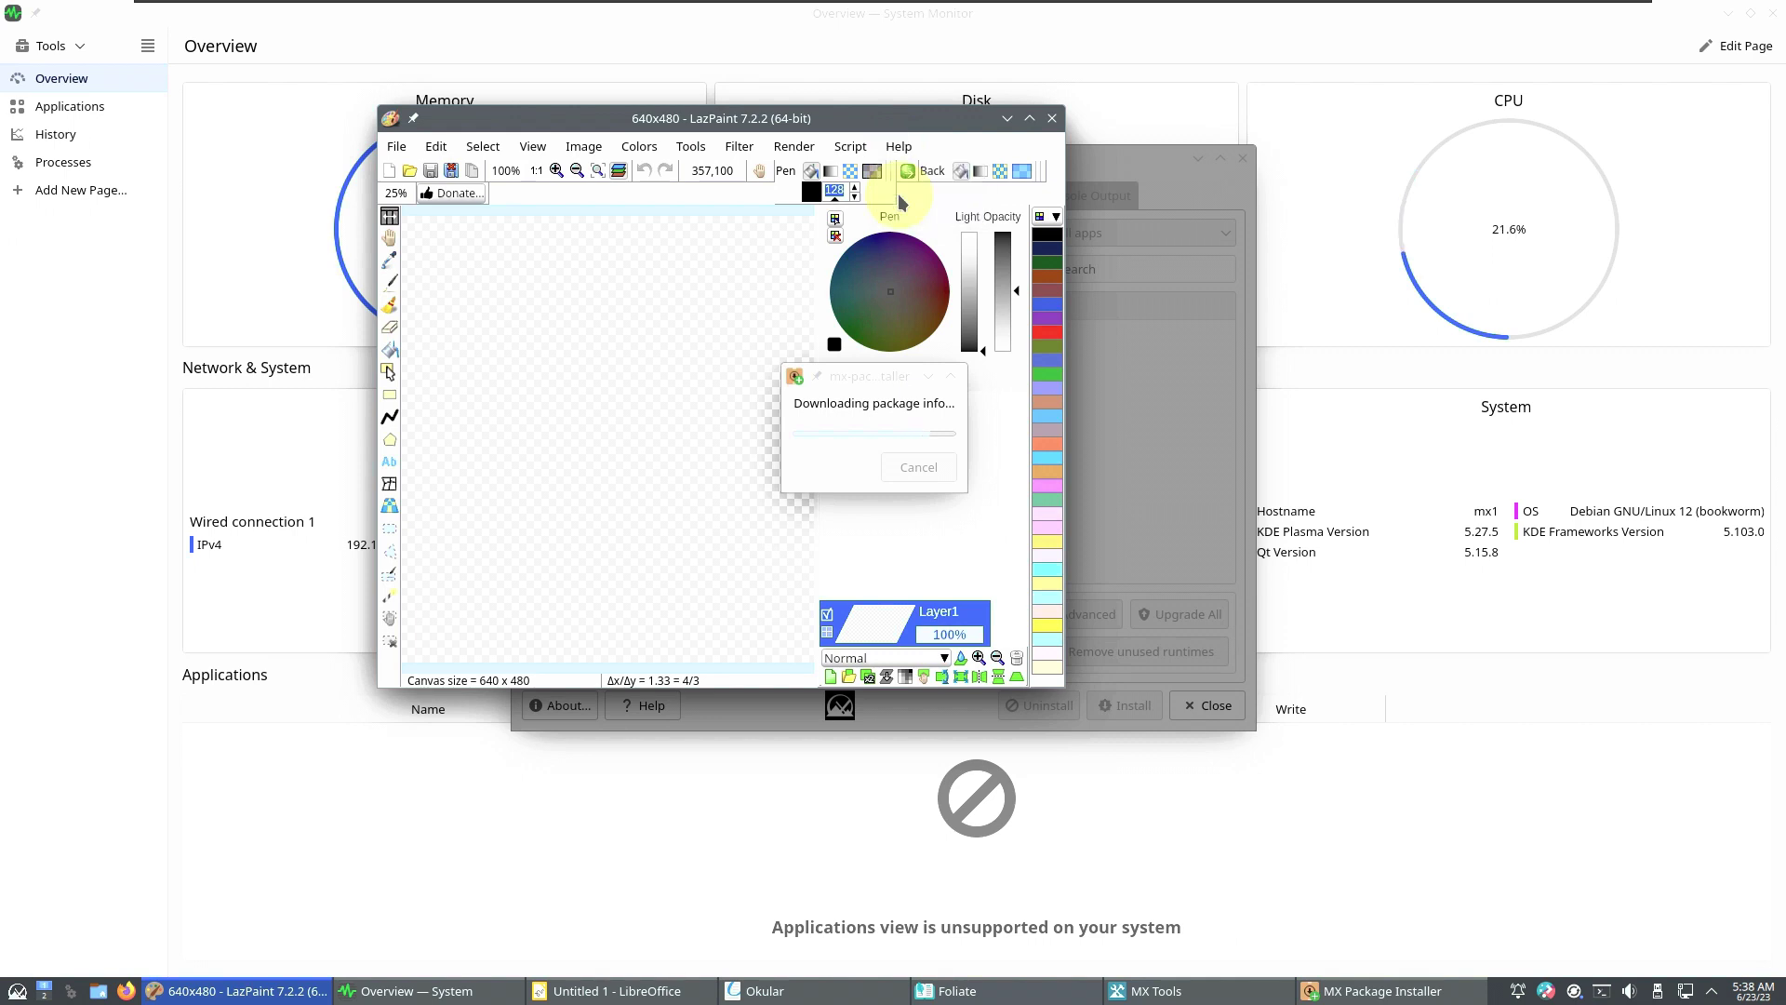
drag(722, 314, 546, 294)
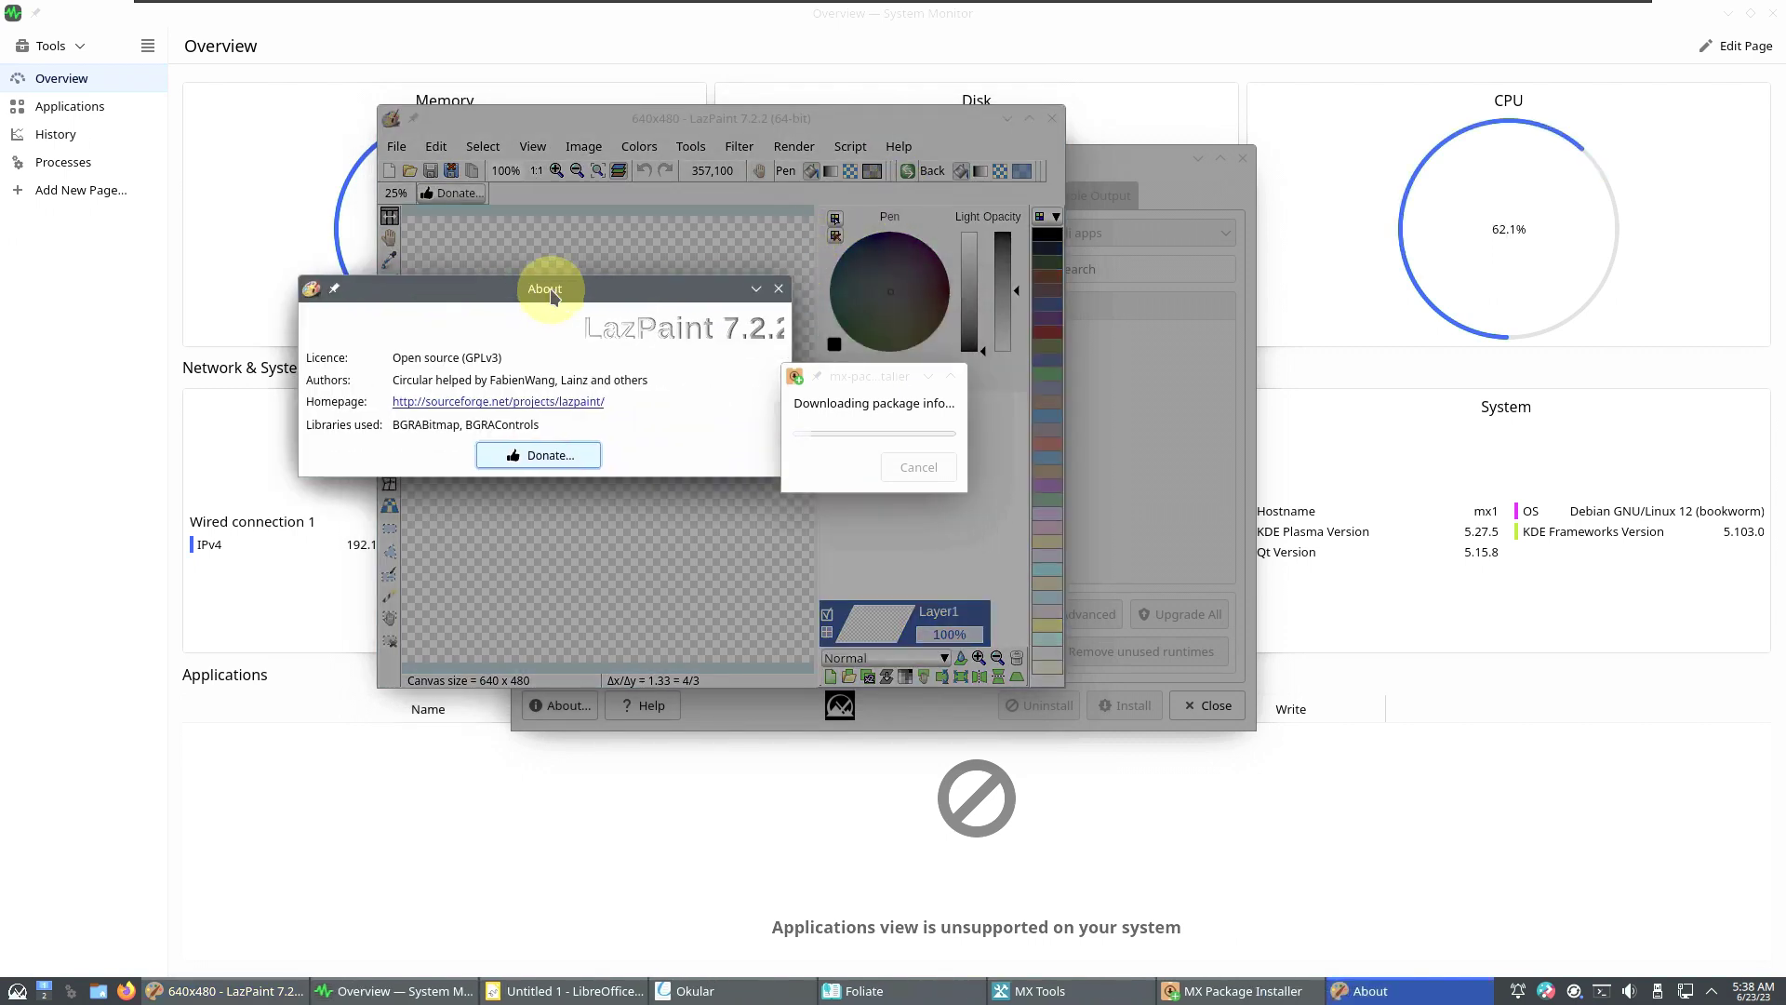
click(782, 286)
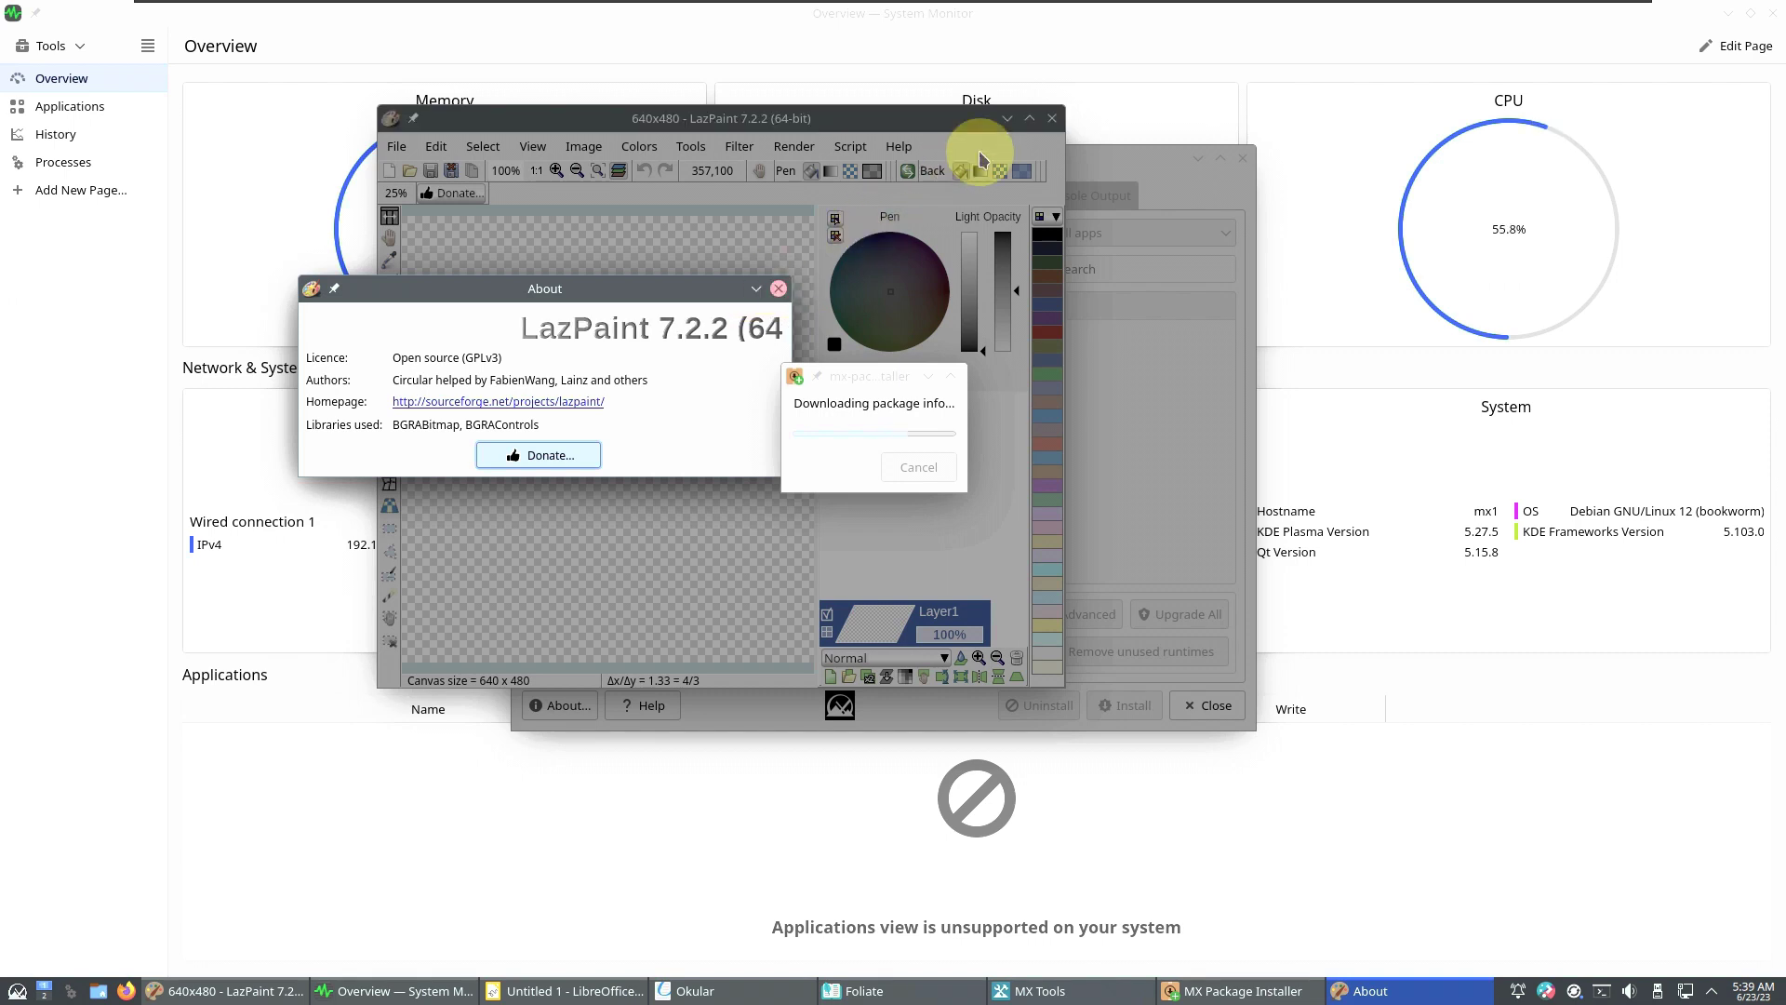
click(1051, 119)
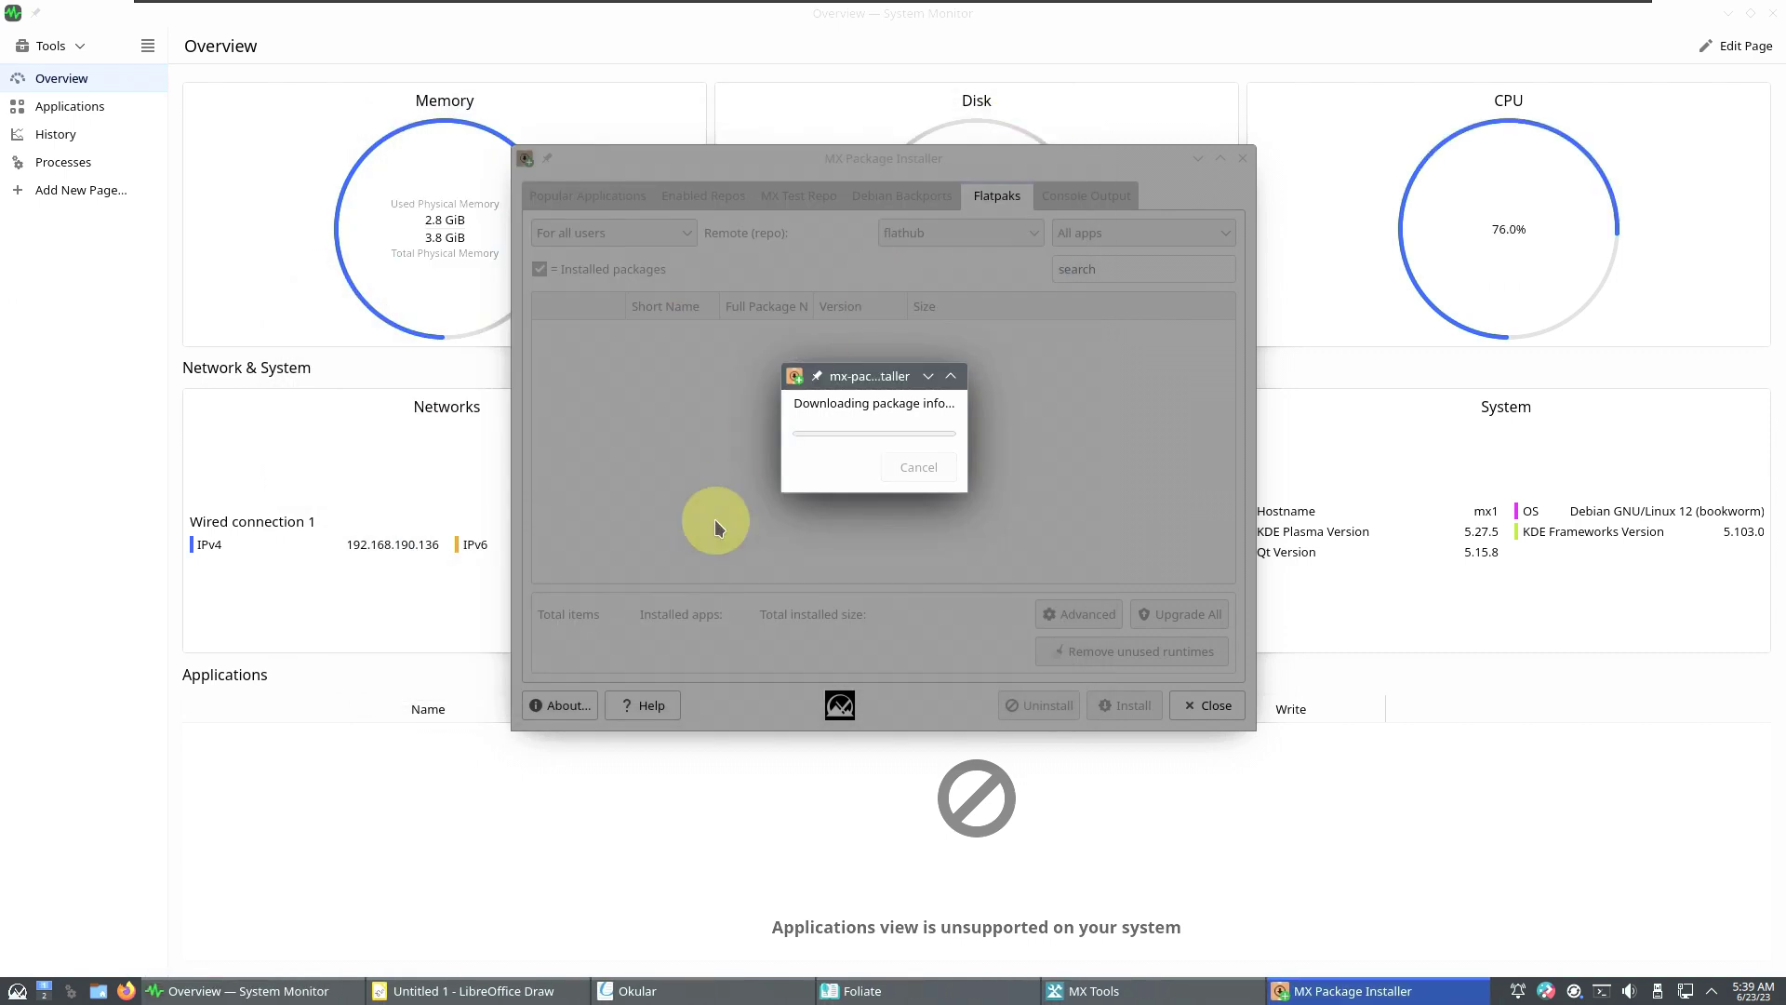
Switch to LibreOffice Draw, view the LibreOffice version information, and close the program.
click(467, 988)
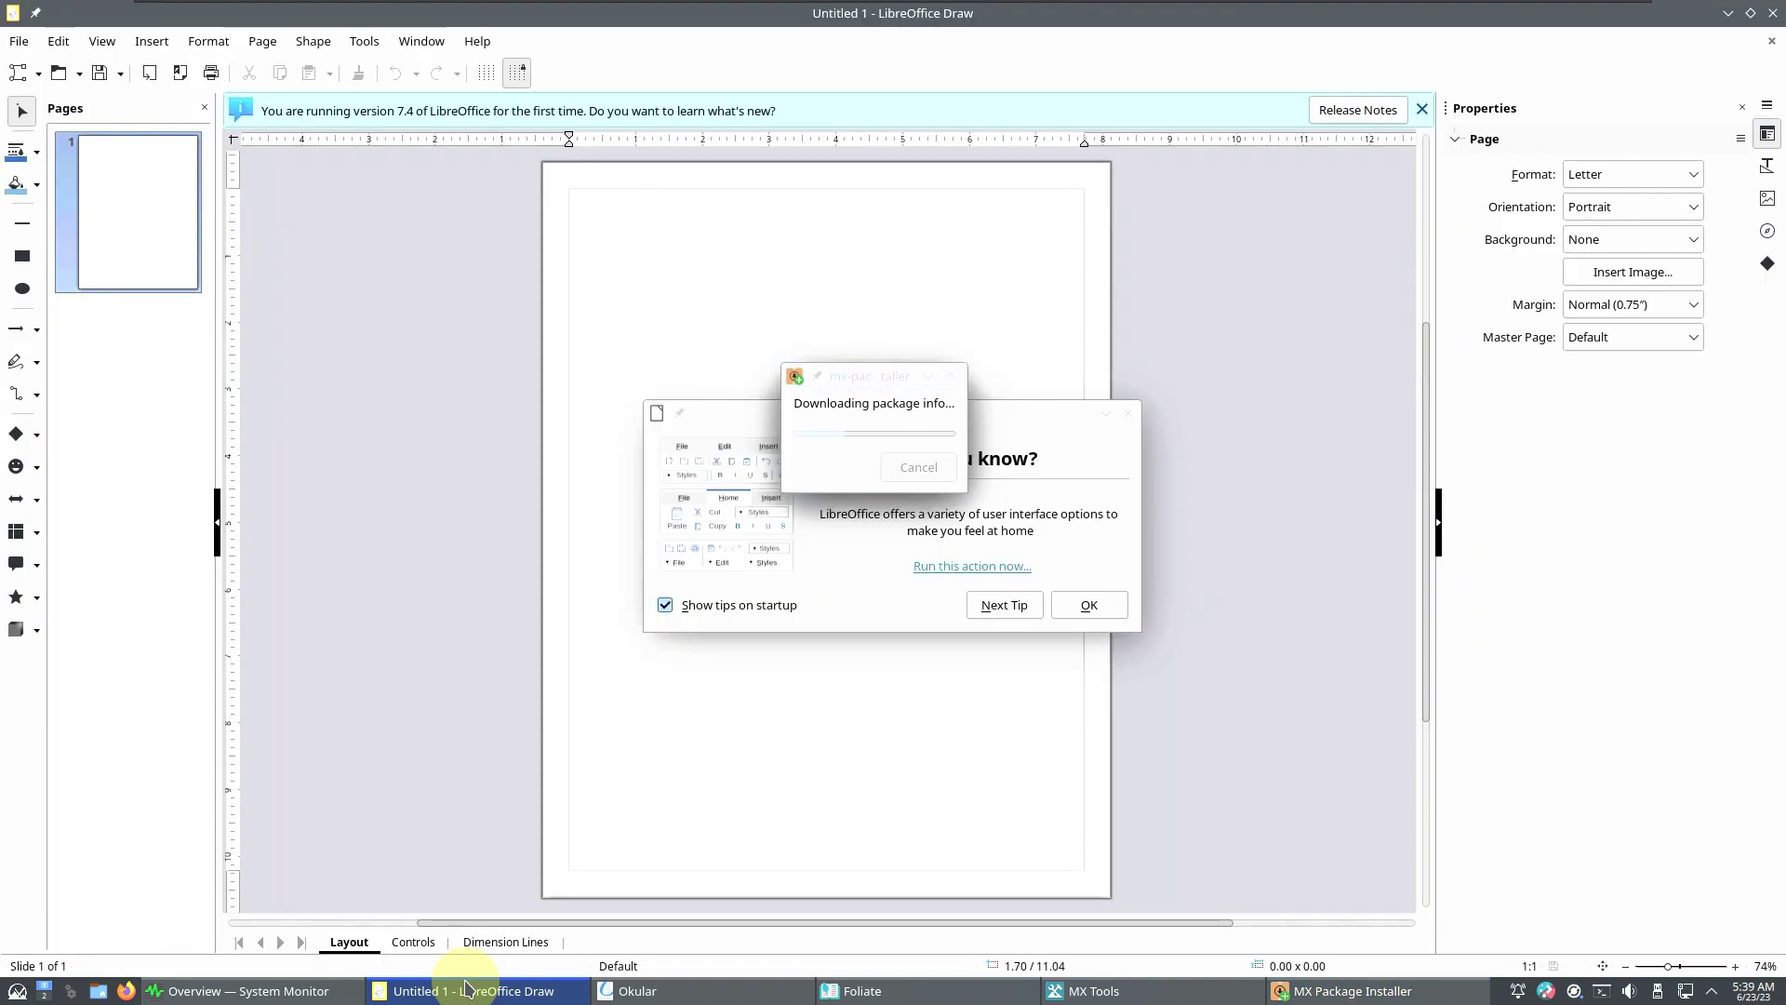
click(477, 41)
click(553, 362)
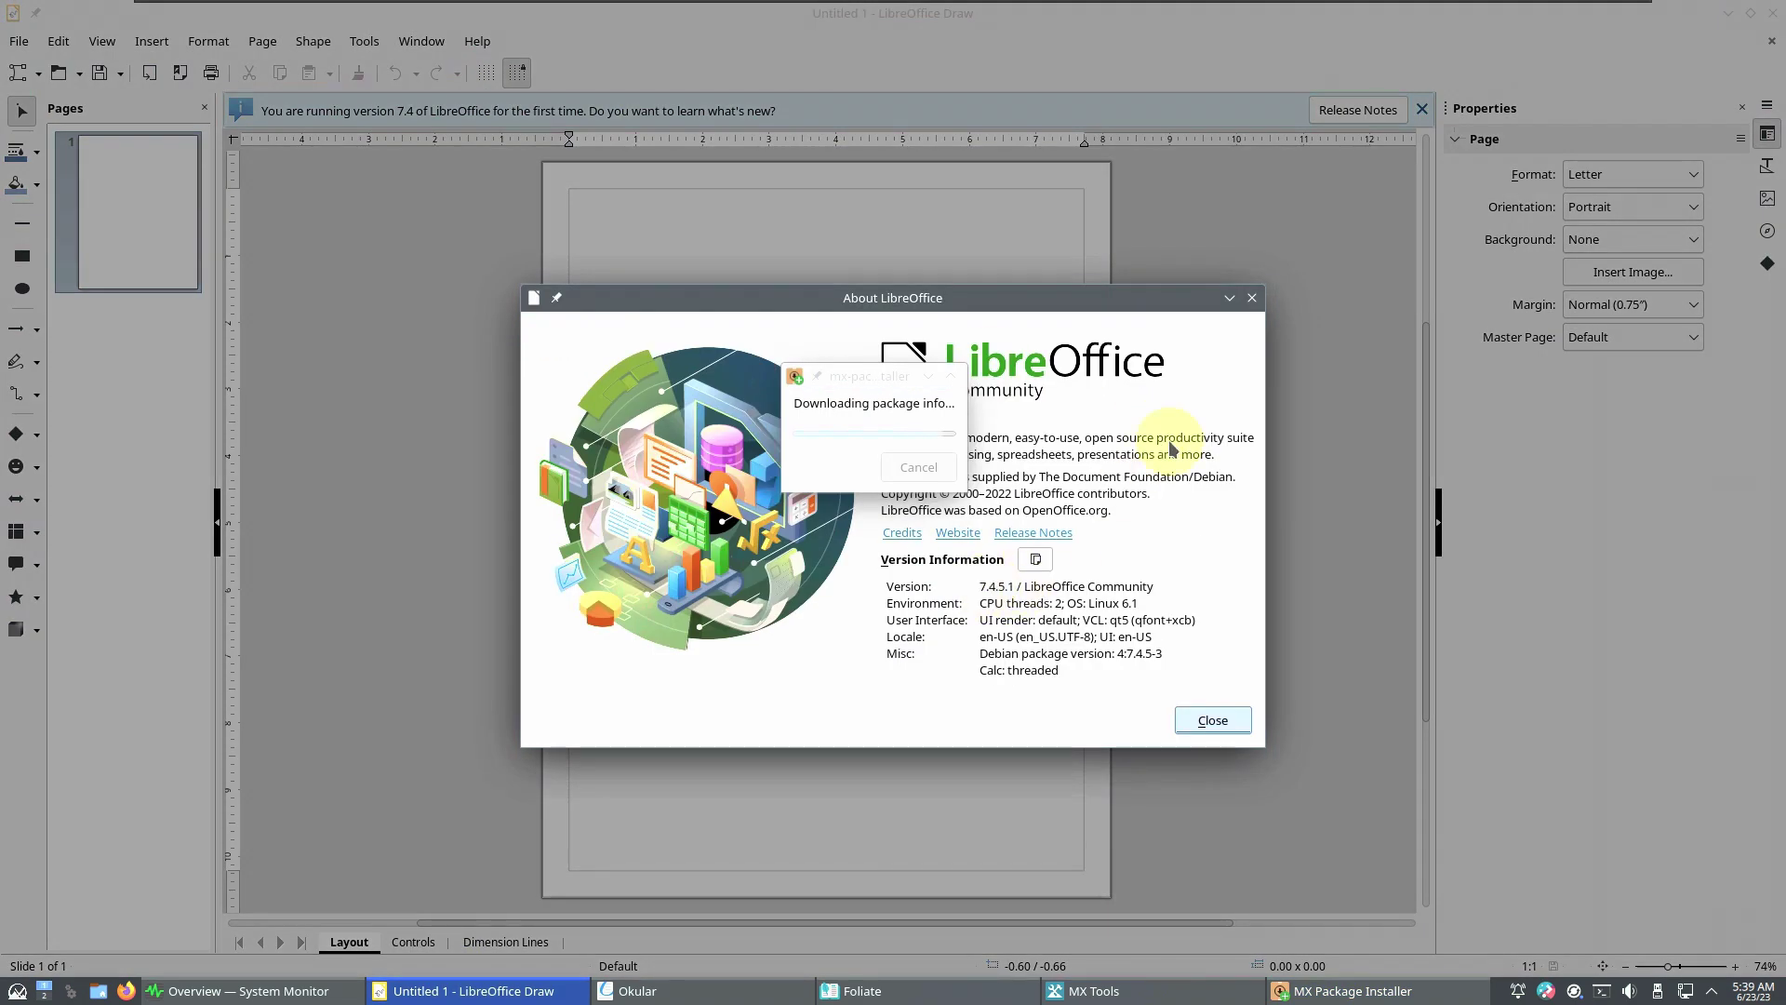
click(1253, 298)
click(1775, 20)
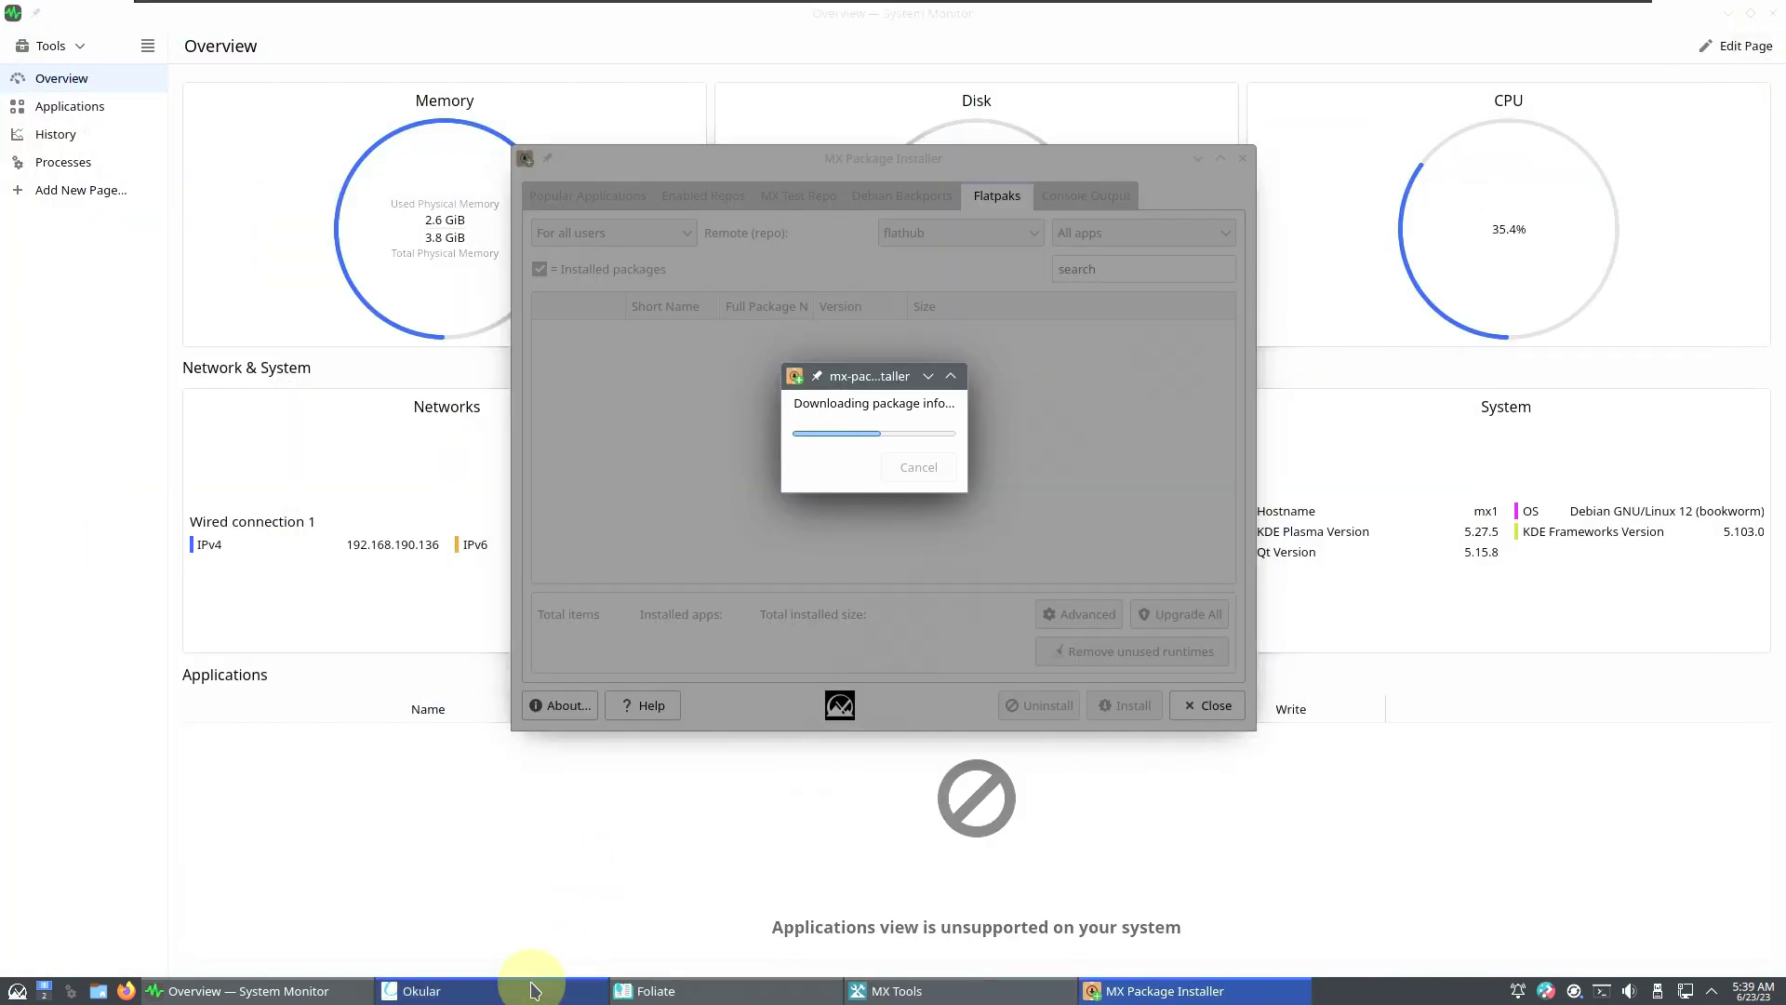
Switch to the Okular document viewer, view its version information, and close the program.
click(530, 989)
click(744, 193)
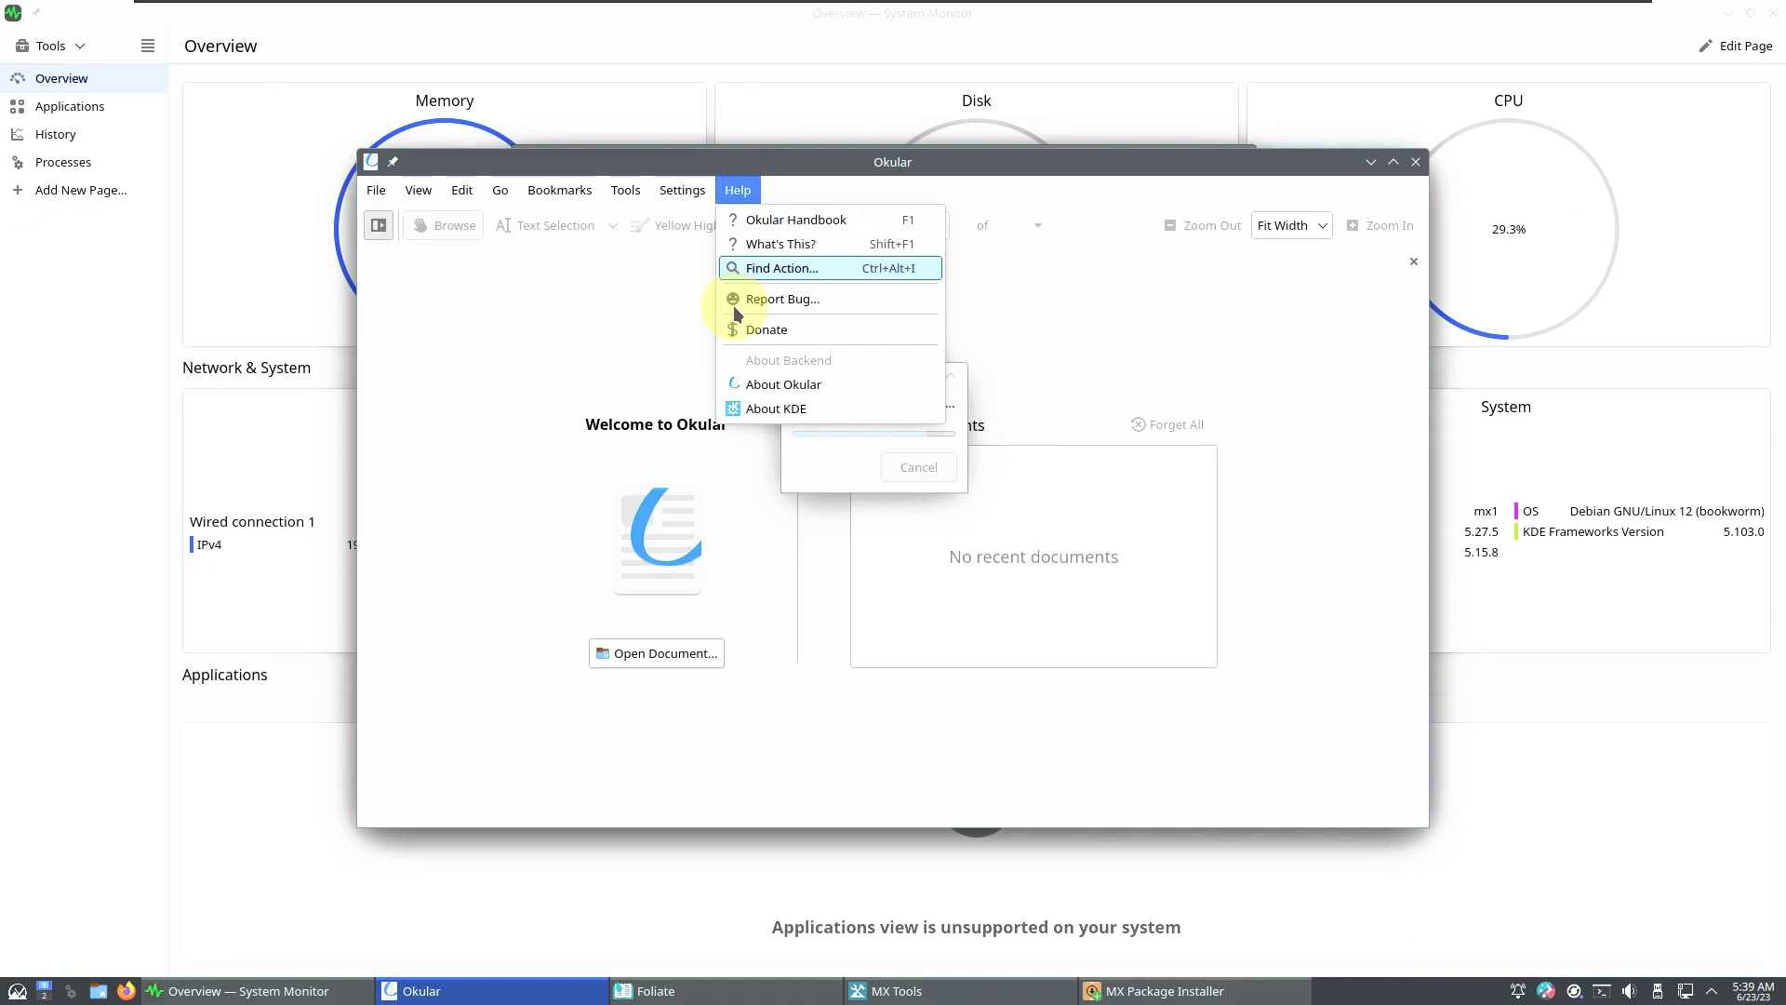
click(735, 387)
drag(844, 289, 536, 289)
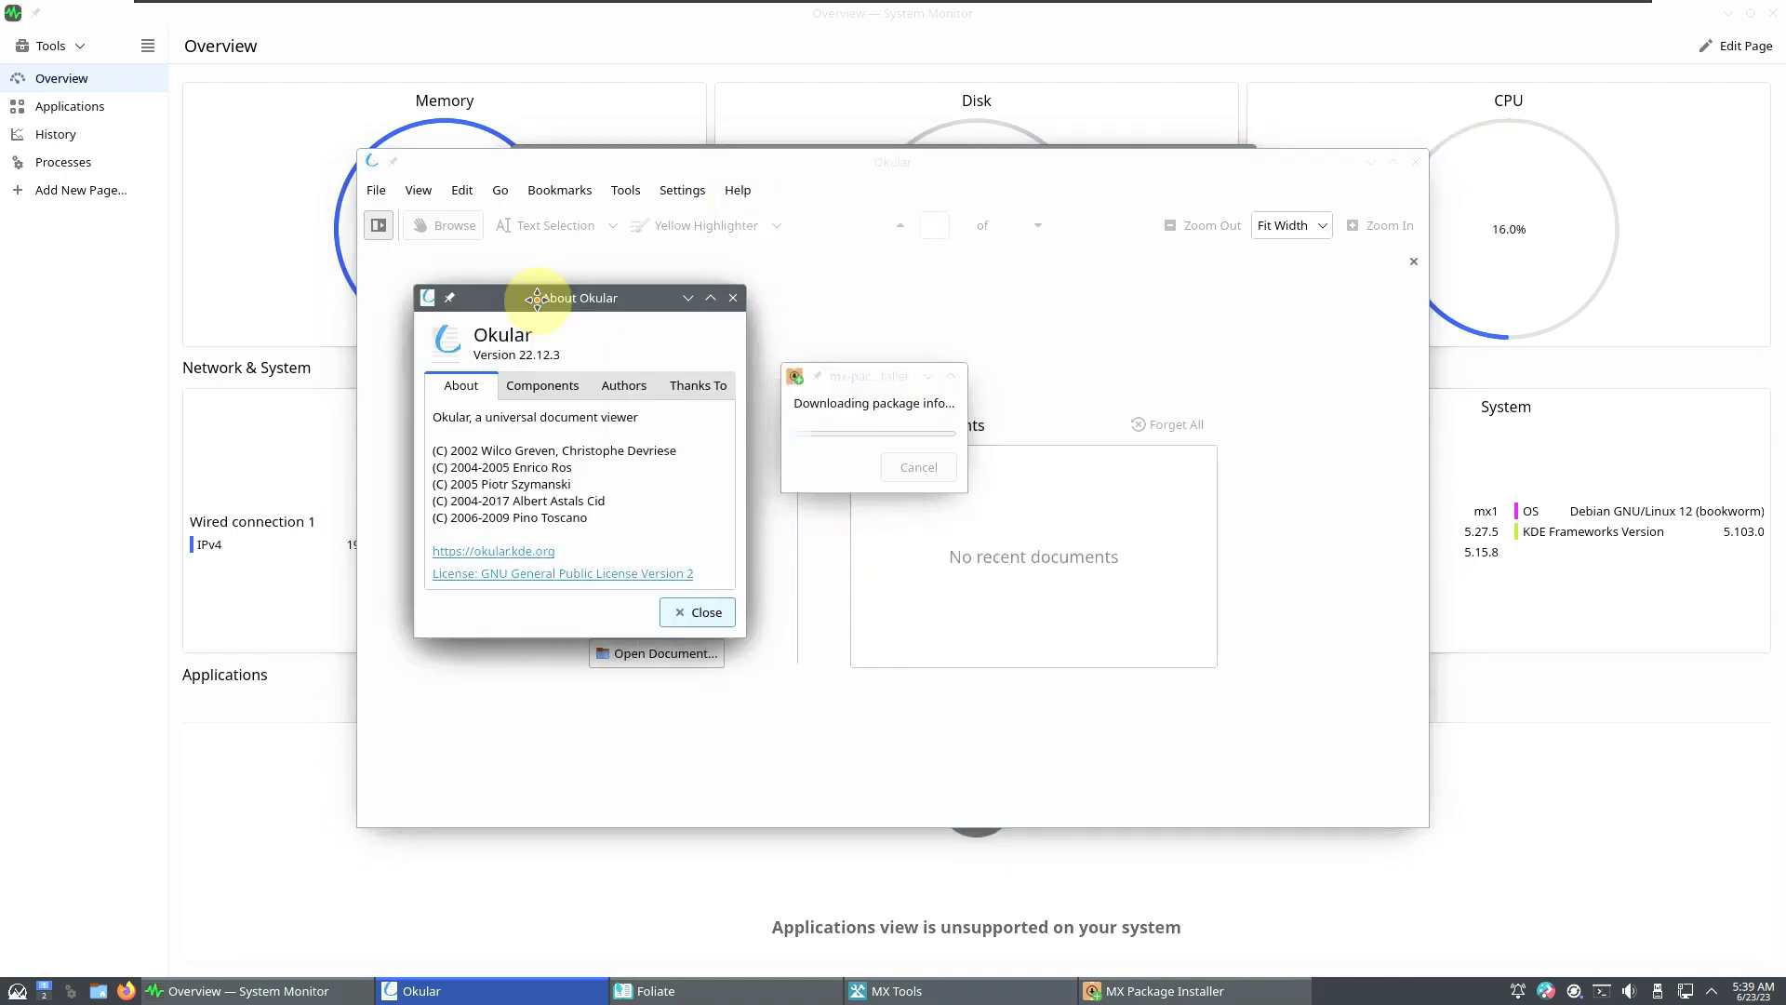
click(730, 288)
click(1415, 164)
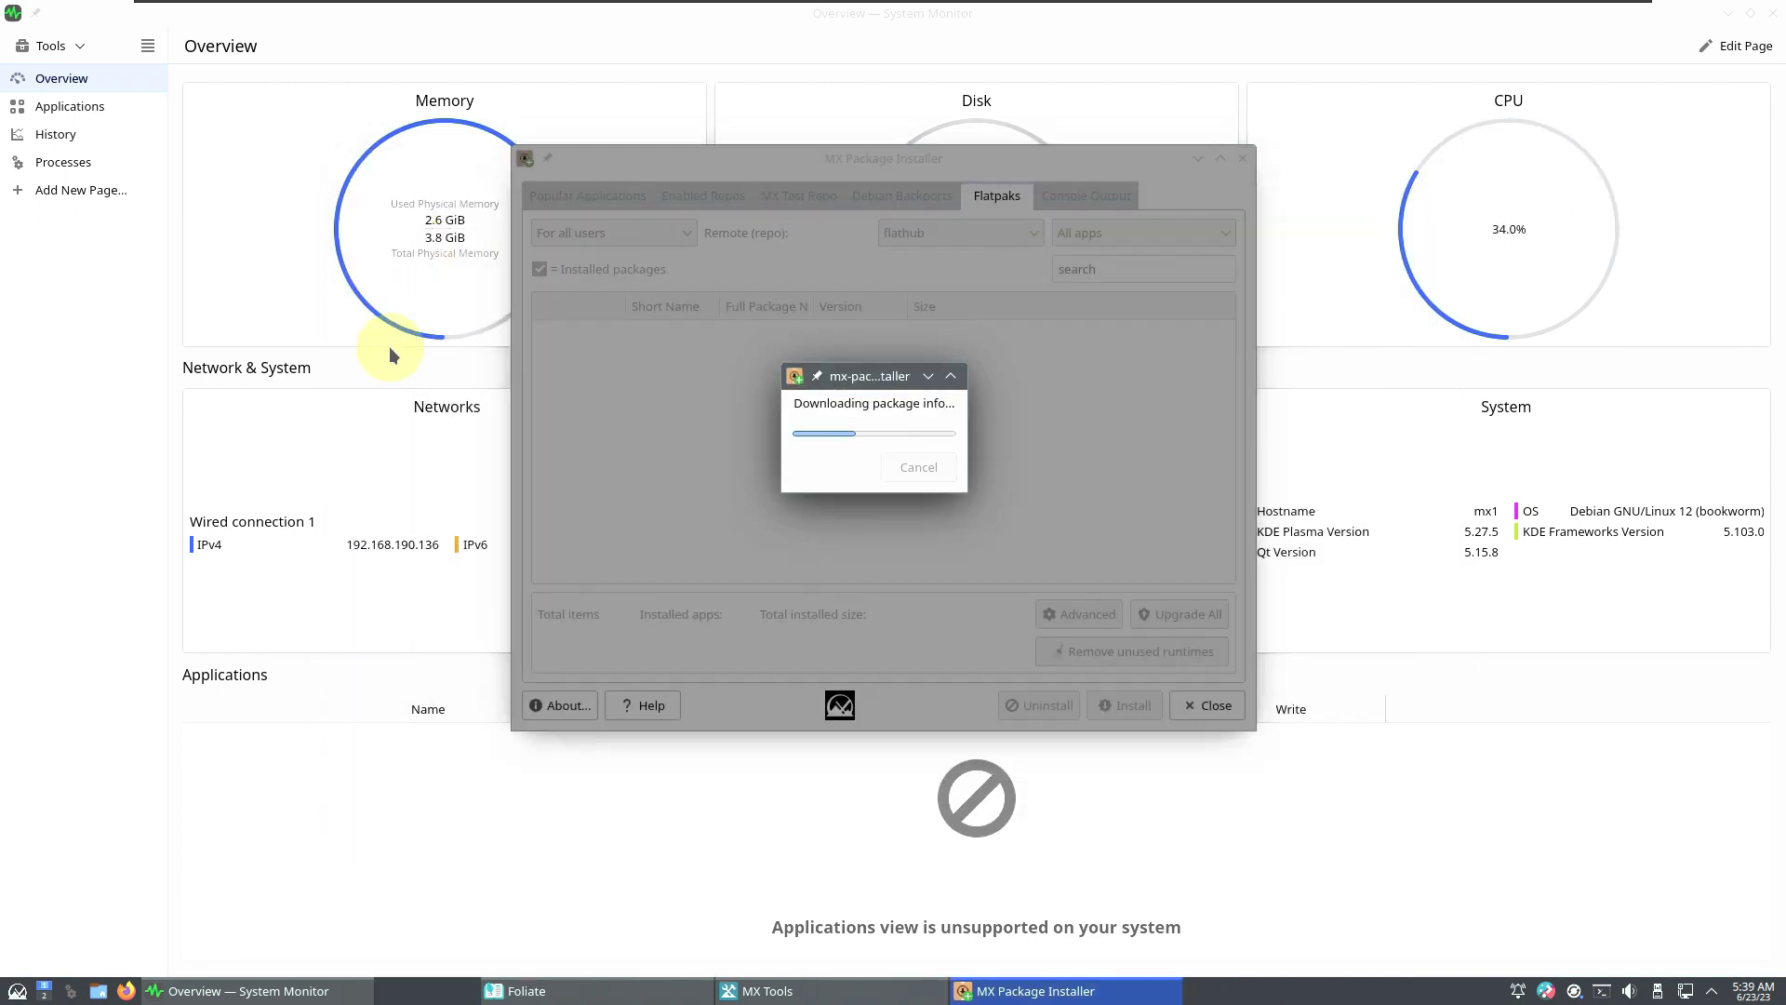
Switch to the Foliate eBook viewer, view its version information, and close the program.
click(500, 992)
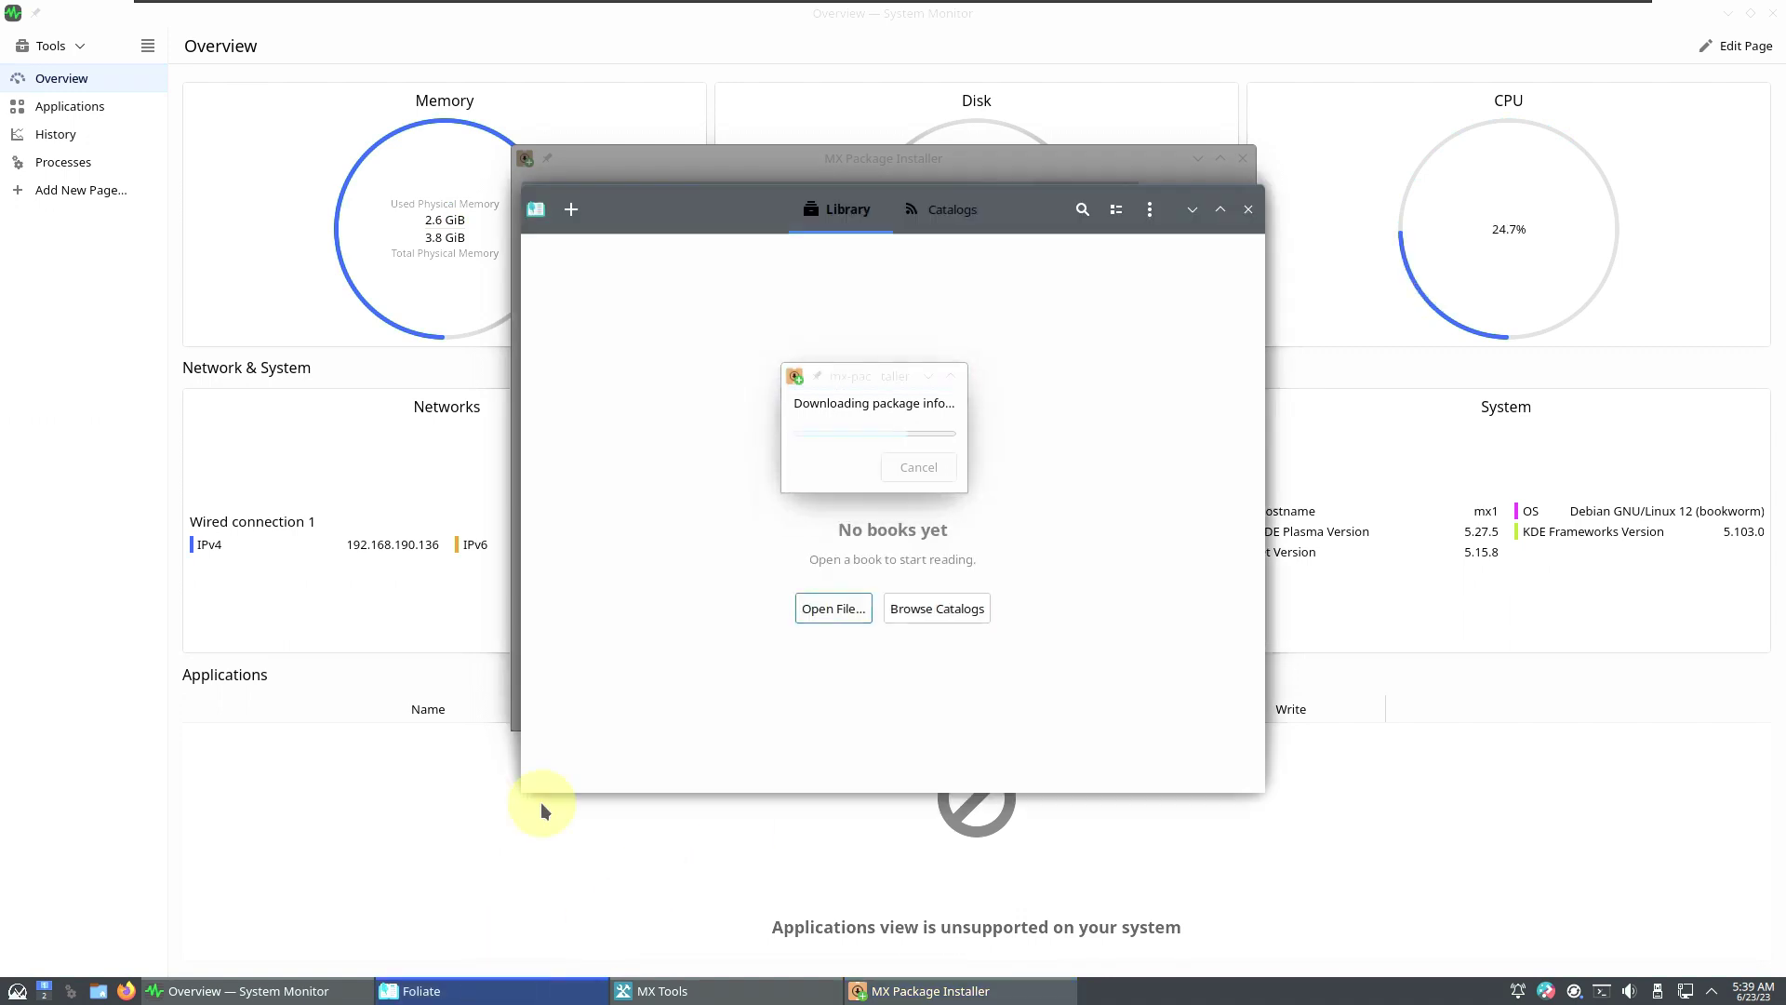
click(1150, 210)
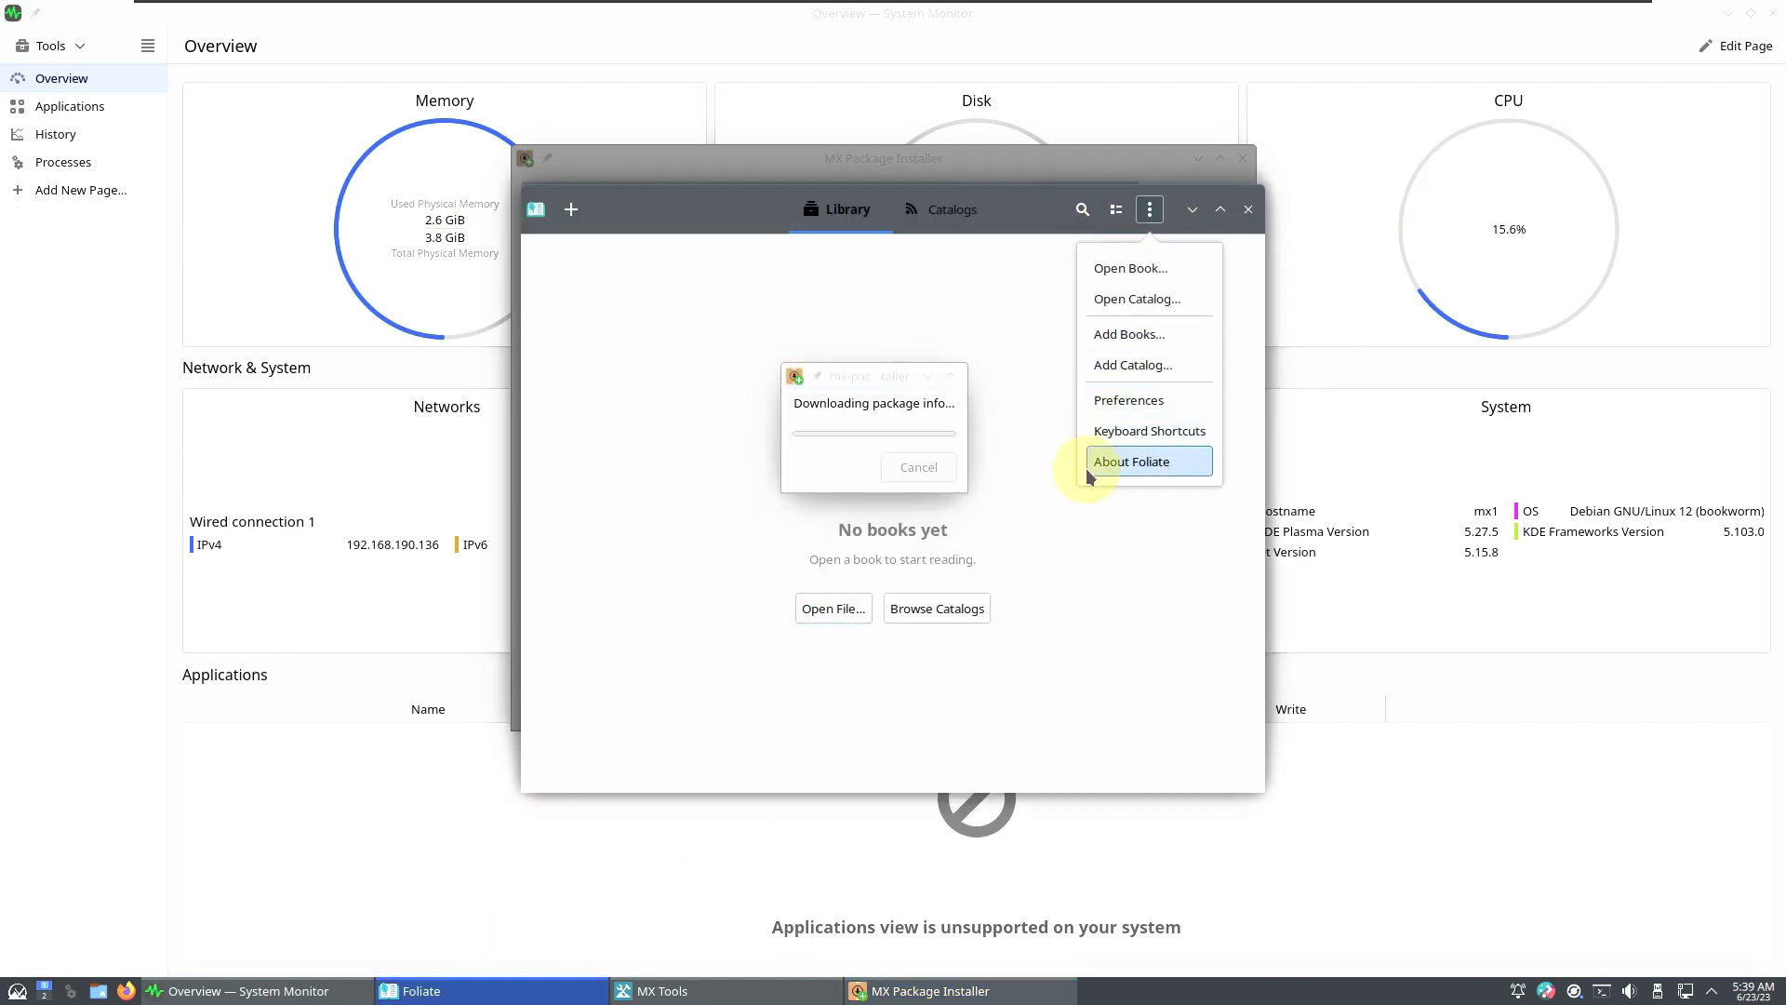
click(1140, 460)
drag(1000, 349, 1304, 352)
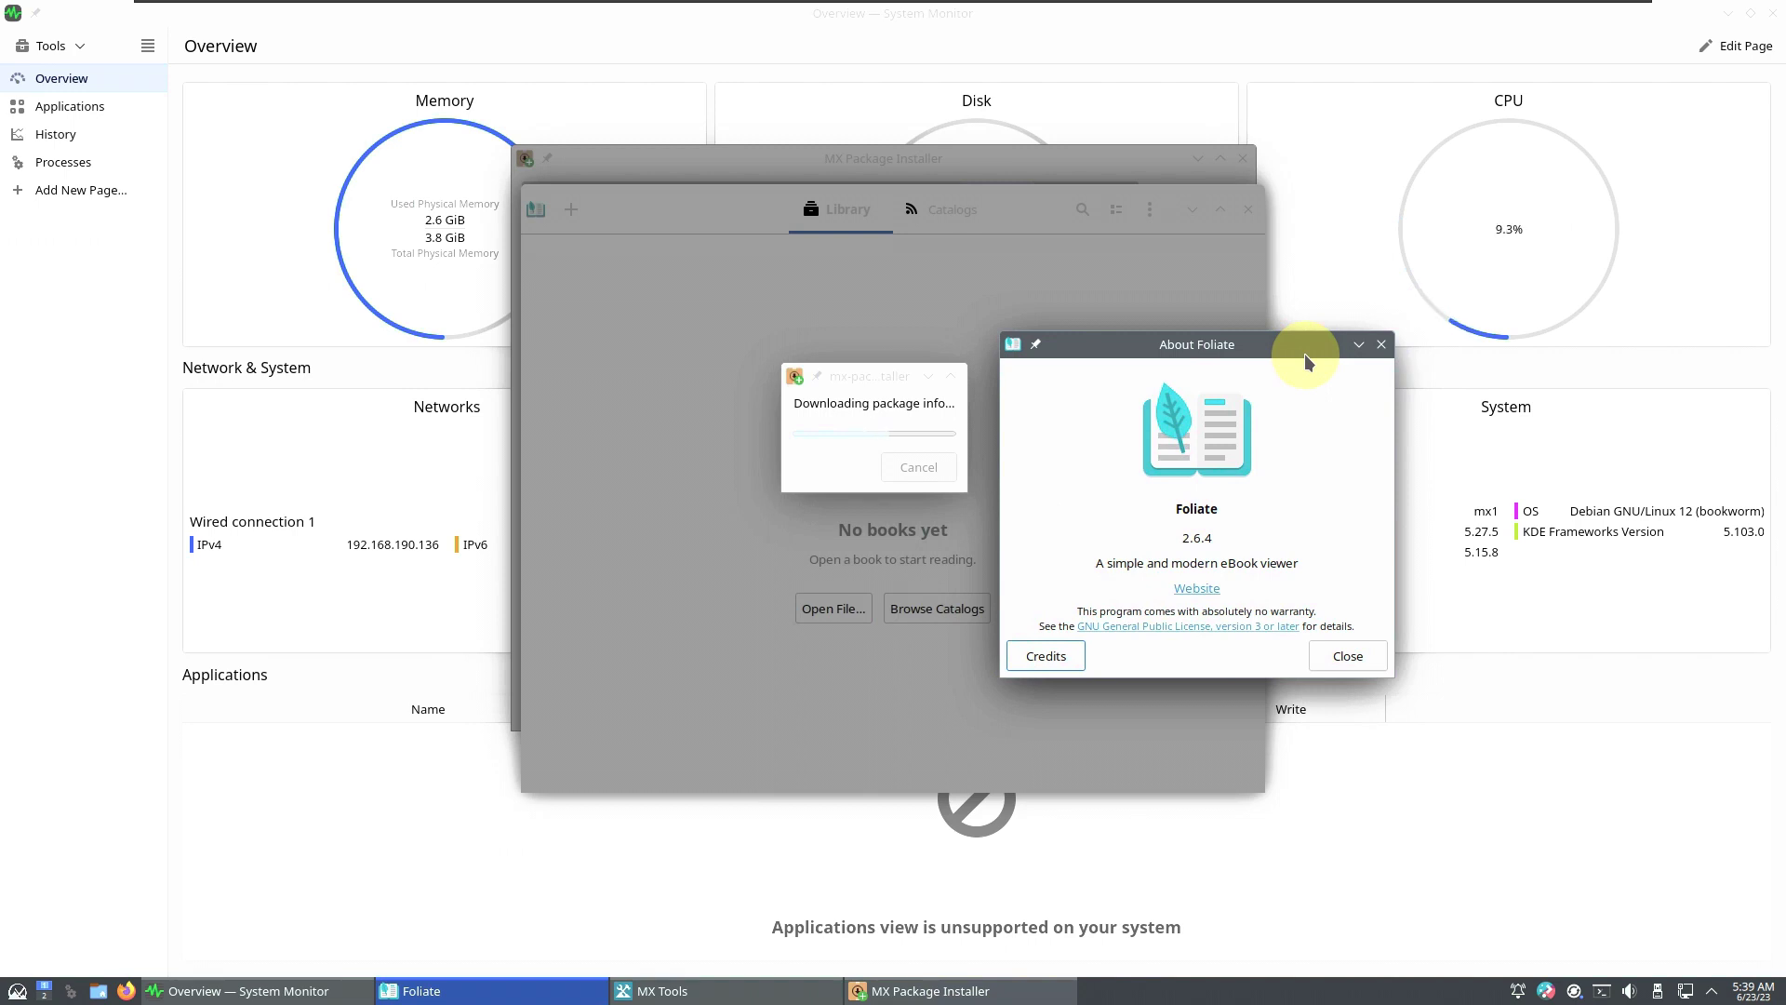
click(1382, 345)
click(1247, 208)
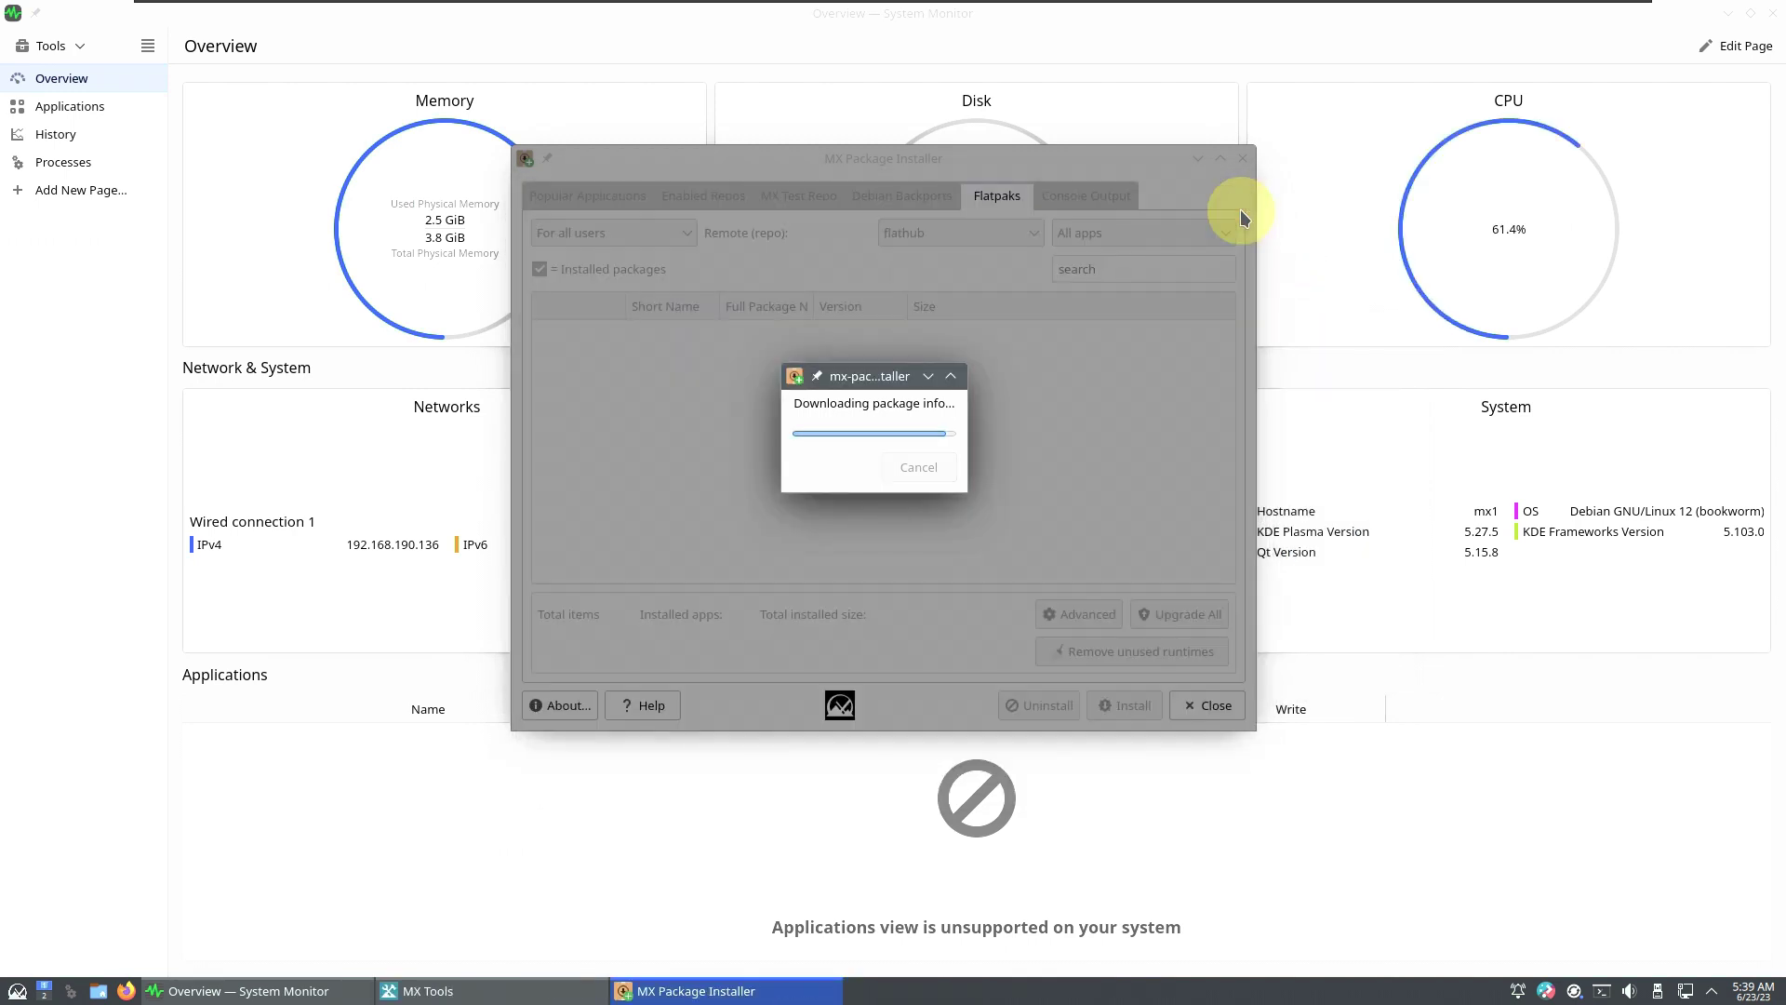
Switch to MX Tools, look through the whole list of available tools, and close the program.
click(578, 992)
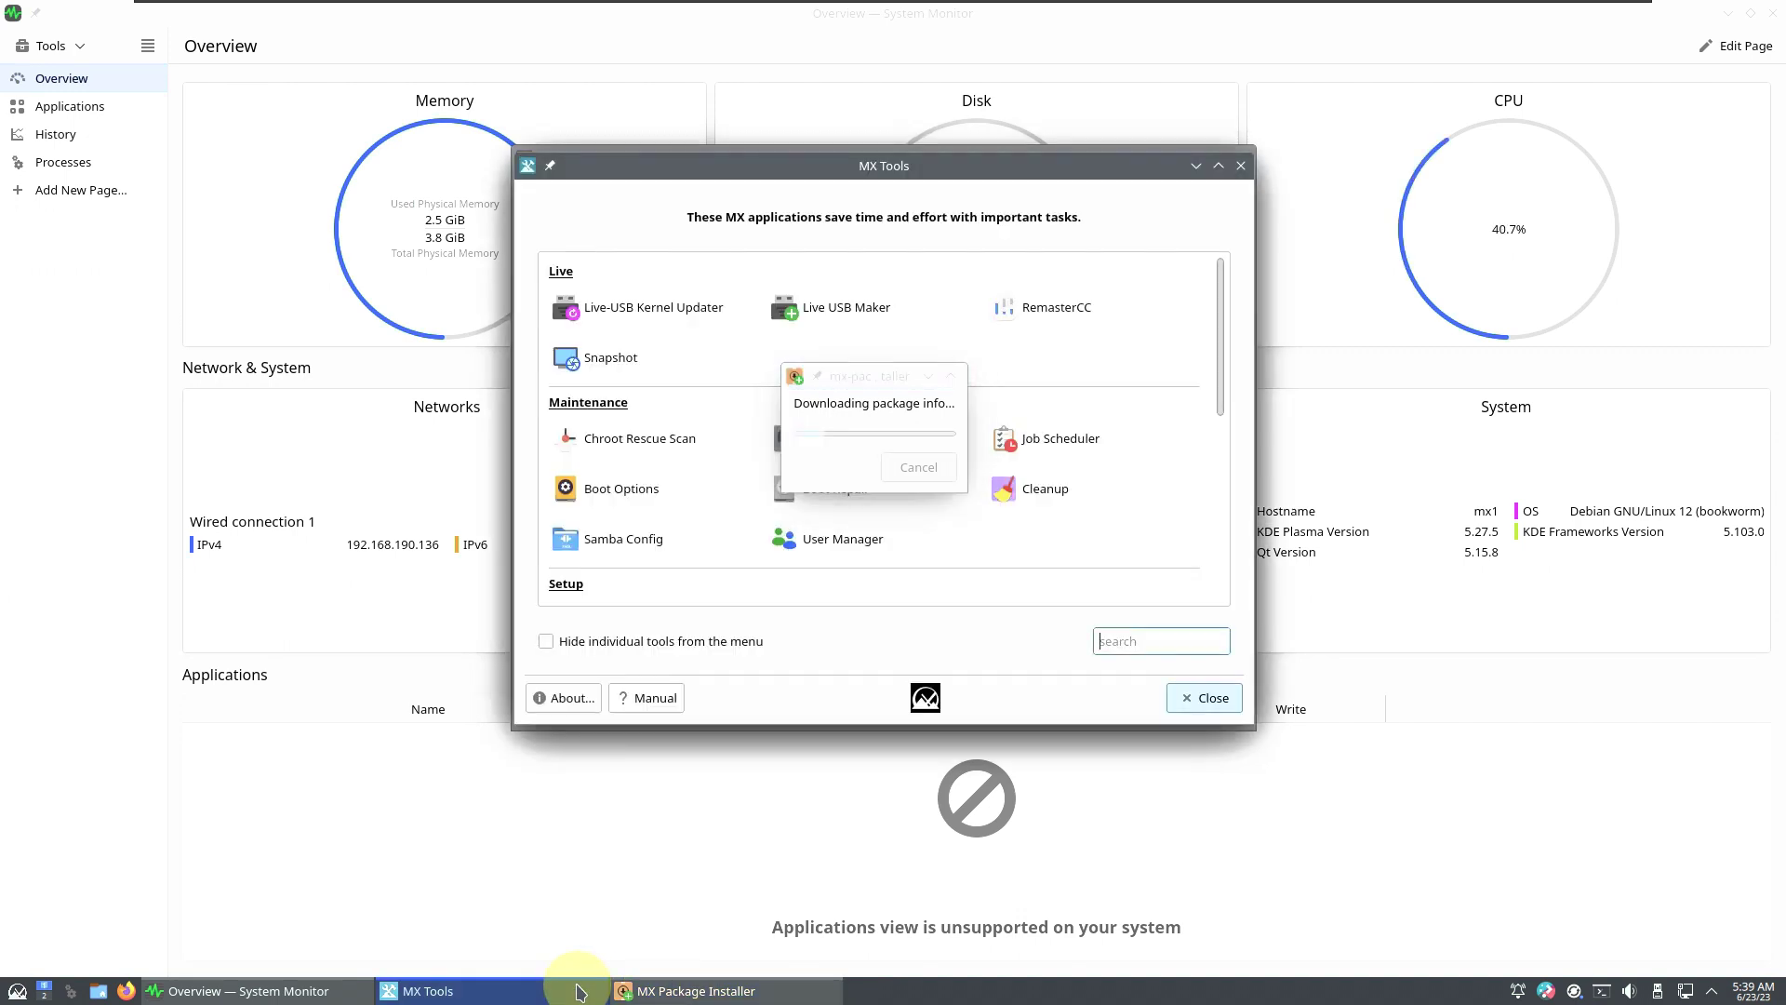
drag(843, 192, 1203, 185)
scroll(1188, 513, down, 5)
scroll(1188, 513, down, 3)
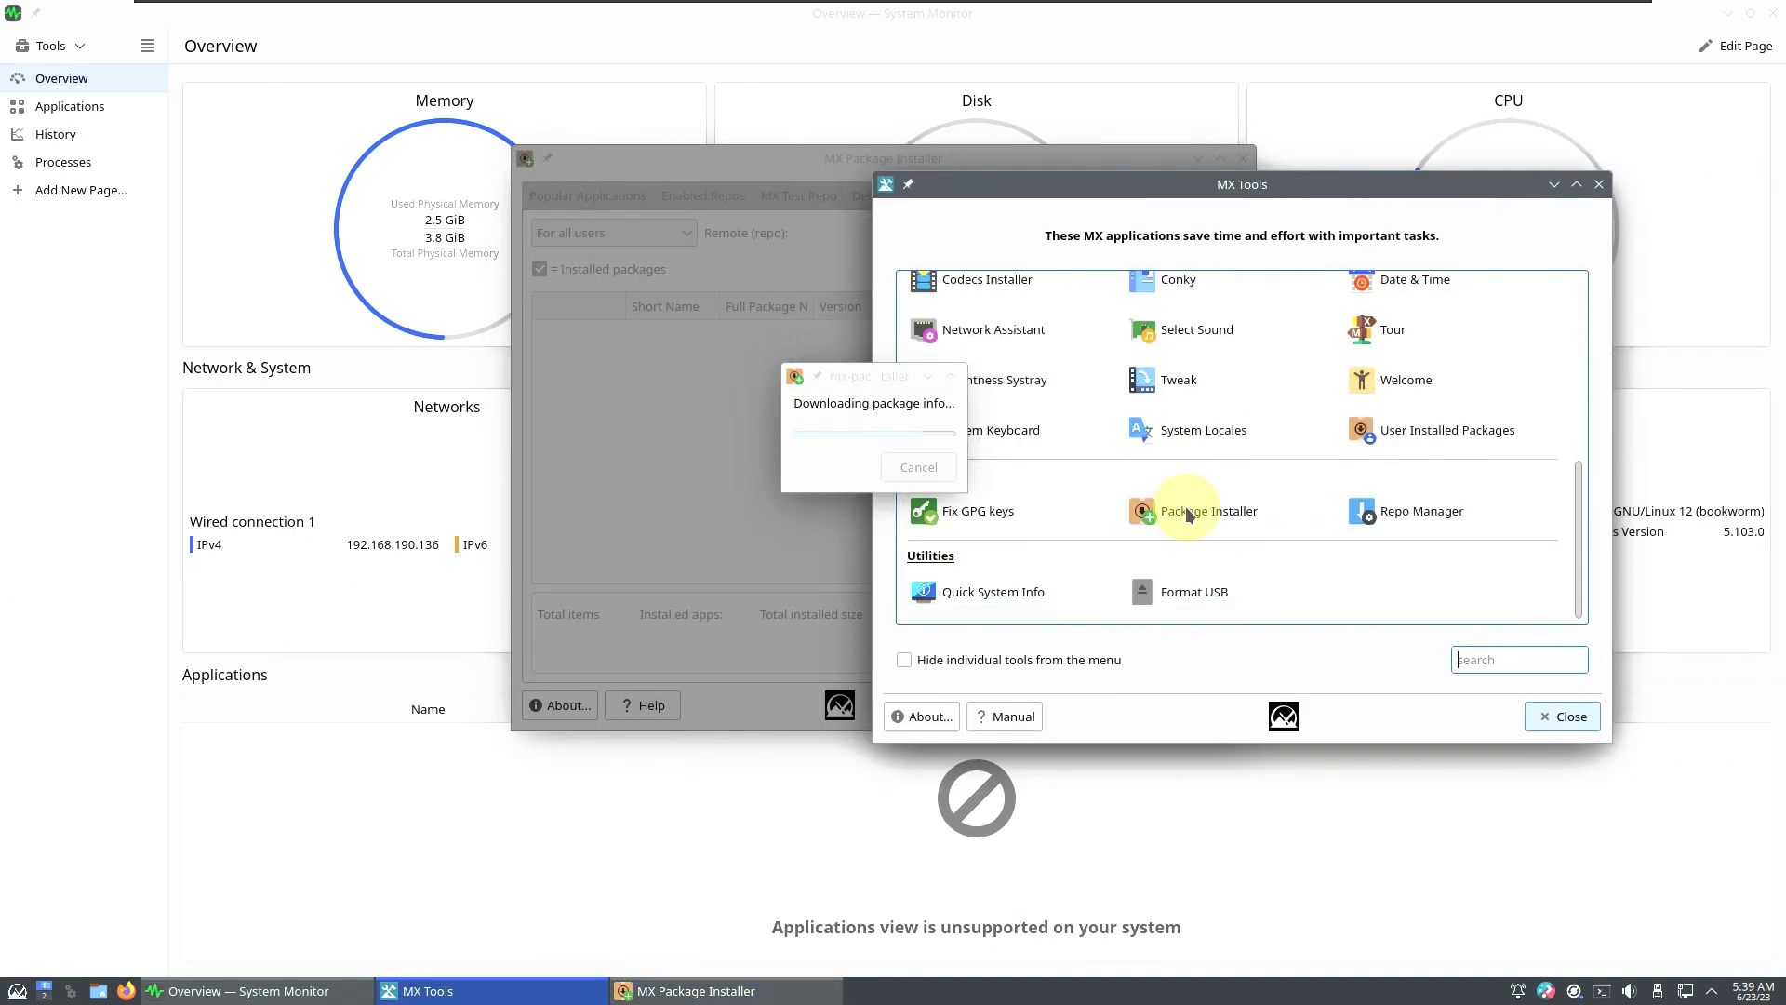
scroll(1188, 513, up, 8)
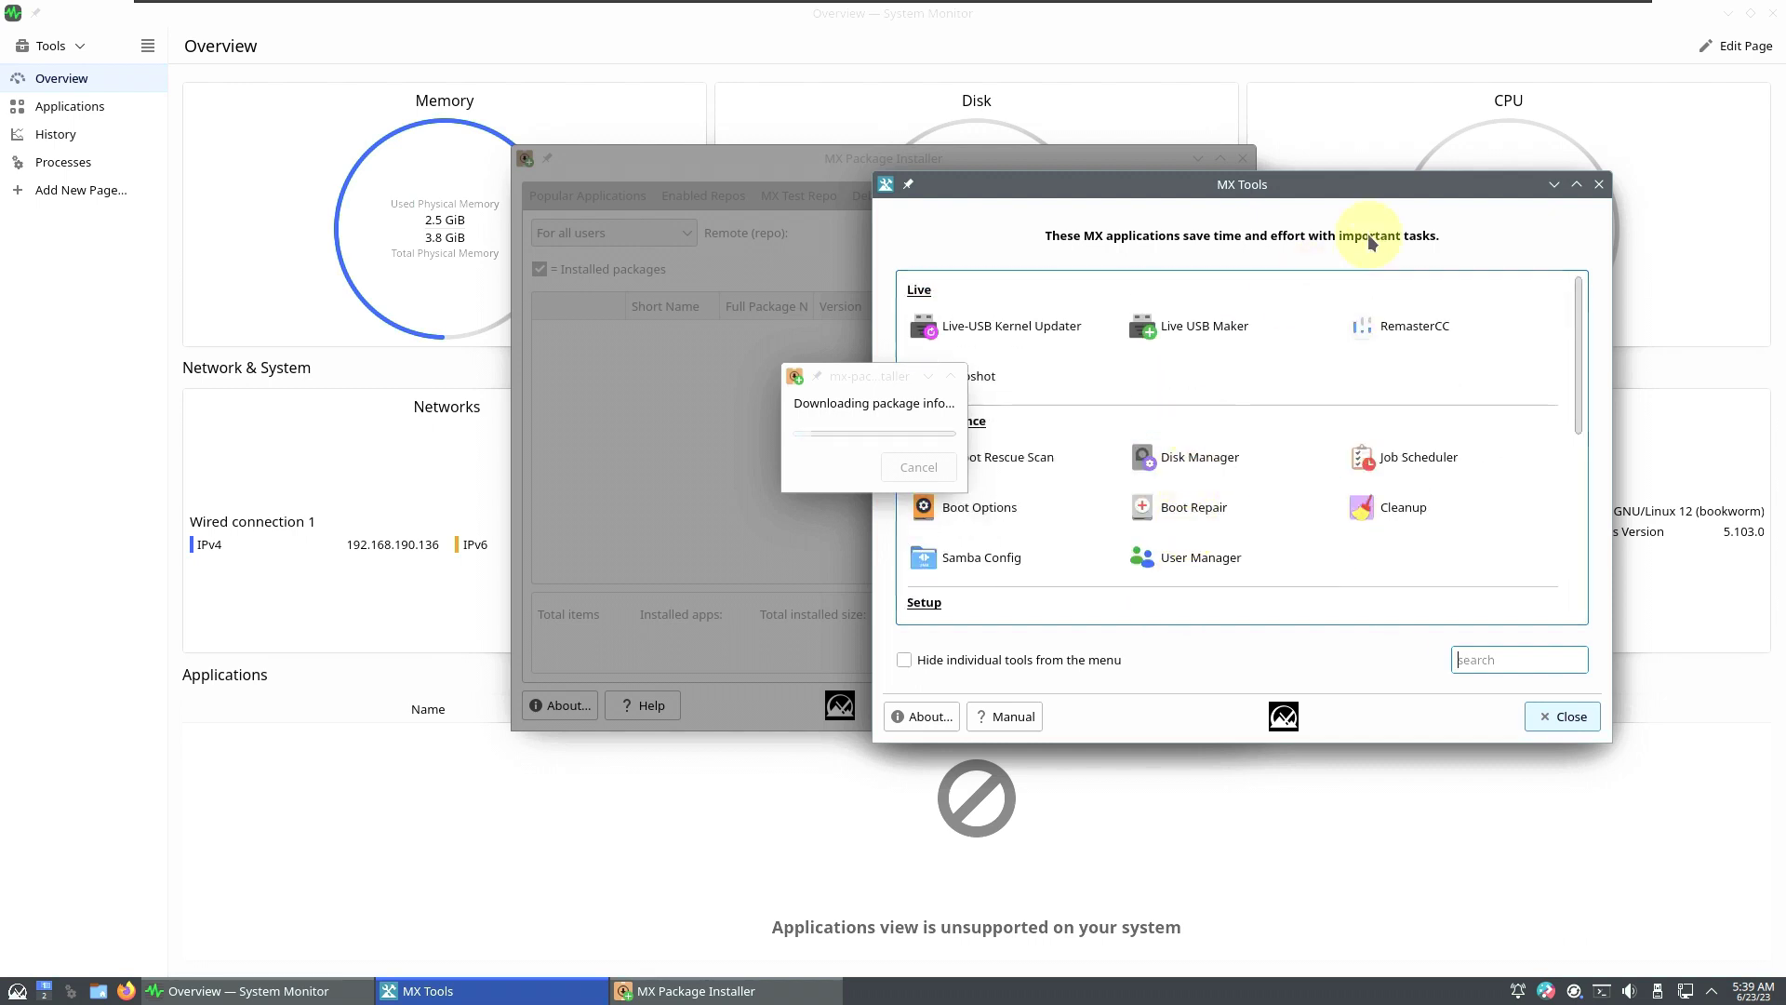
click(1599, 185)
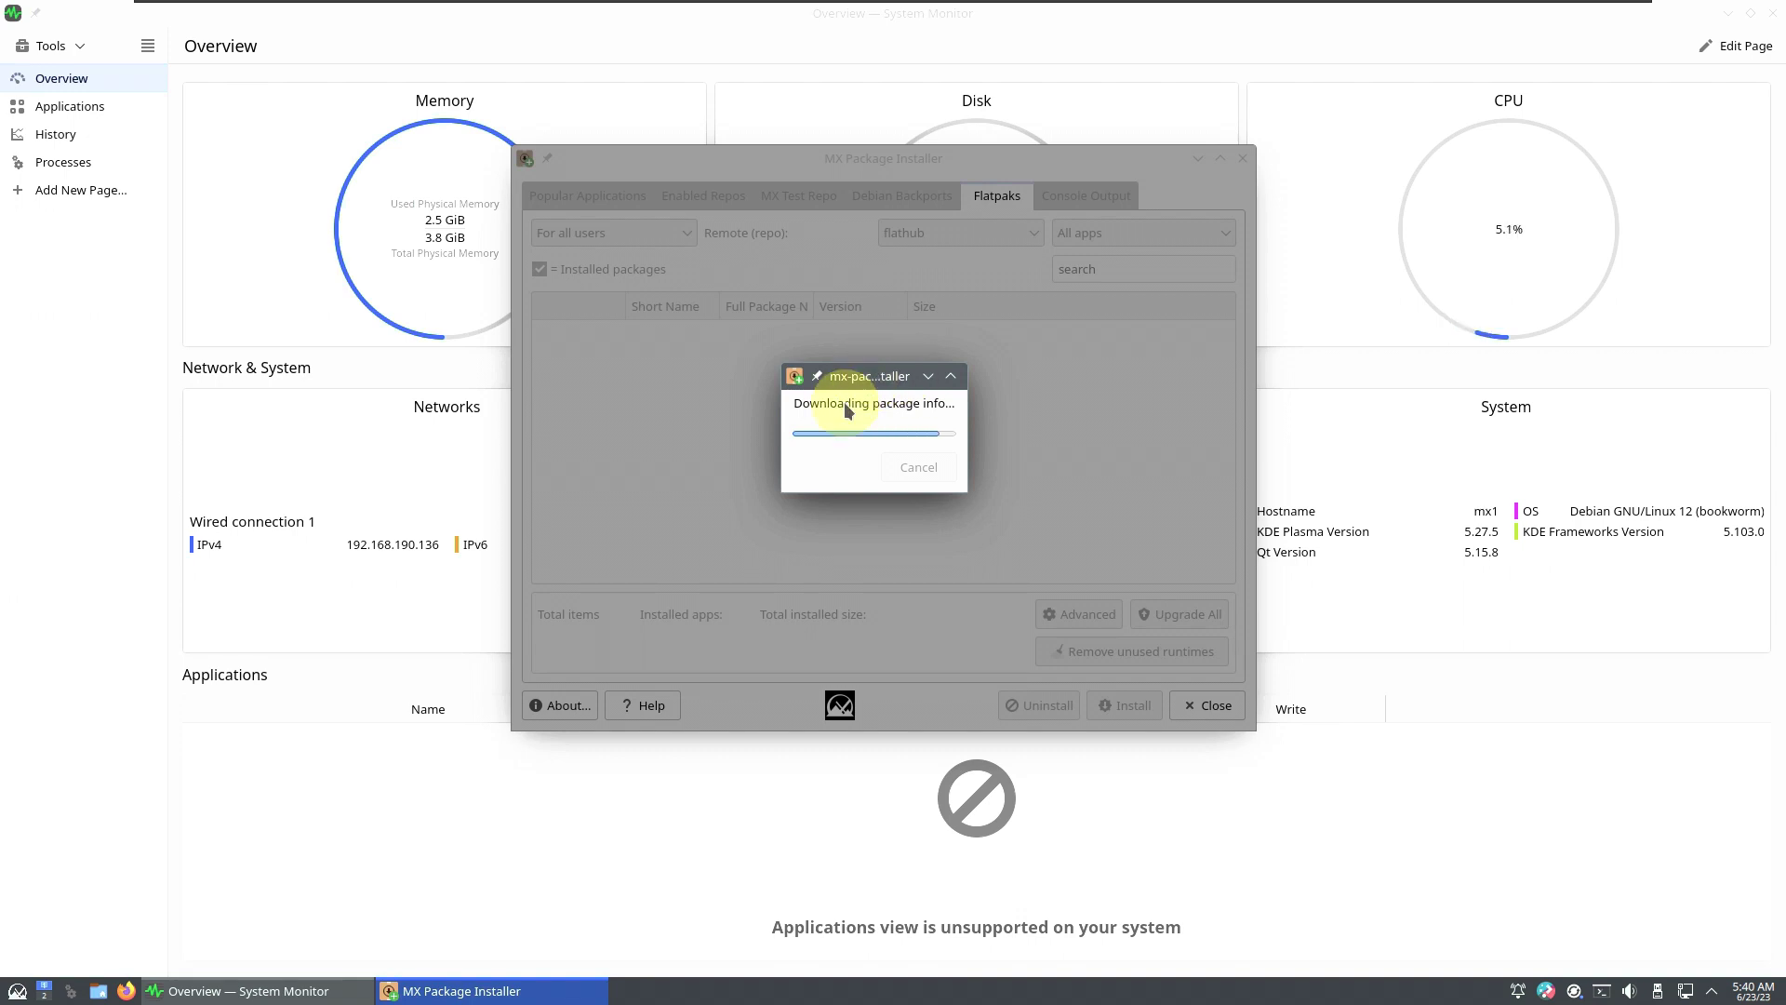
right_click(524, 991)
click(518, 960)
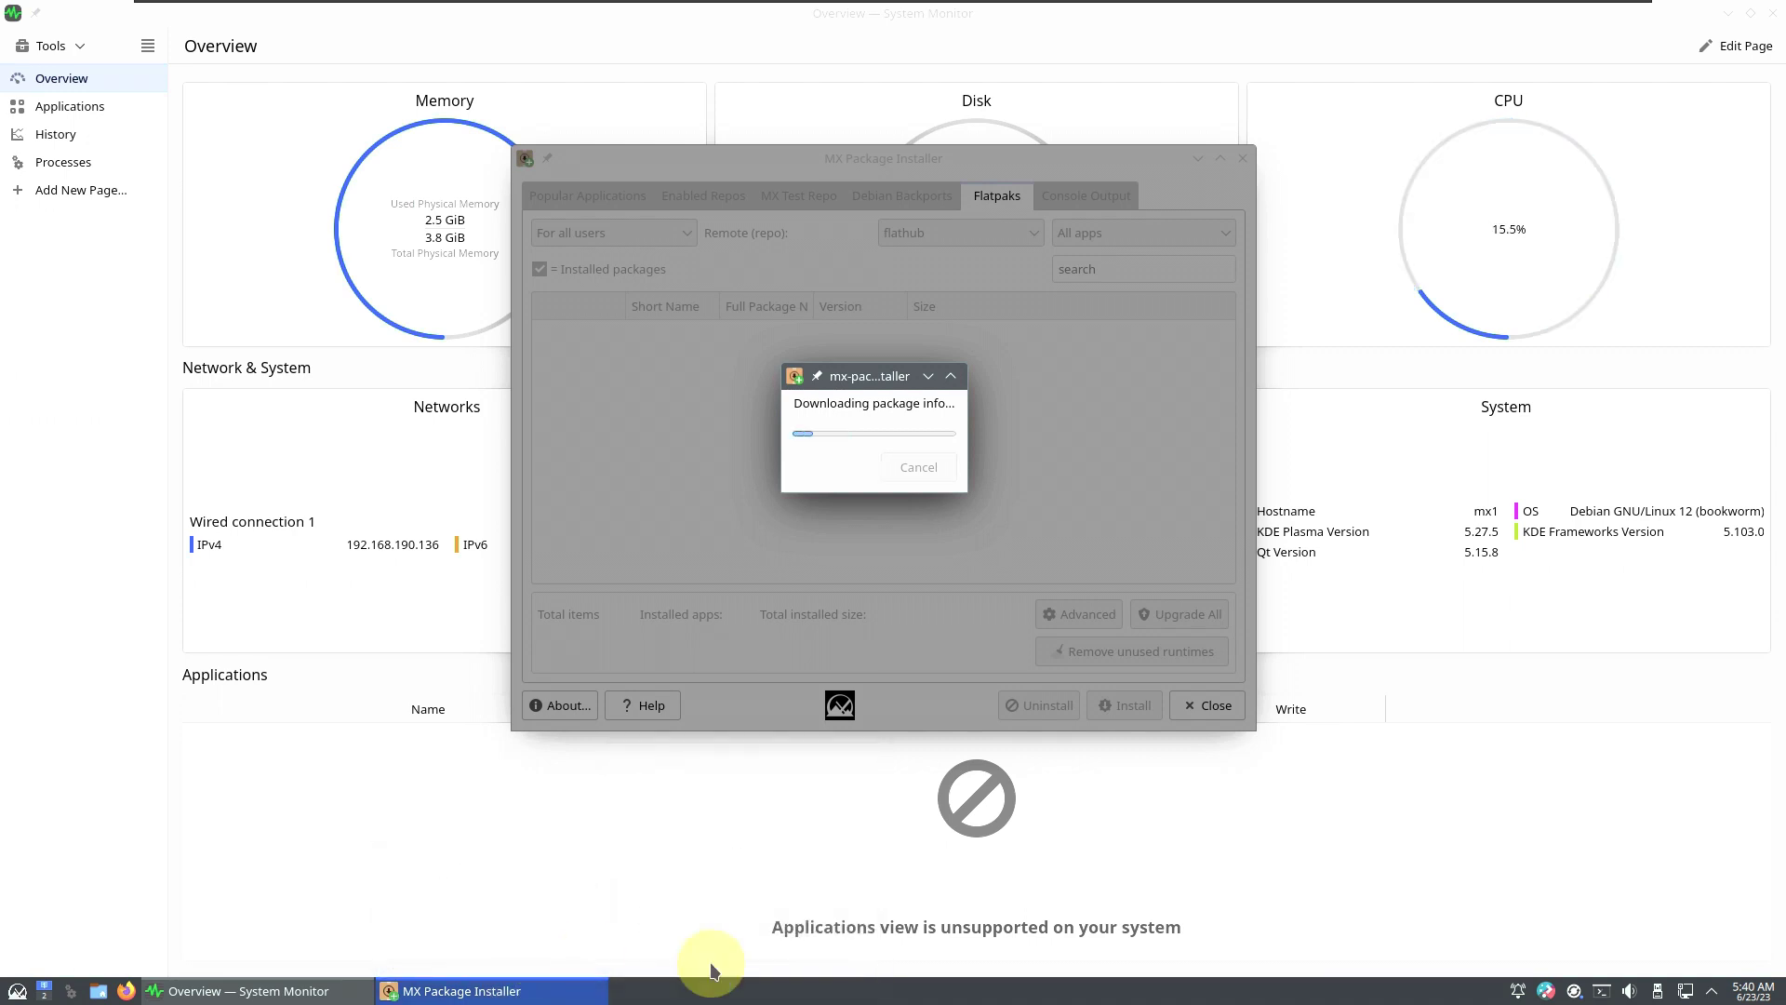
right_click(698, 994)
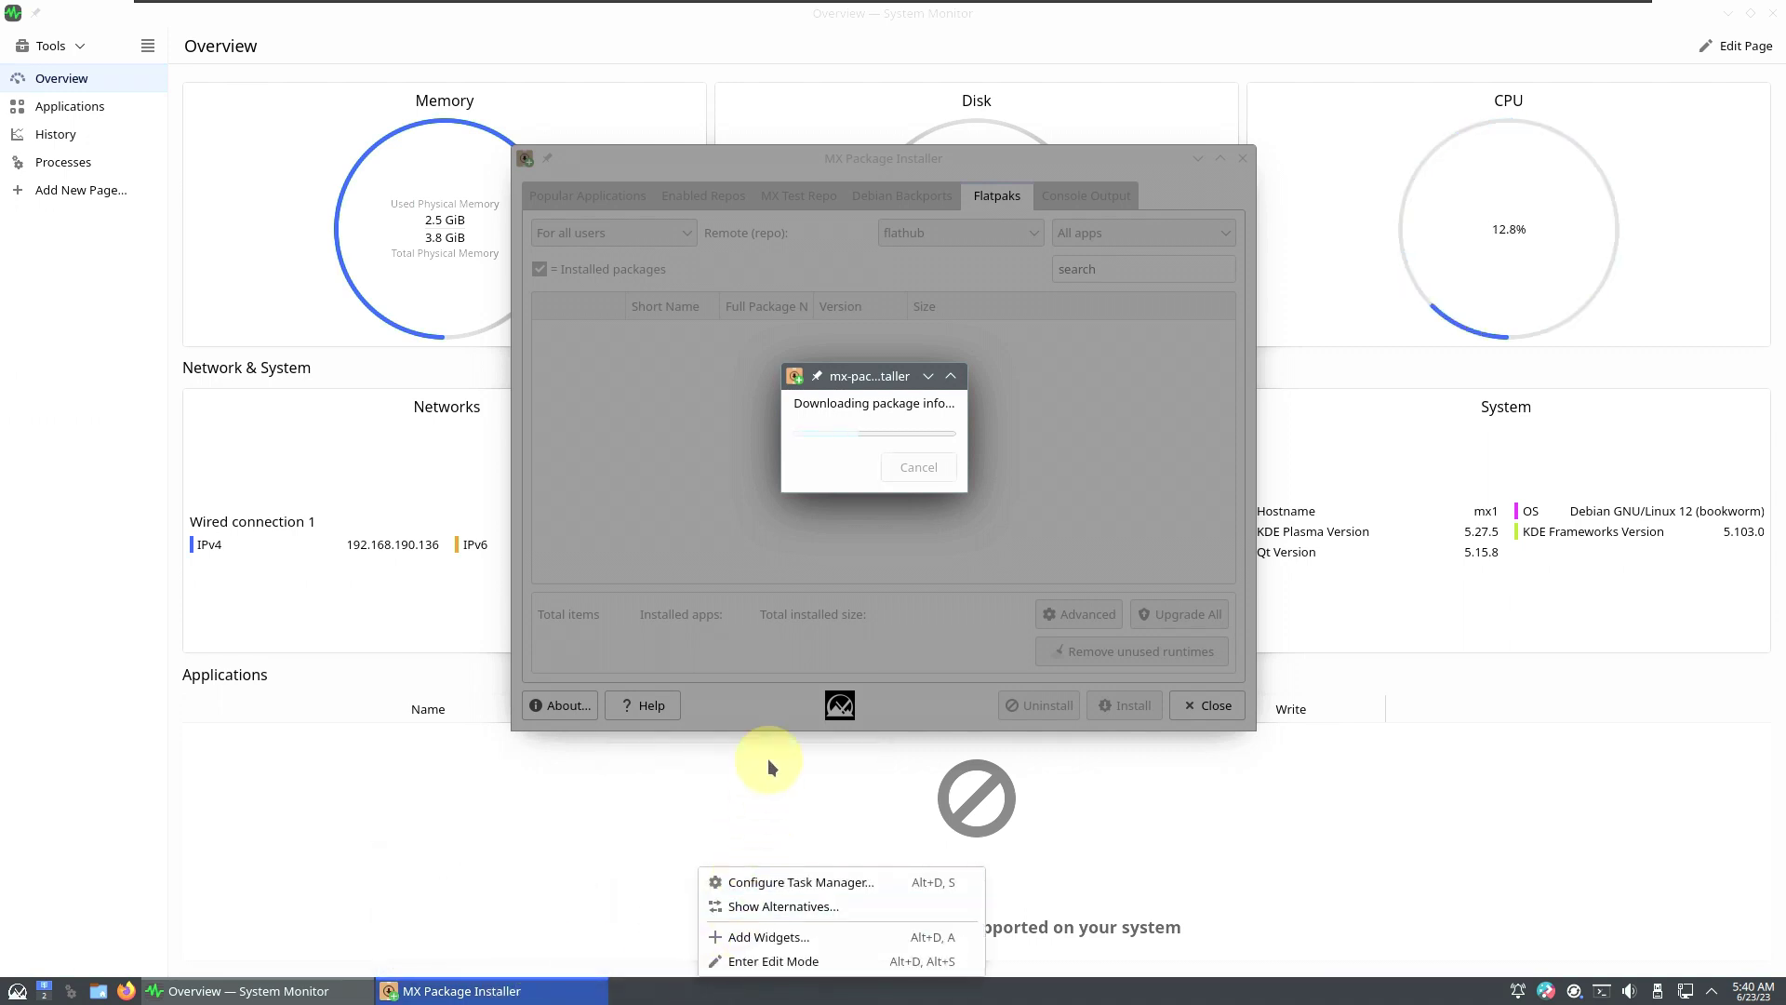
click(140, 491)
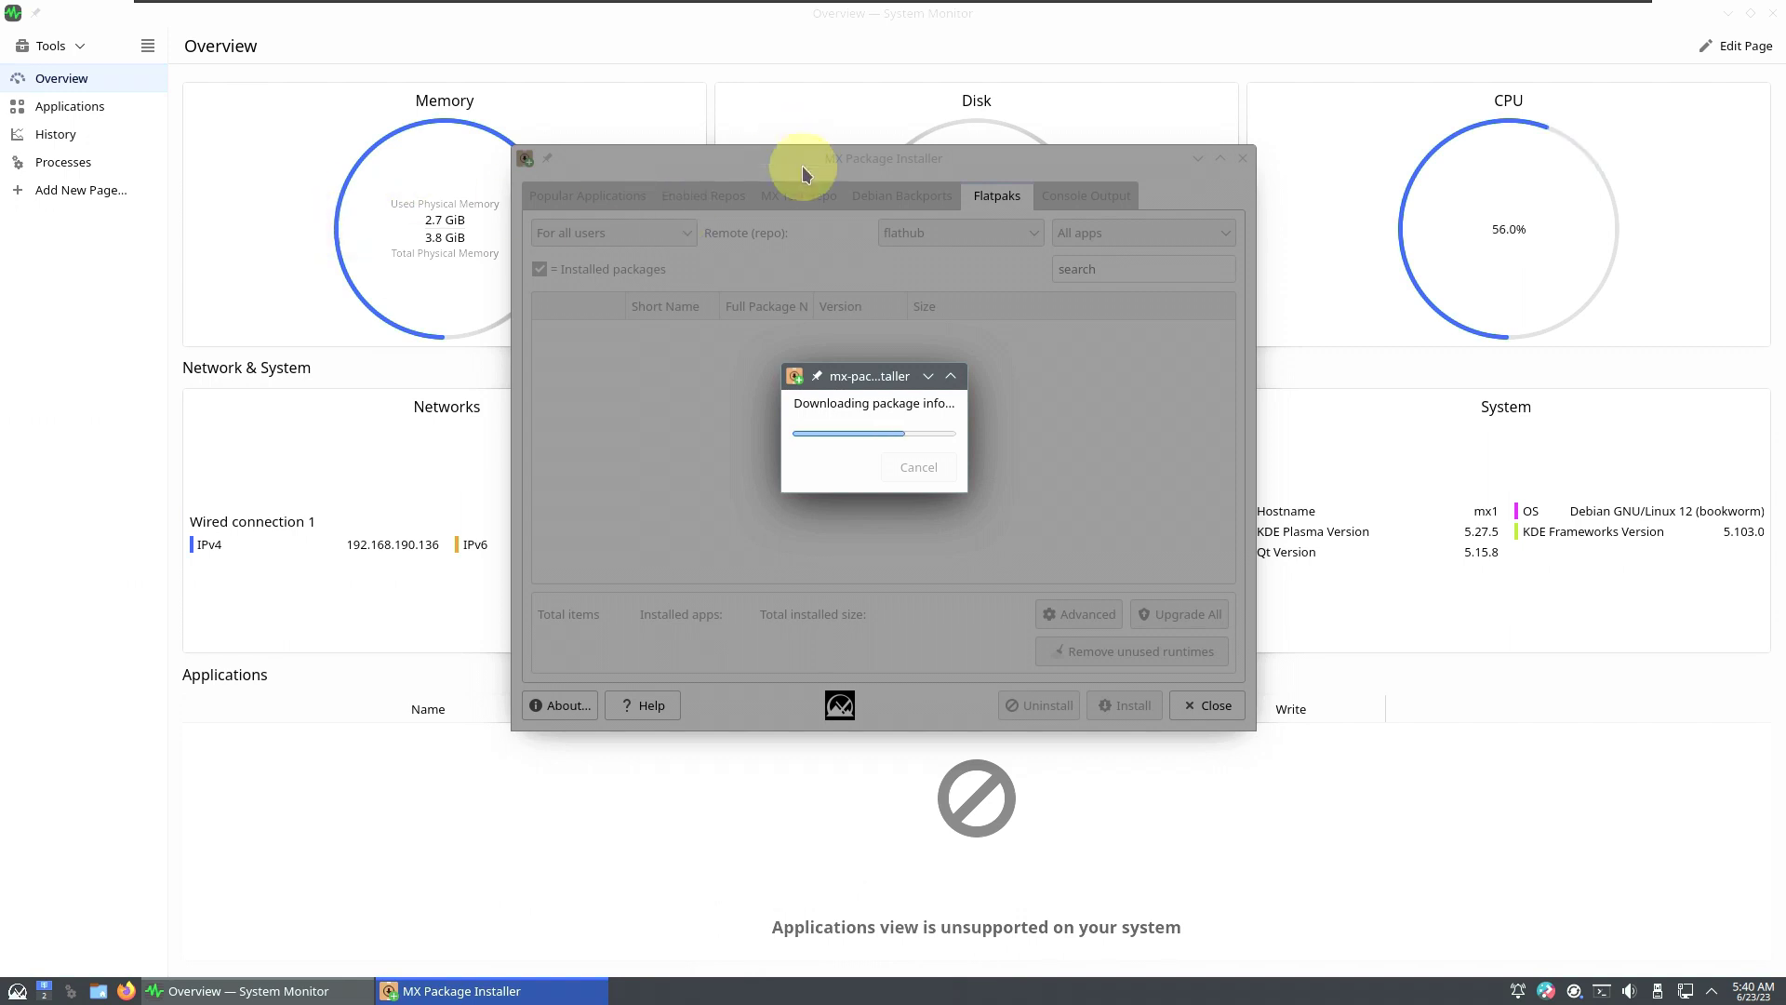
Bring System Monitor to the front and close it.
click(547, 468)
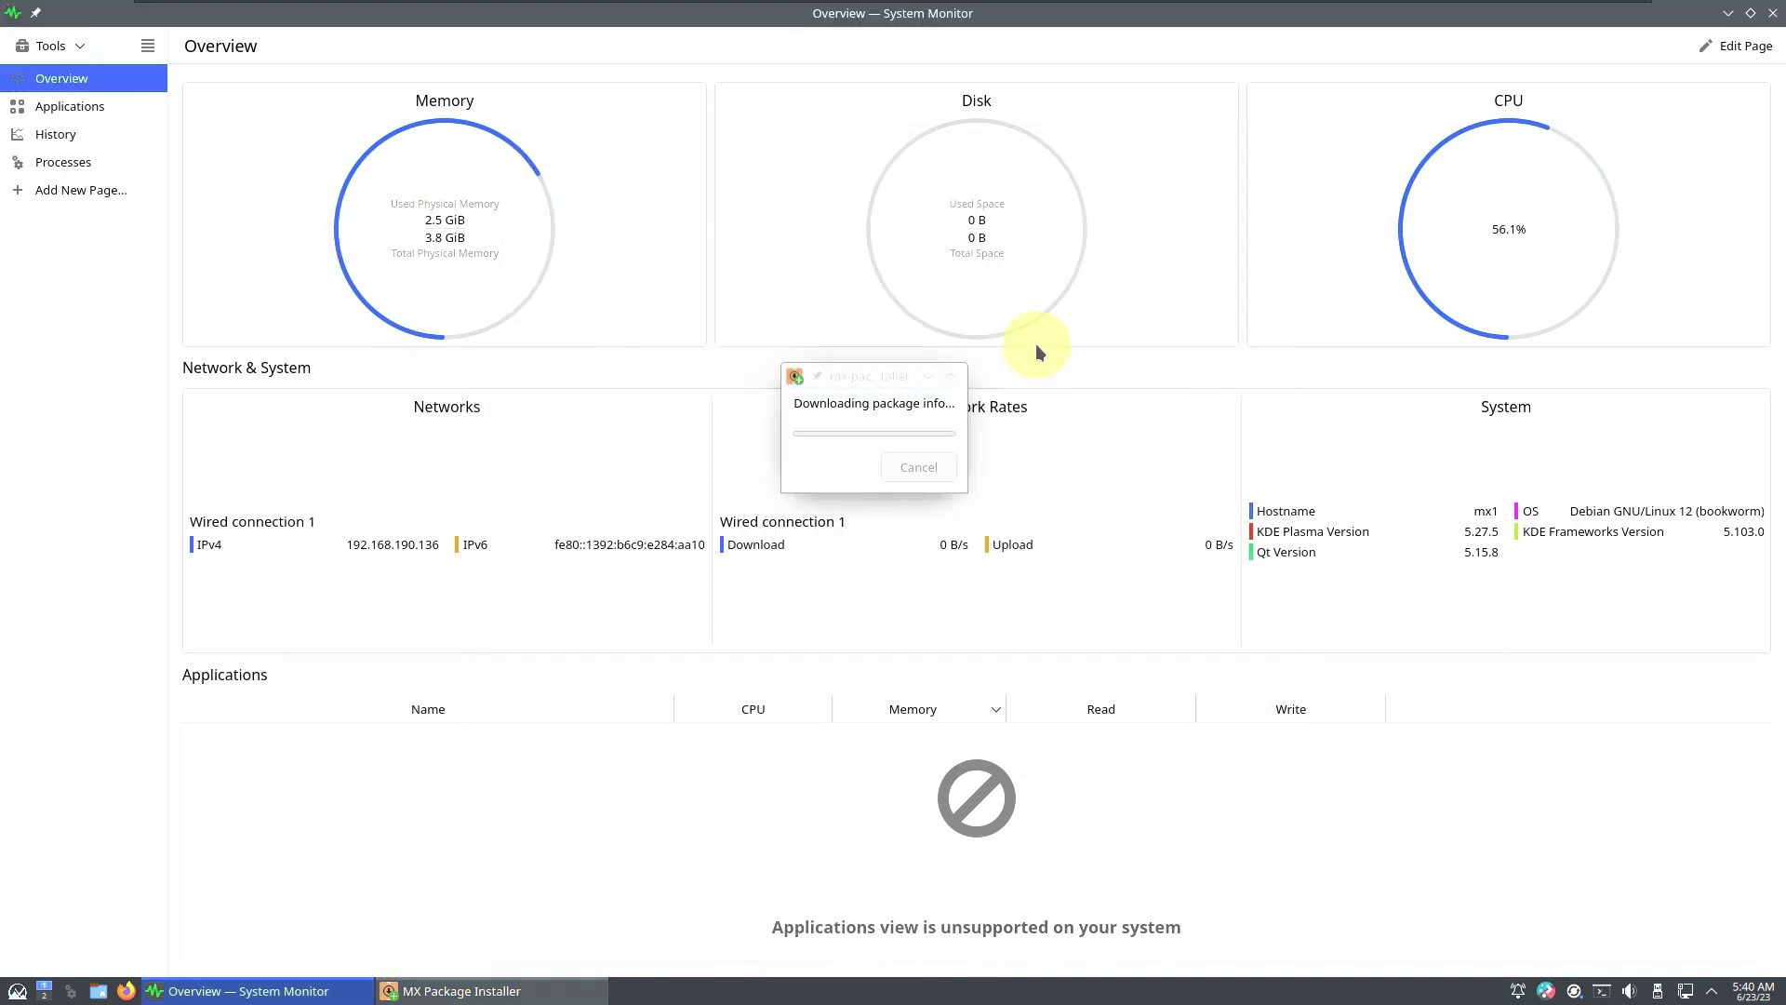
click(1773, 13)
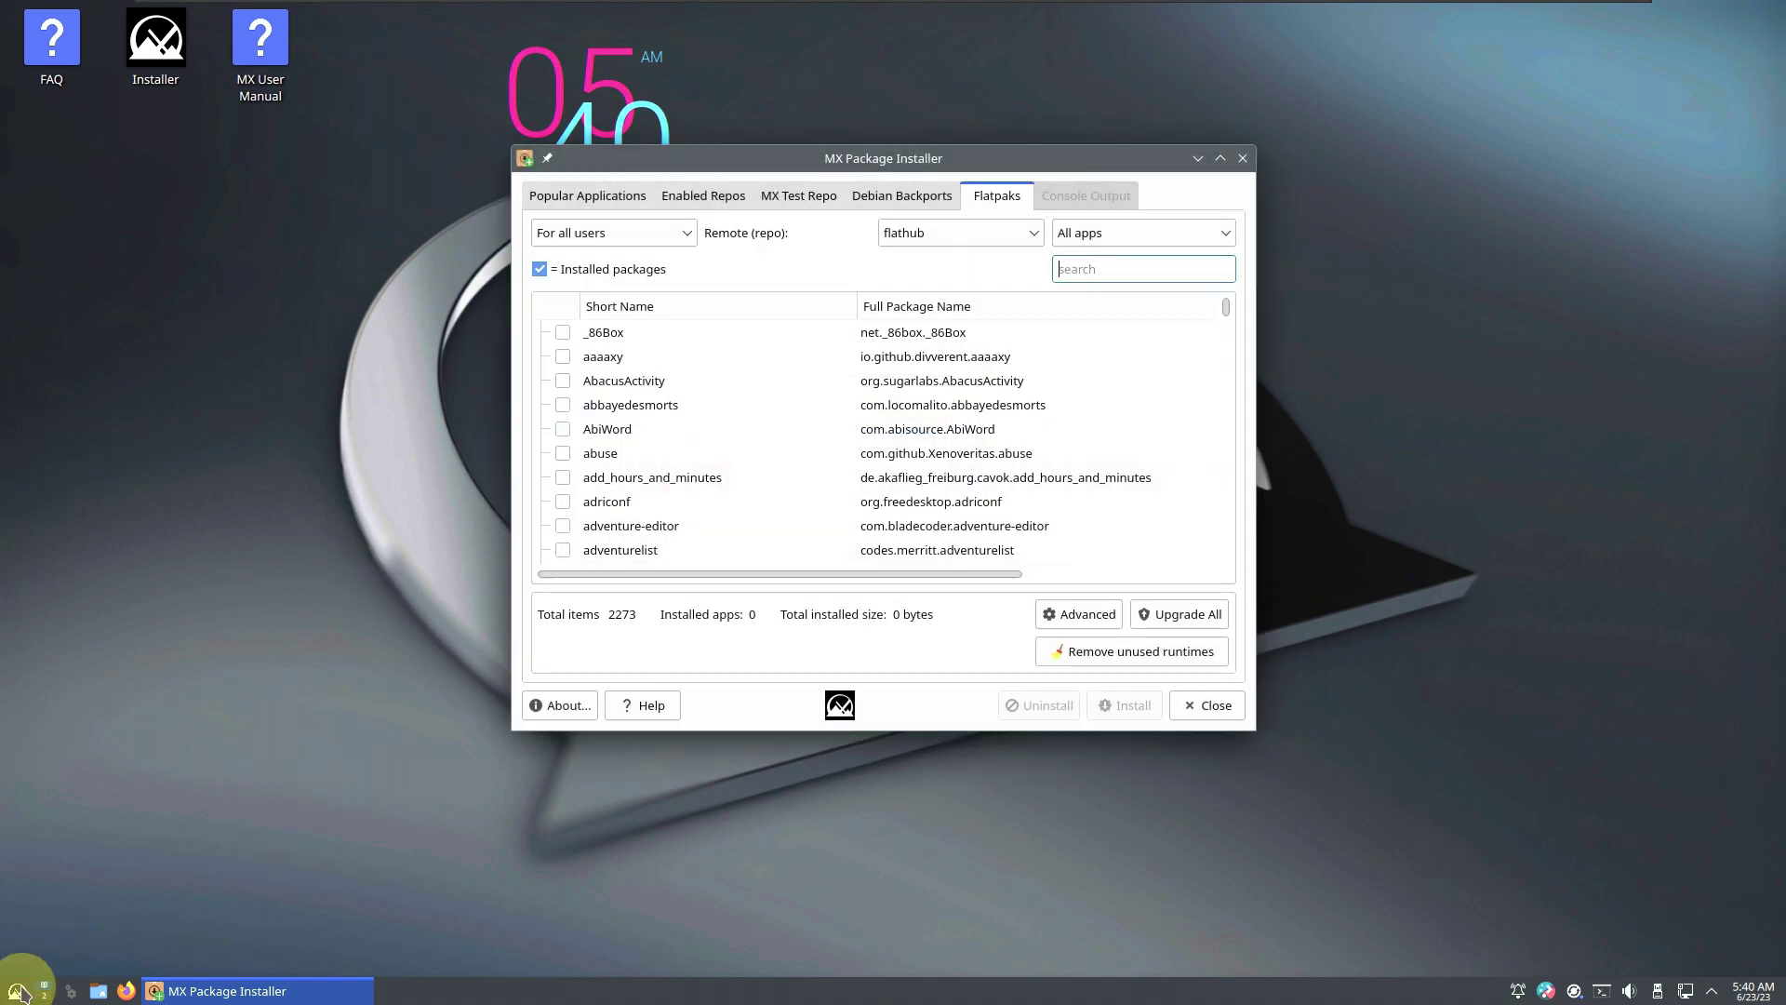
Launch the Dolphin file manager, move the package installer window out of its way, view Dolphin's version information, and close Dolphin.
click(105, 992)
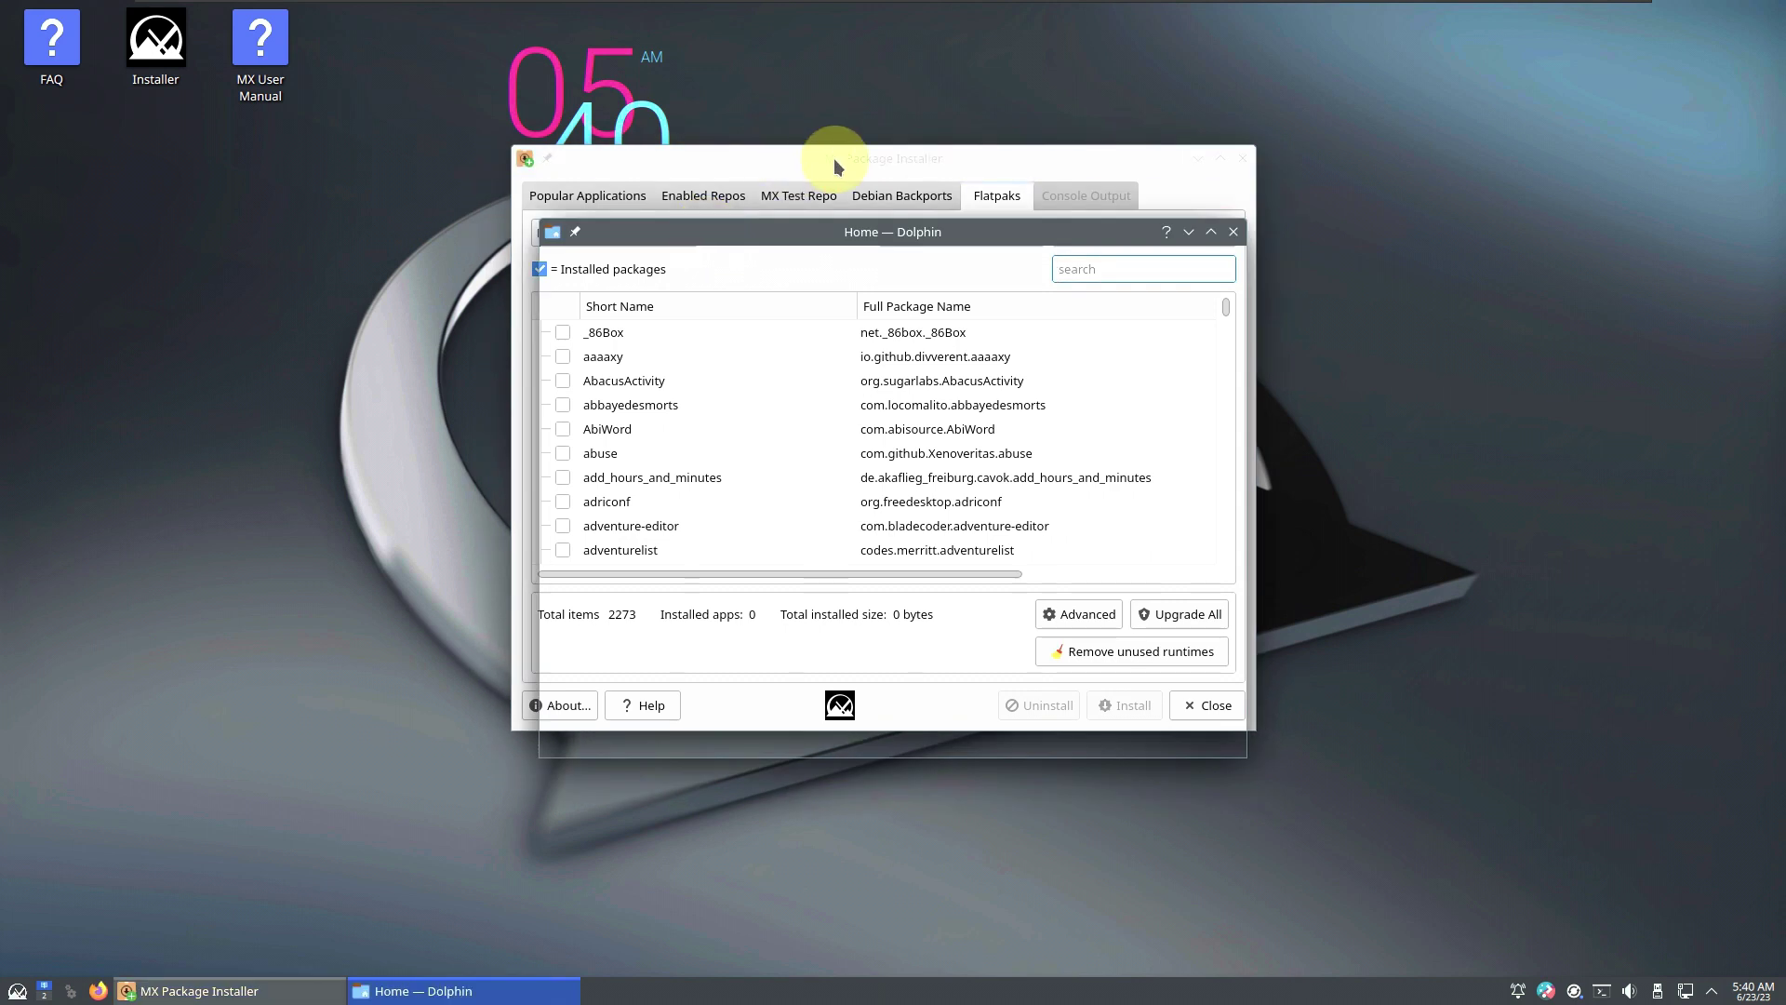
drag(833, 158, 836, 317)
click(804, 236)
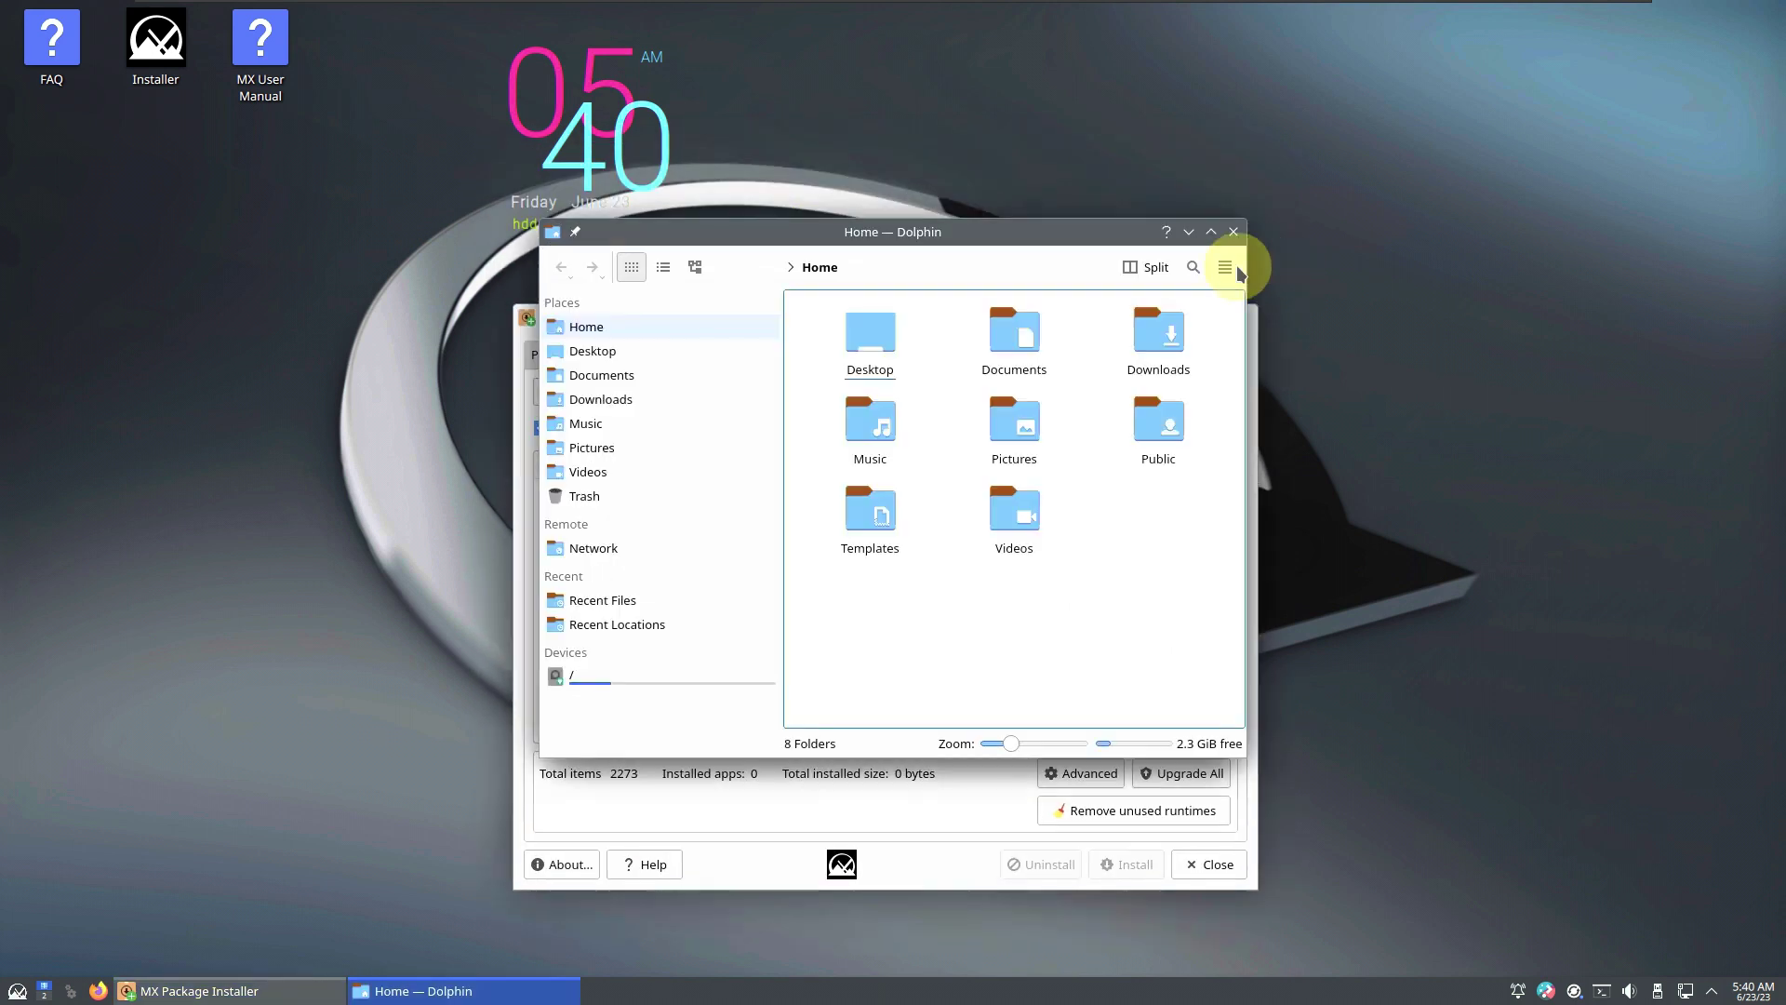
click(1236, 269)
mouse_move(1303, 626)
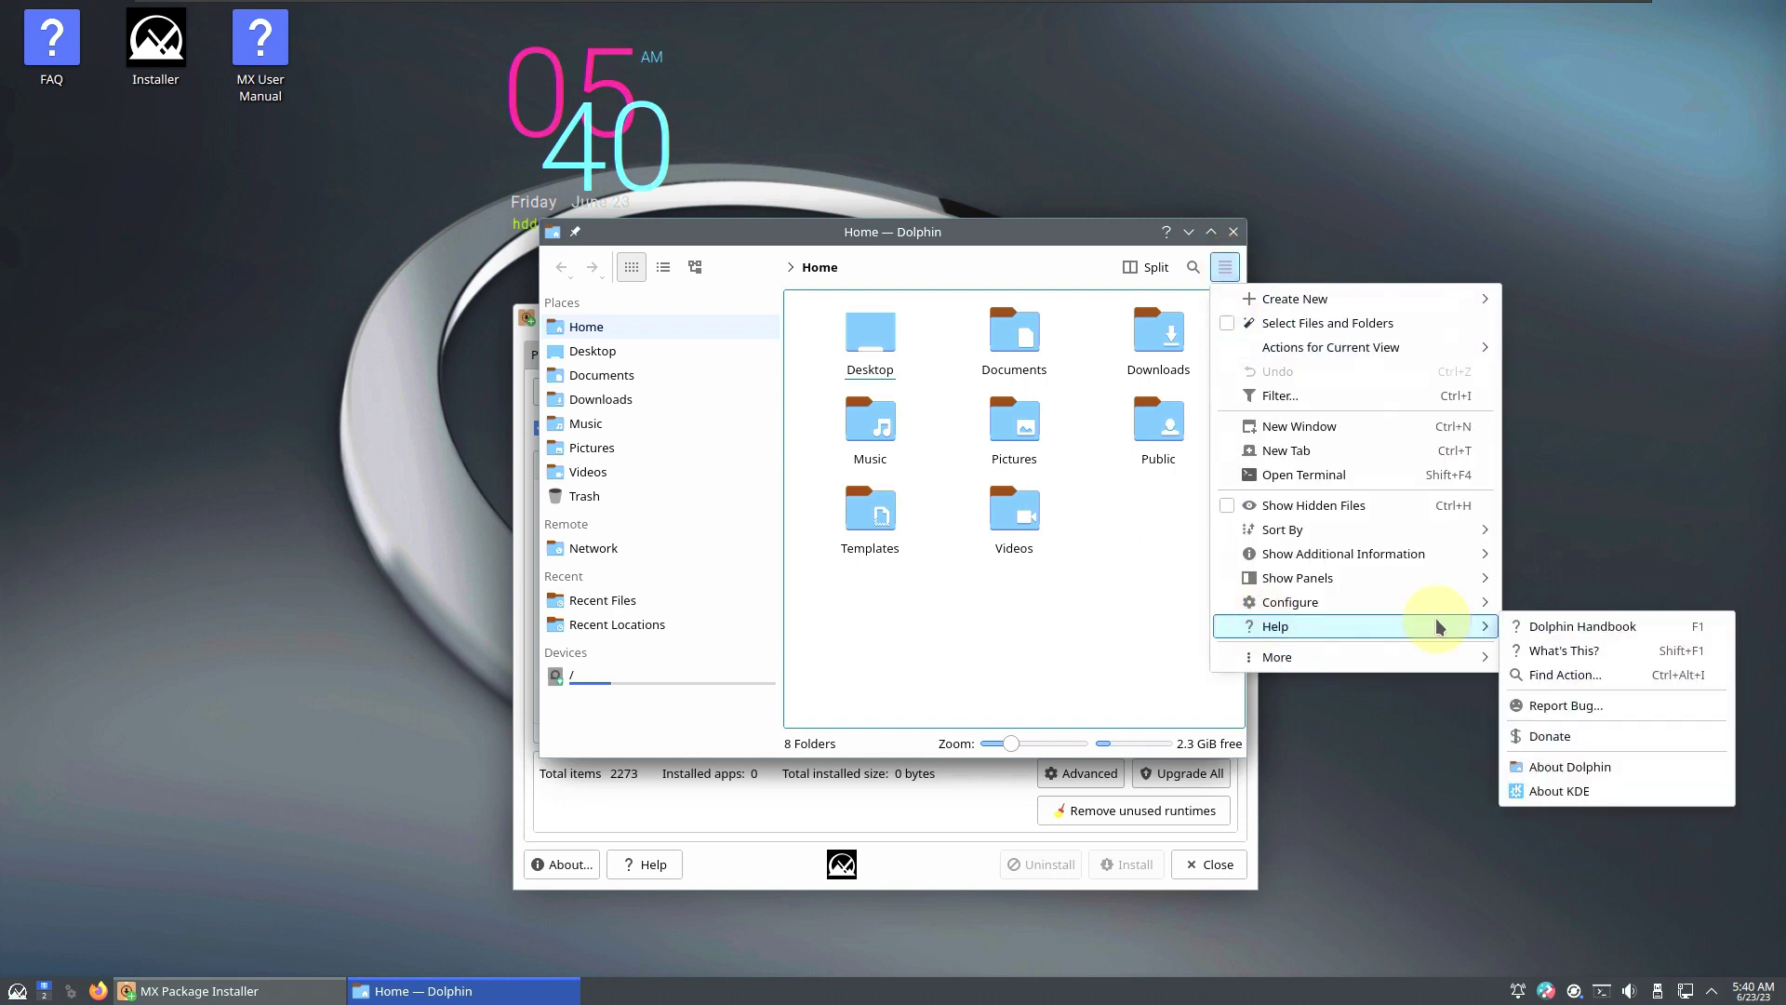
click(1544, 762)
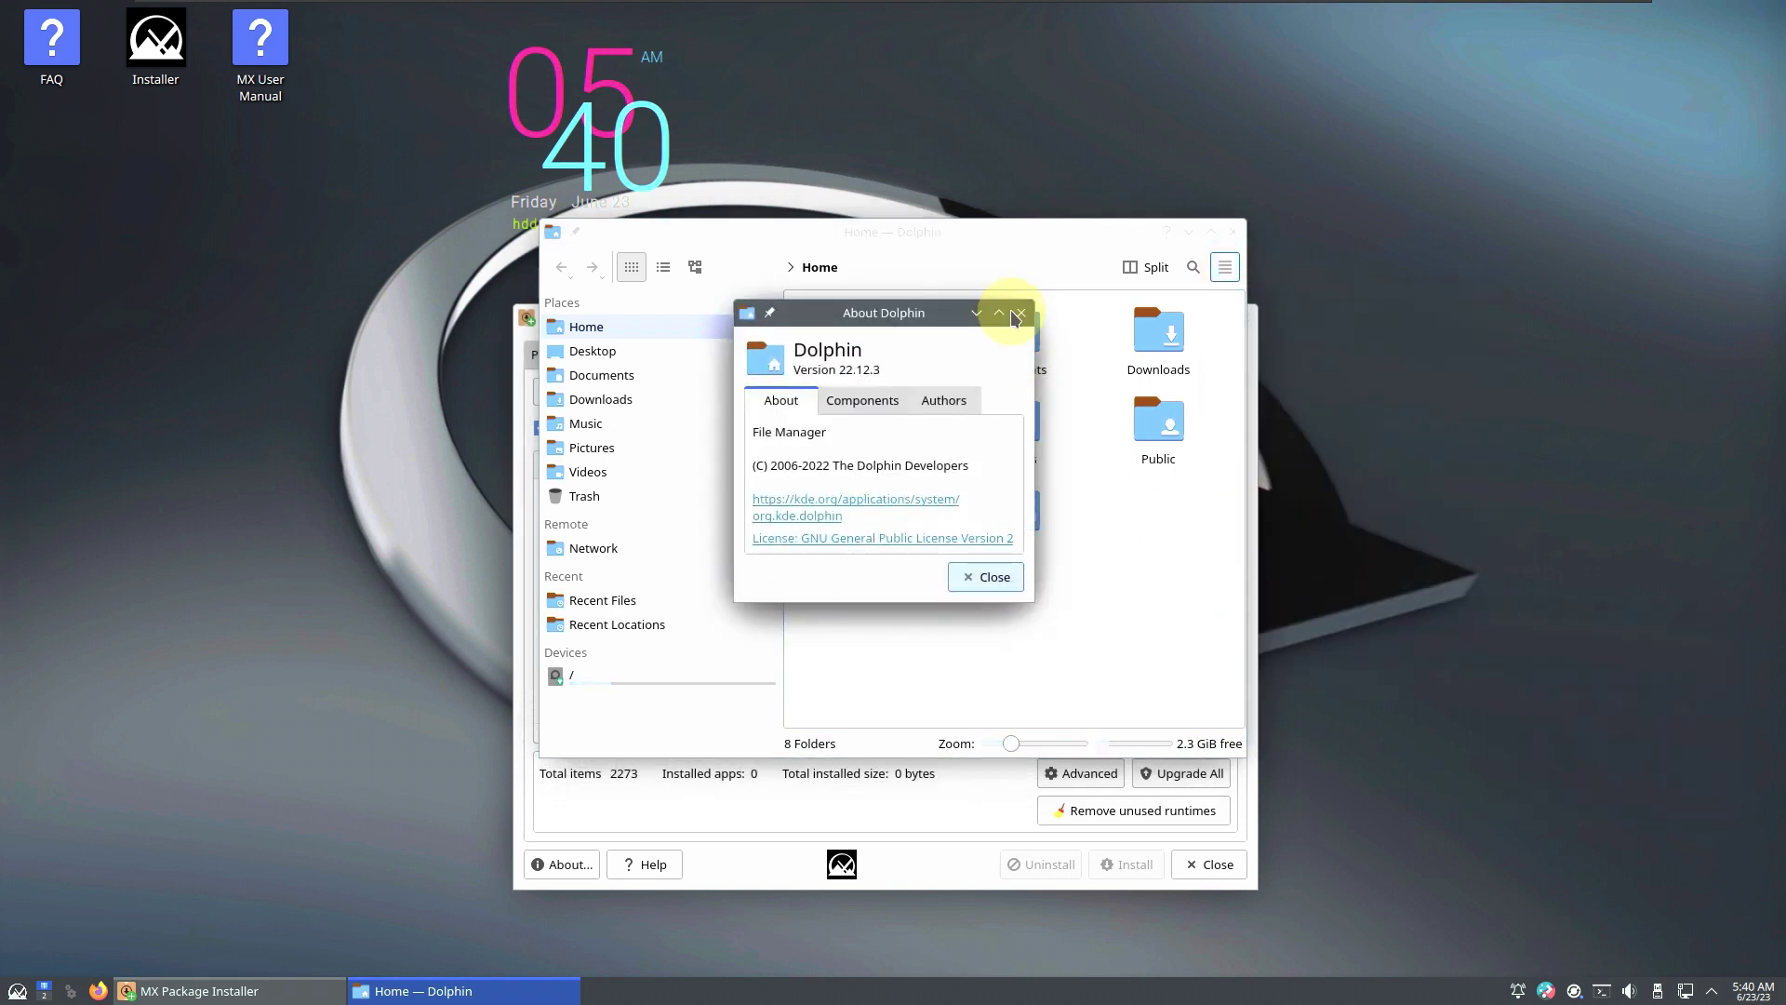
click(1020, 312)
click(1234, 231)
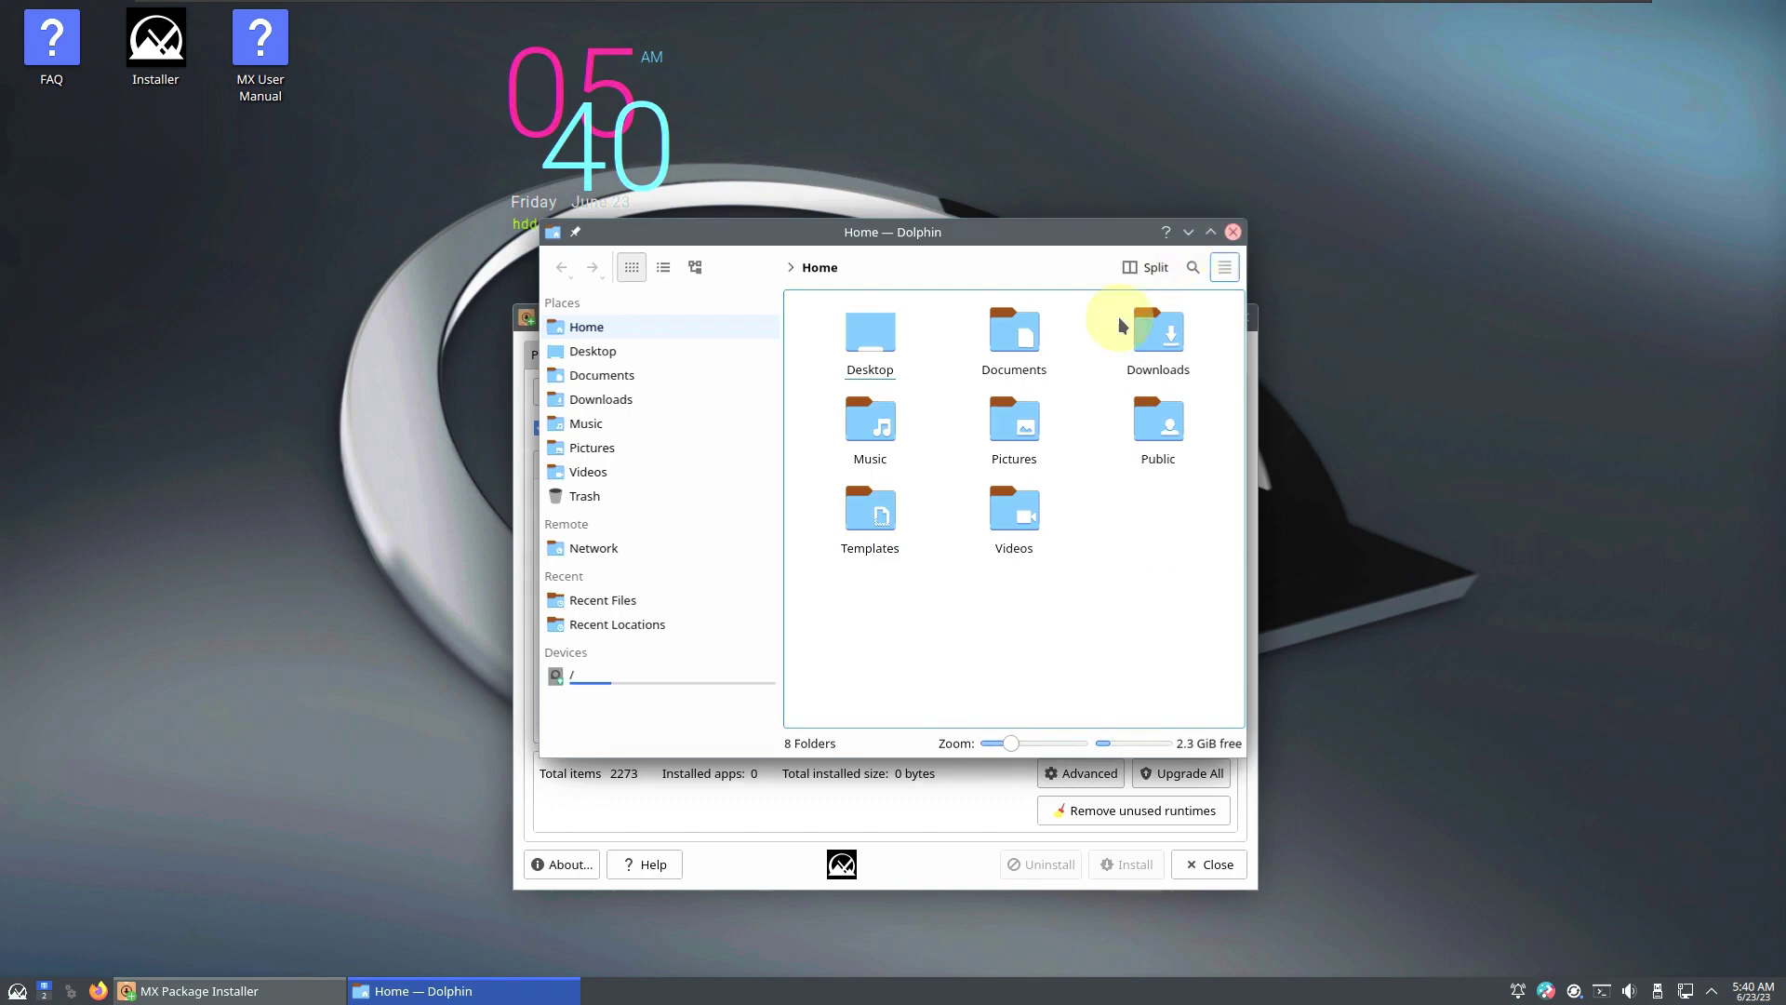
Maximize the MX Package Installer window and view the program's version information.
double_click(1008, 317)
mouse_move(1755, 165)
mouse_down()
mouse_move(1740, 824)
mouse_move(1722, 168)
mouse_up()
click(28, 961)
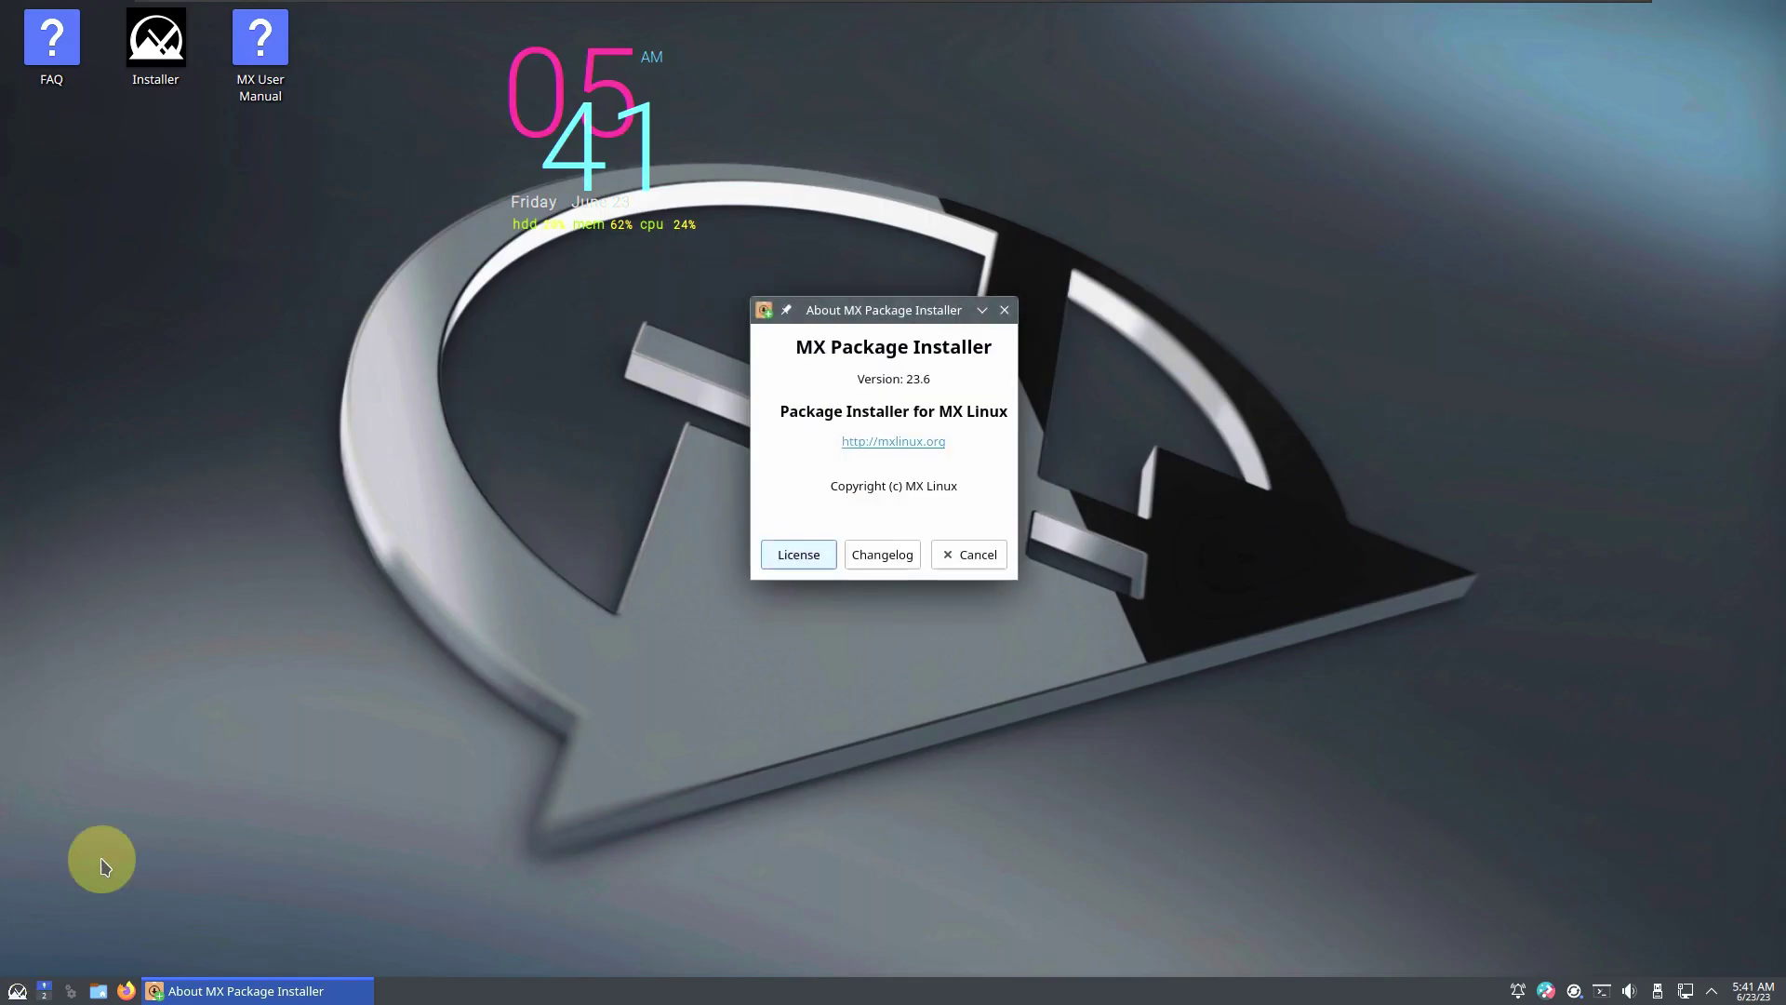
Dismiss the version information dialog and close MX Package Installer.
click(967, 555)
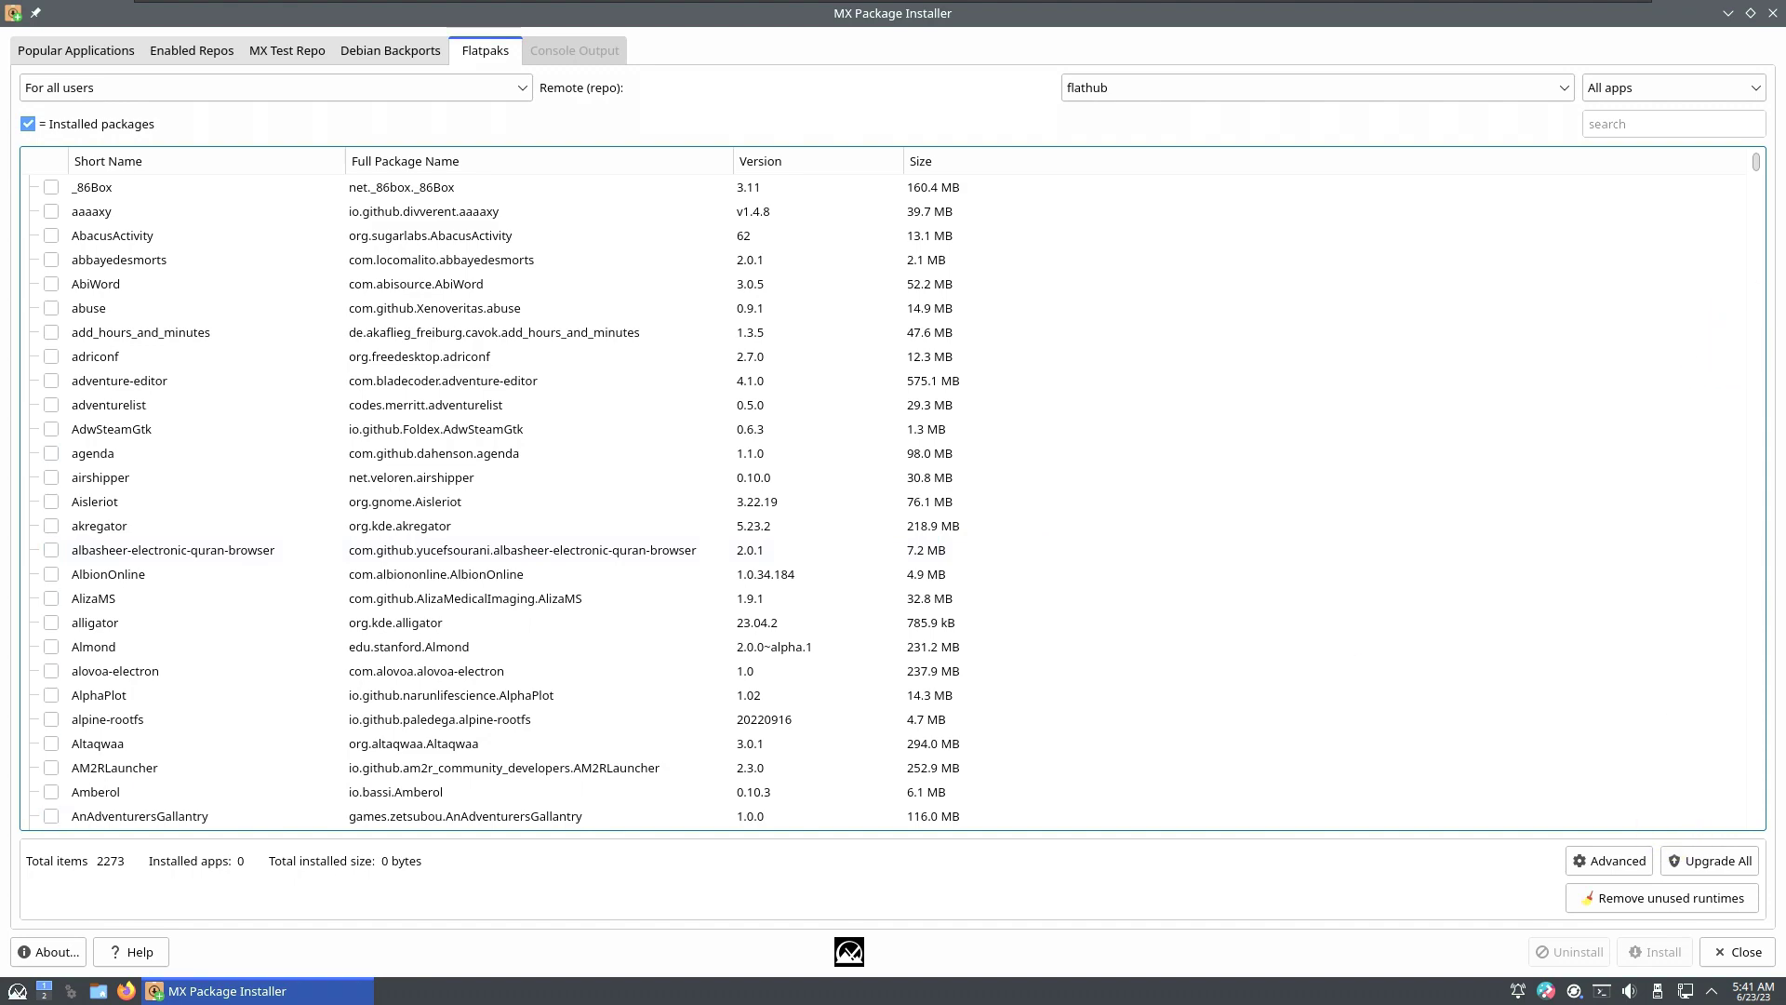
click(1770, 13)
Change the desktop wallpaper to the illustrated MX logo landscape with snowy purple mountains and green forest, and apply it.
right_click(612, 190)
click(754, 214)
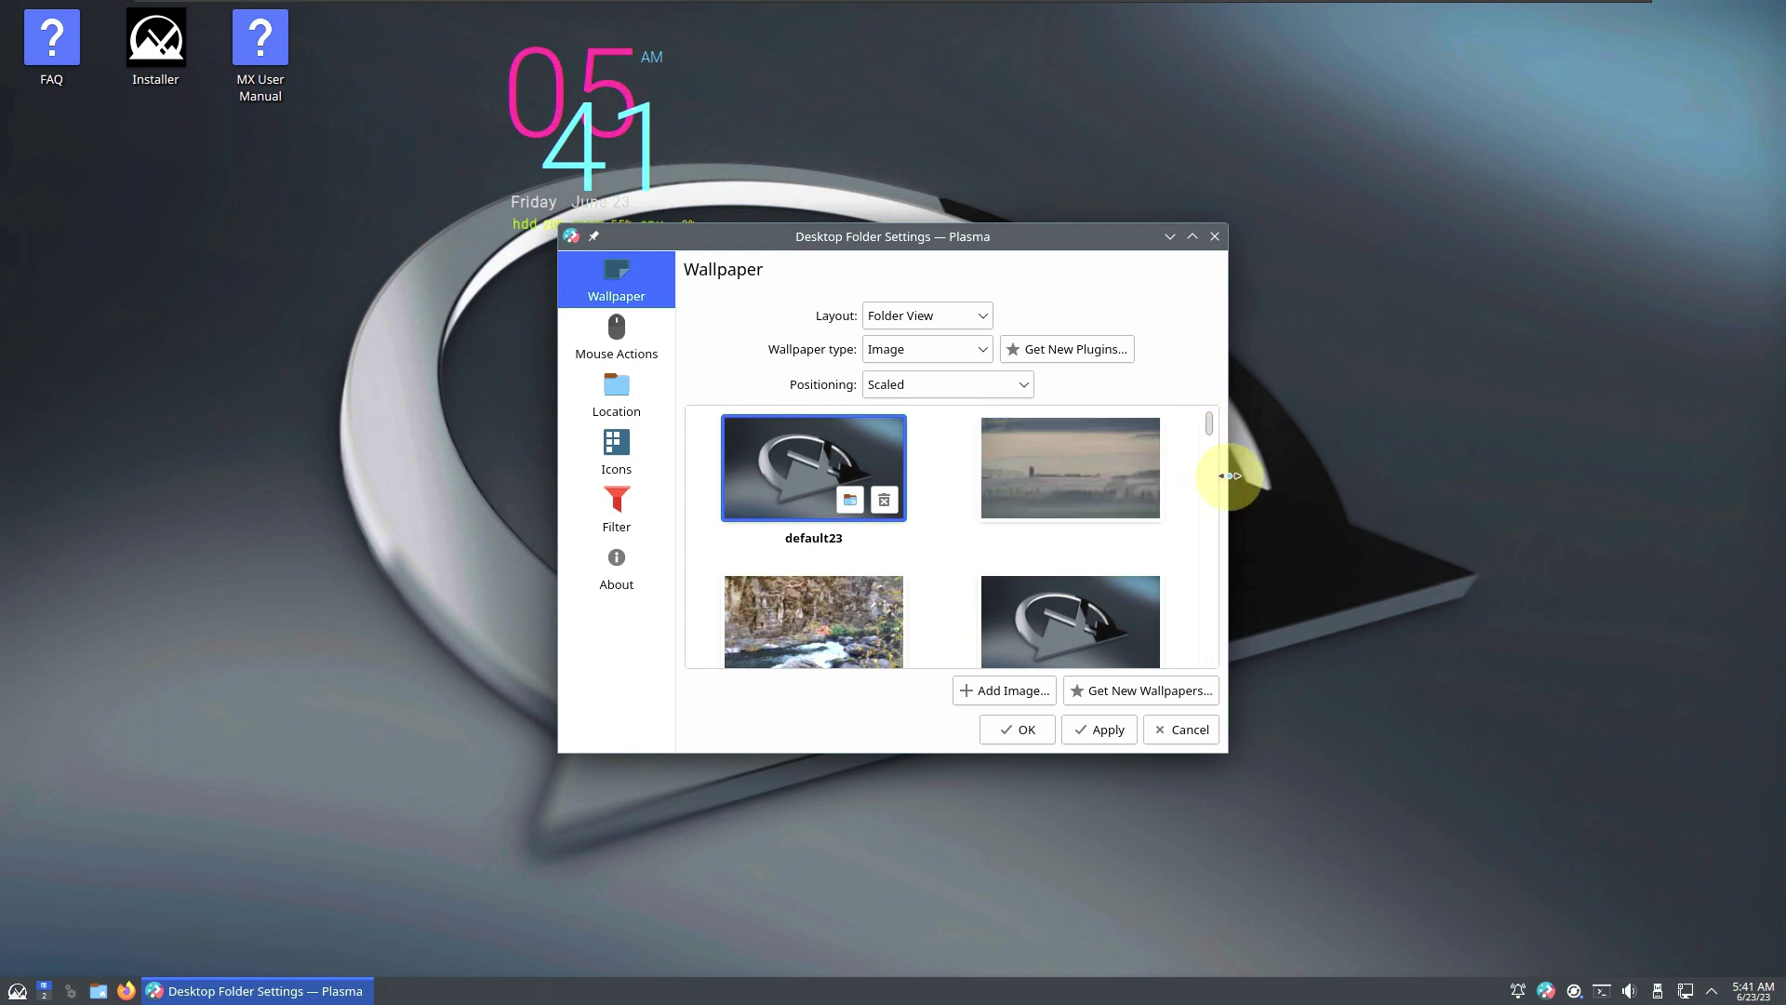
drag(1218, 429, 1206, 511)
scroll(1064, 511, down, 3)
click(855, 510)
click(1108, 731)
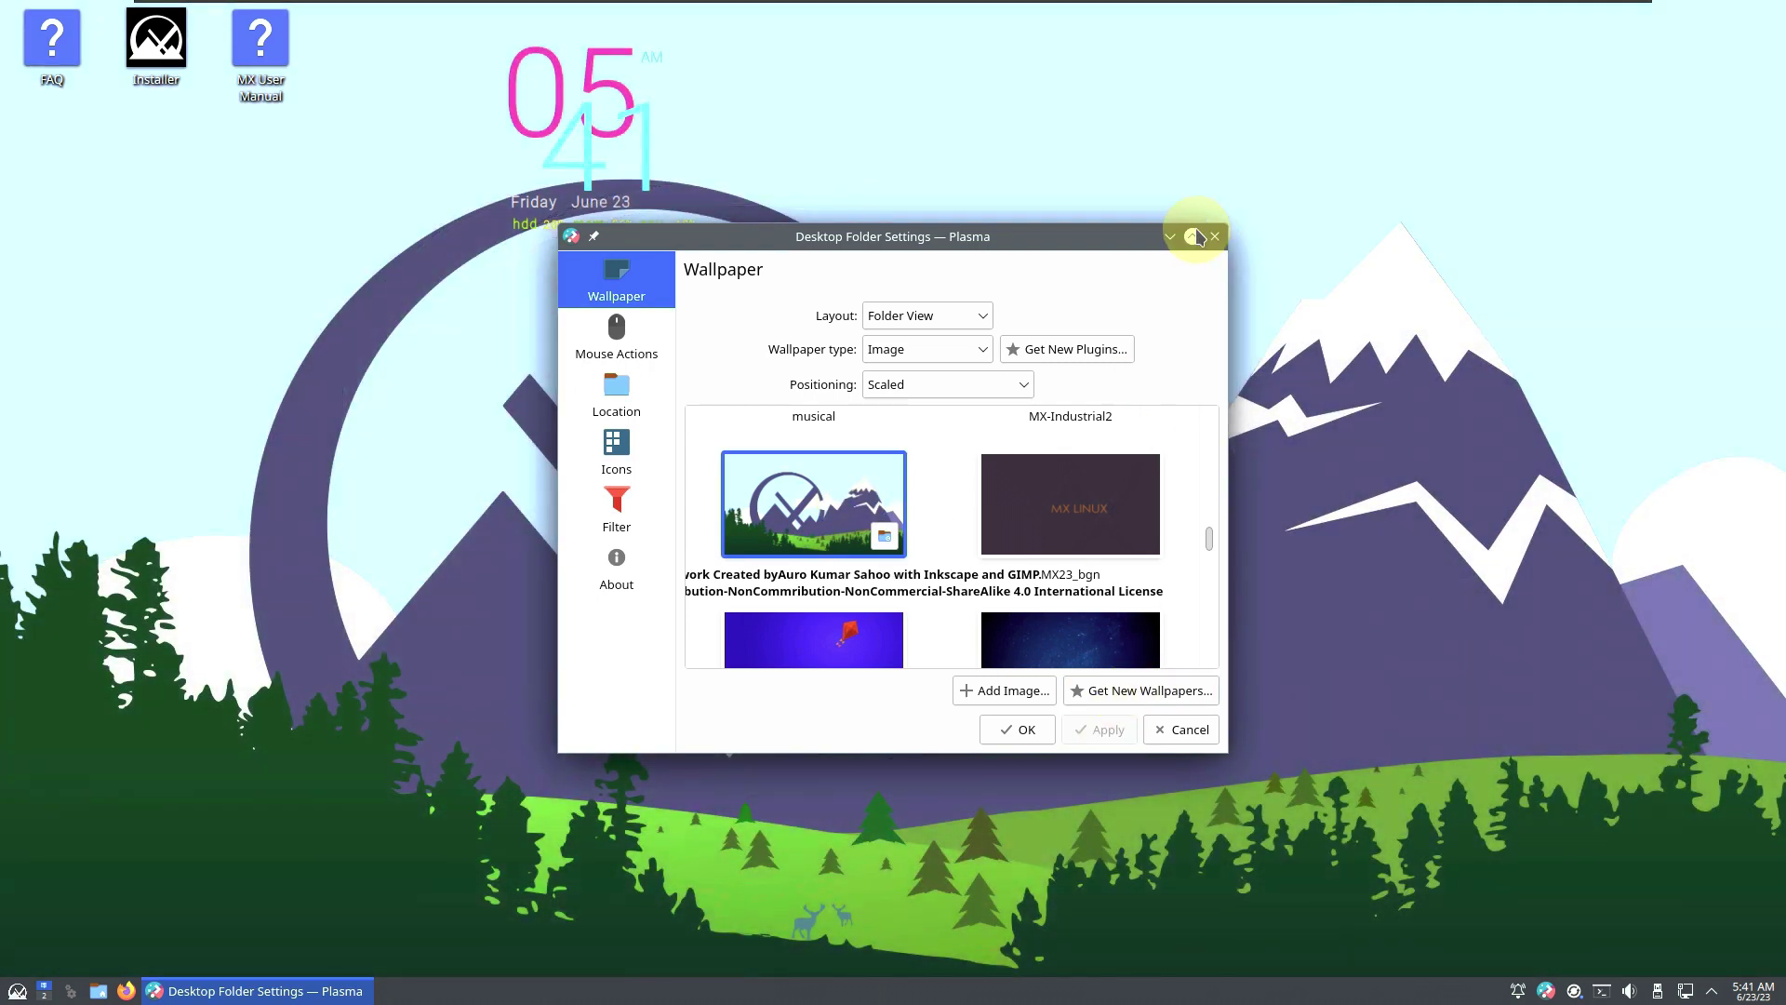
Maximize the desktop folder settings, view the Folder View version information, the full wallpaper collection and the wallpaper types, and close the window.
click(1194, 238)
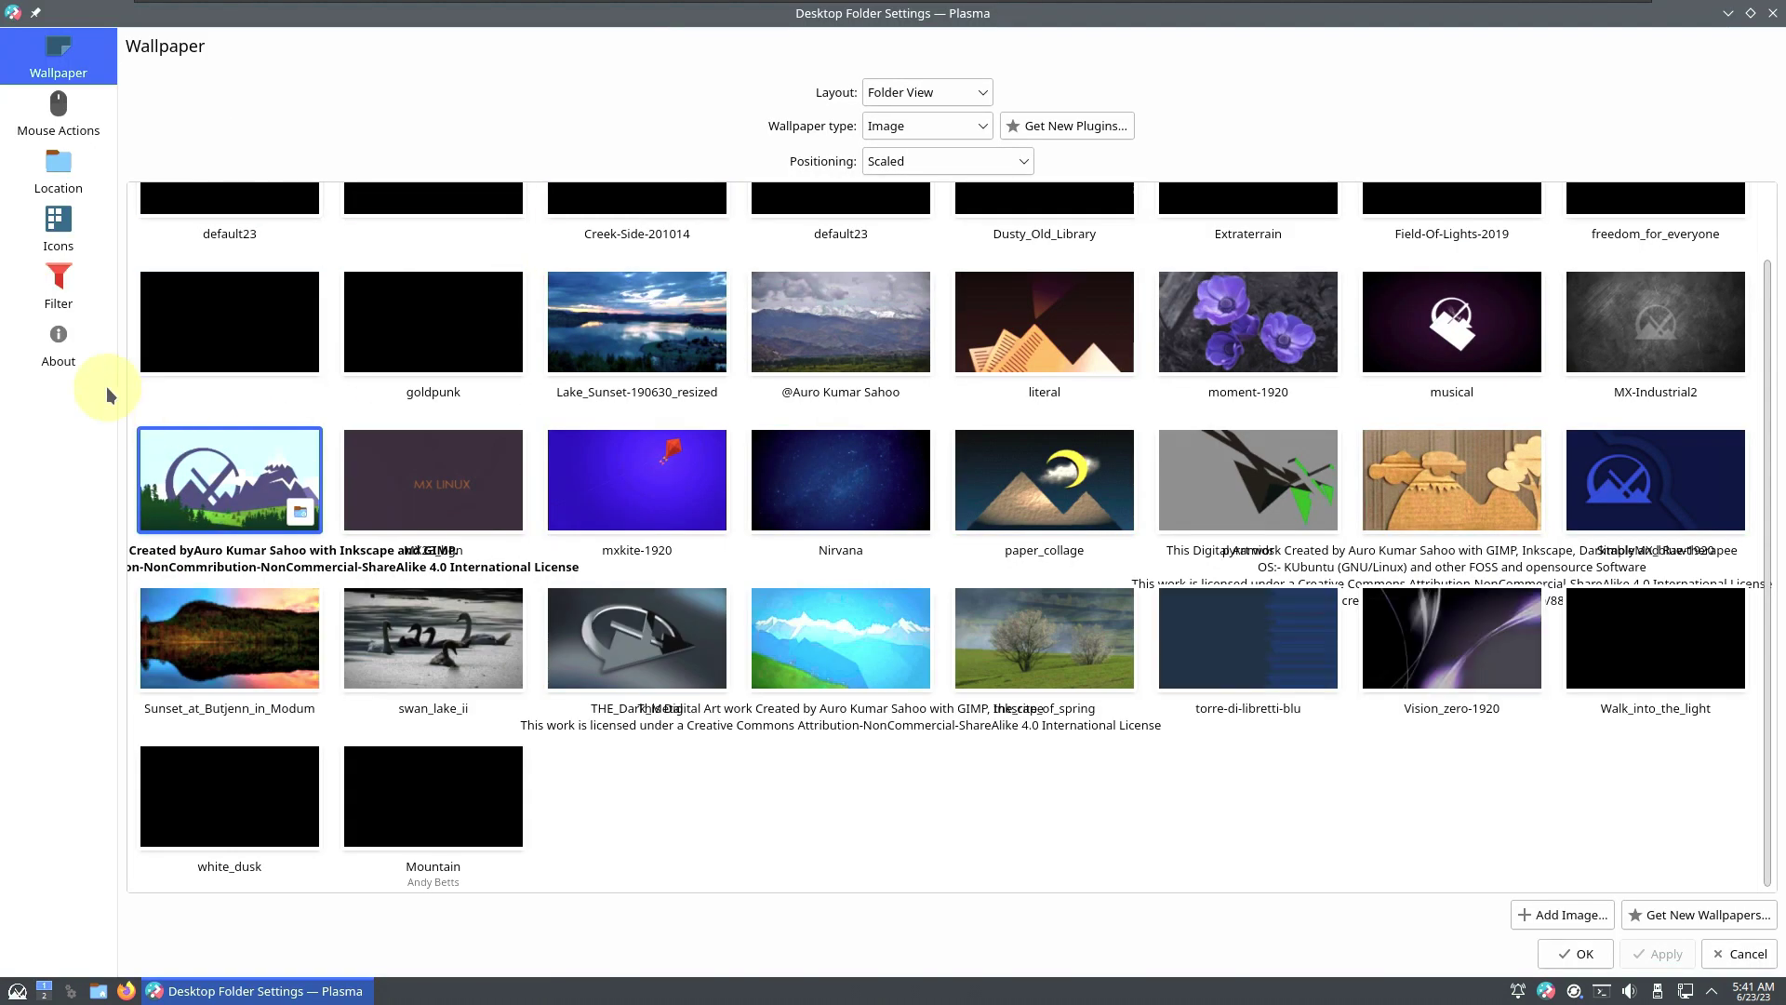
click(82, 368)
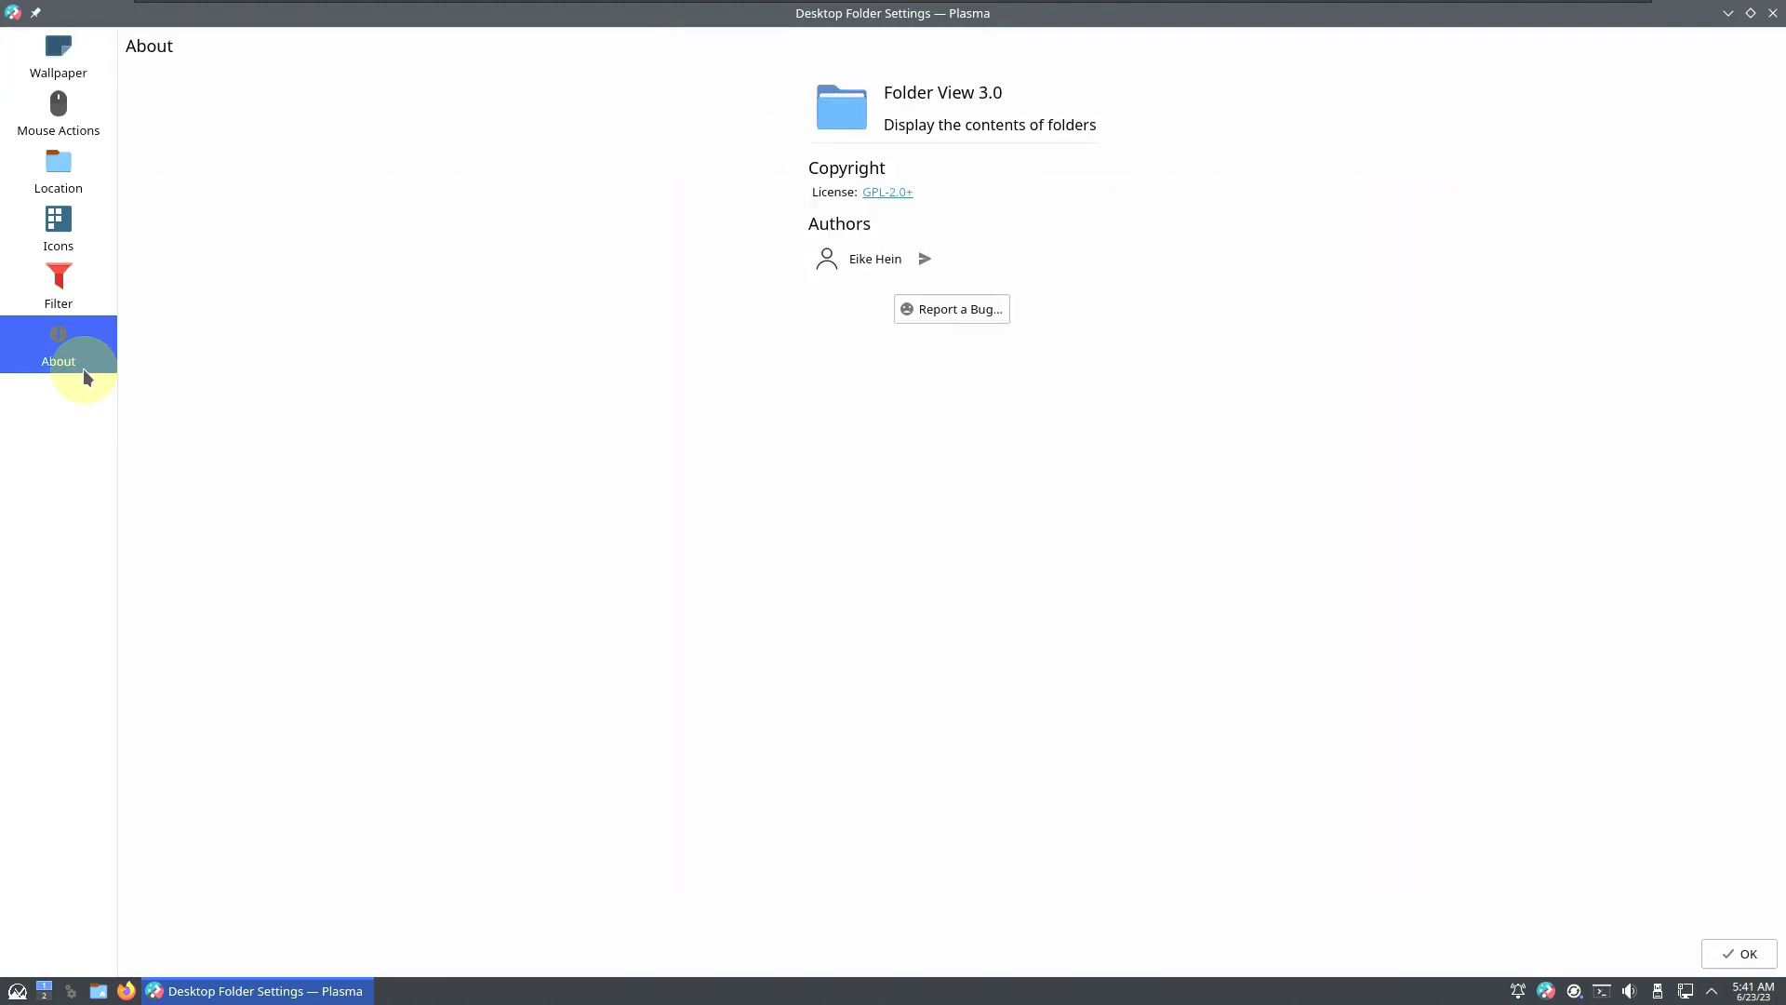
click(59, 75)
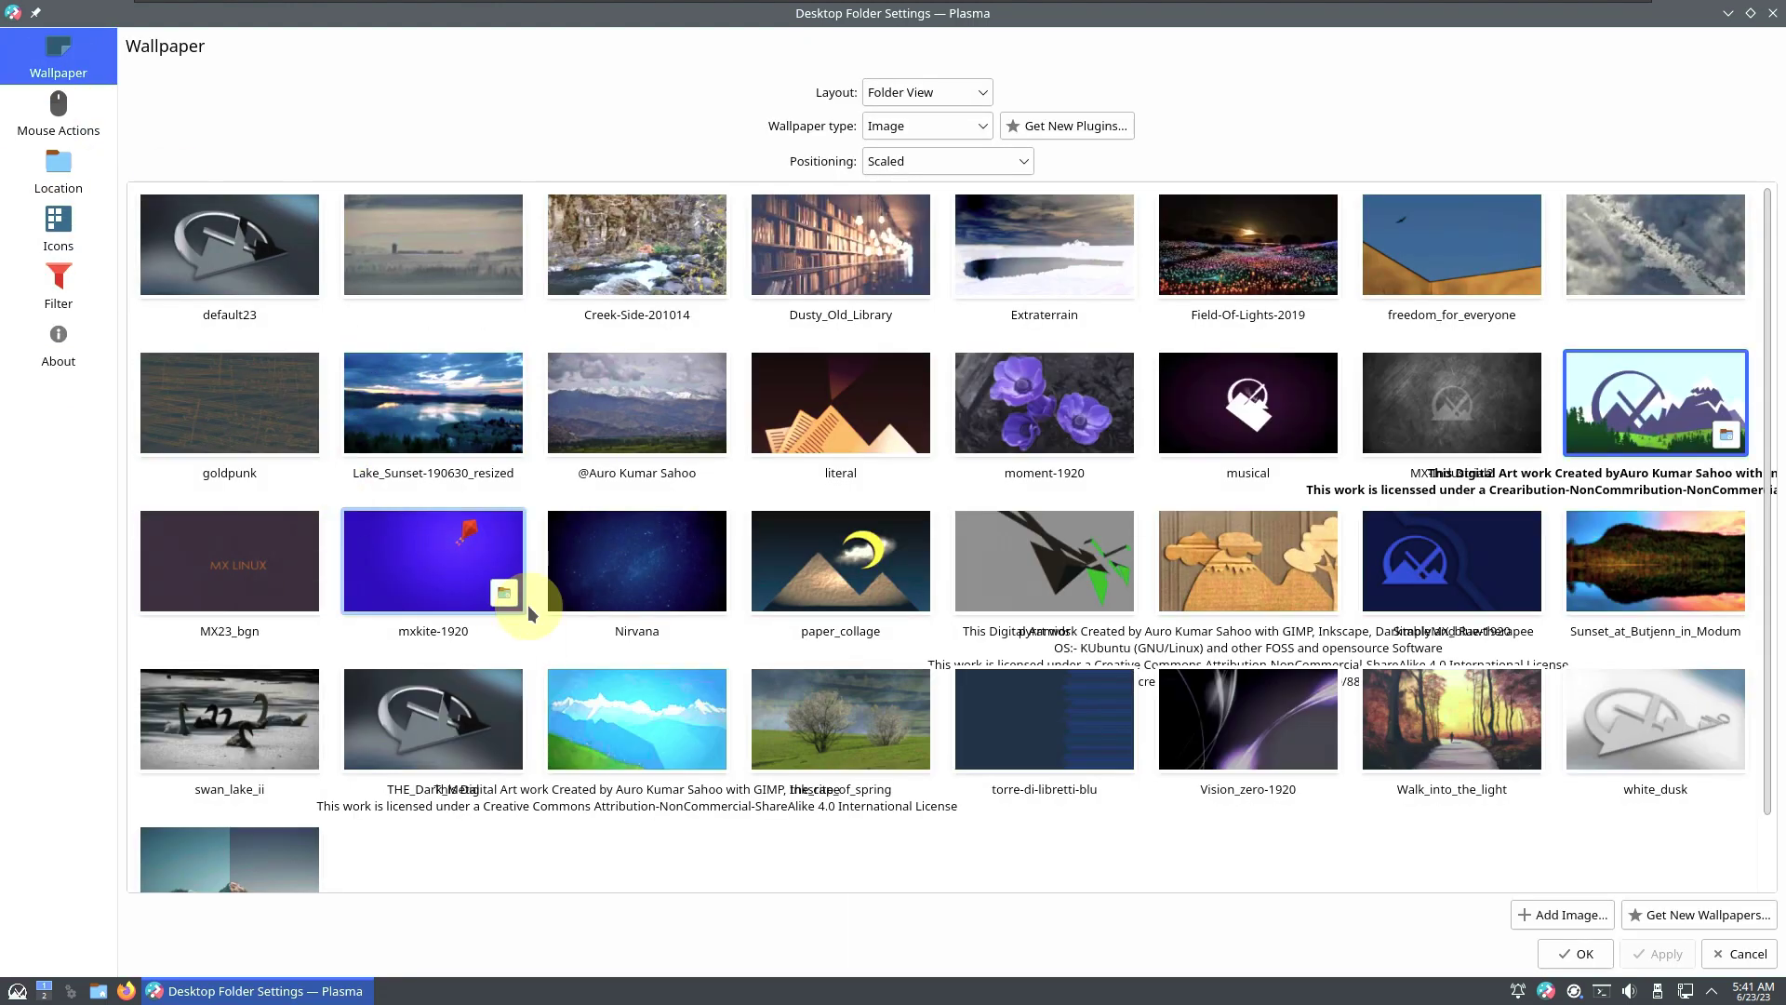
click(924, 127)
click(1373, 133)
click(1771, 15)
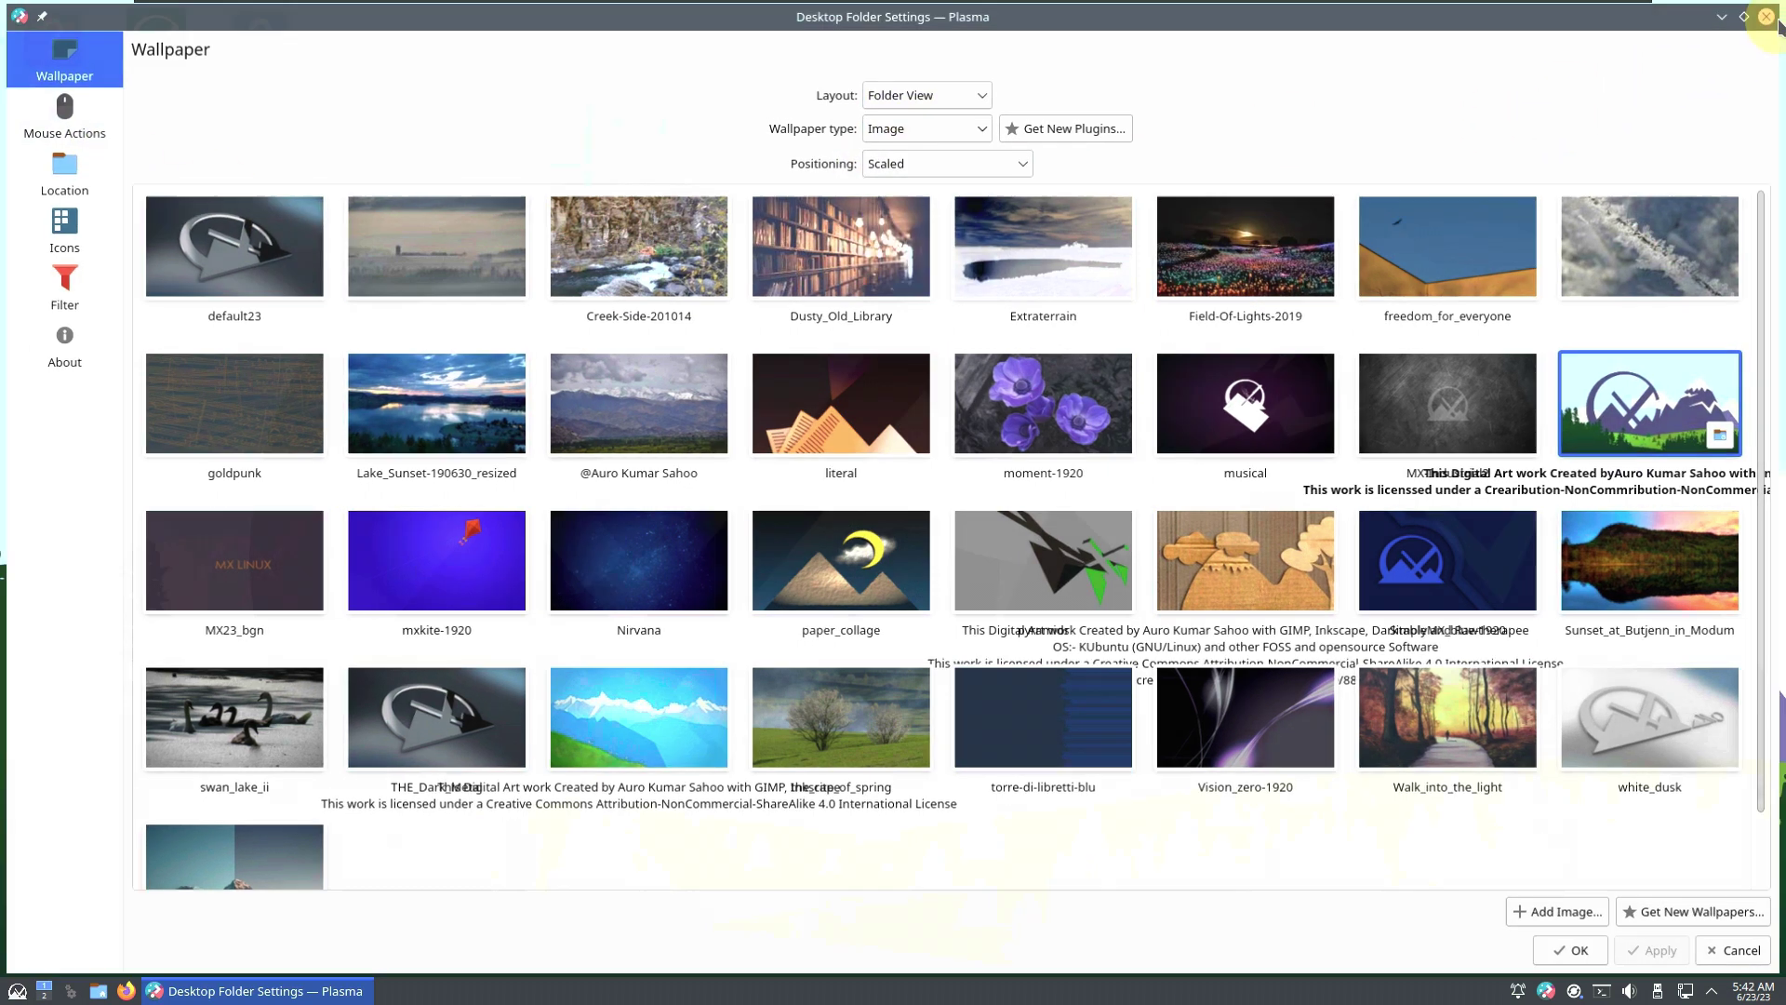
Look through the Utilities, System and Settings application categories, check memory usage in System Monitor, and close it.
click(25, 988)
mouse_move(93, 882)
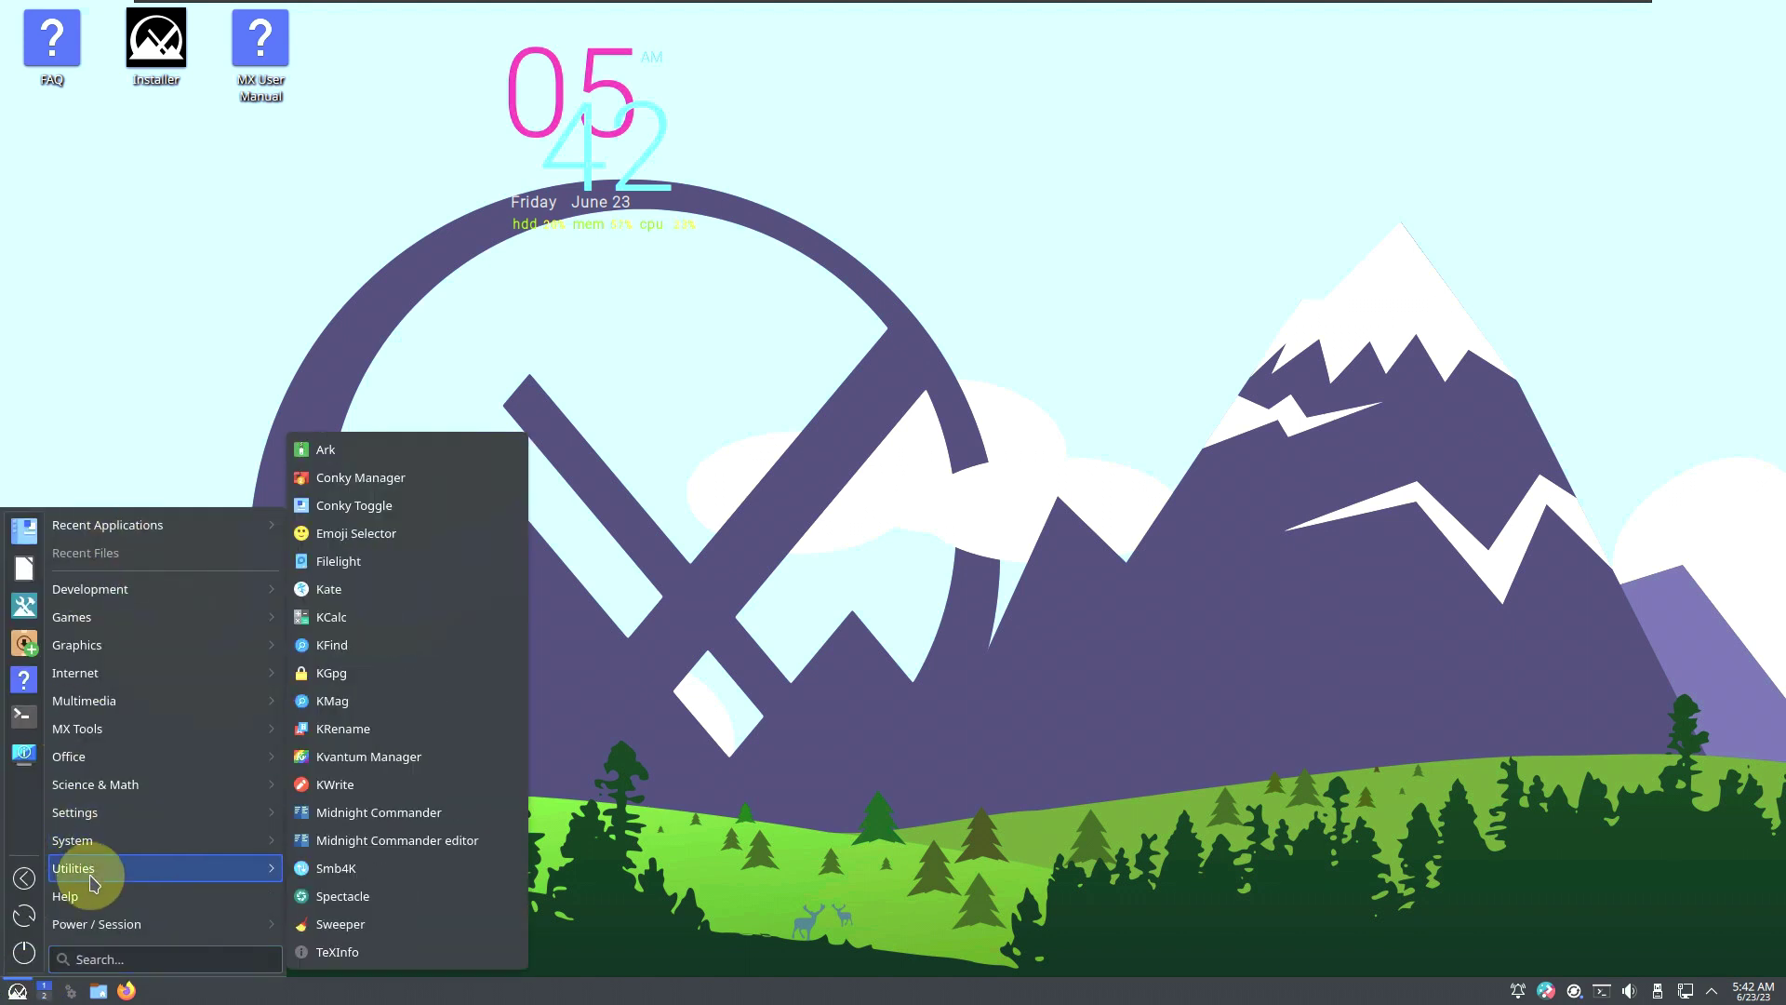
mouse_move(103, 852)
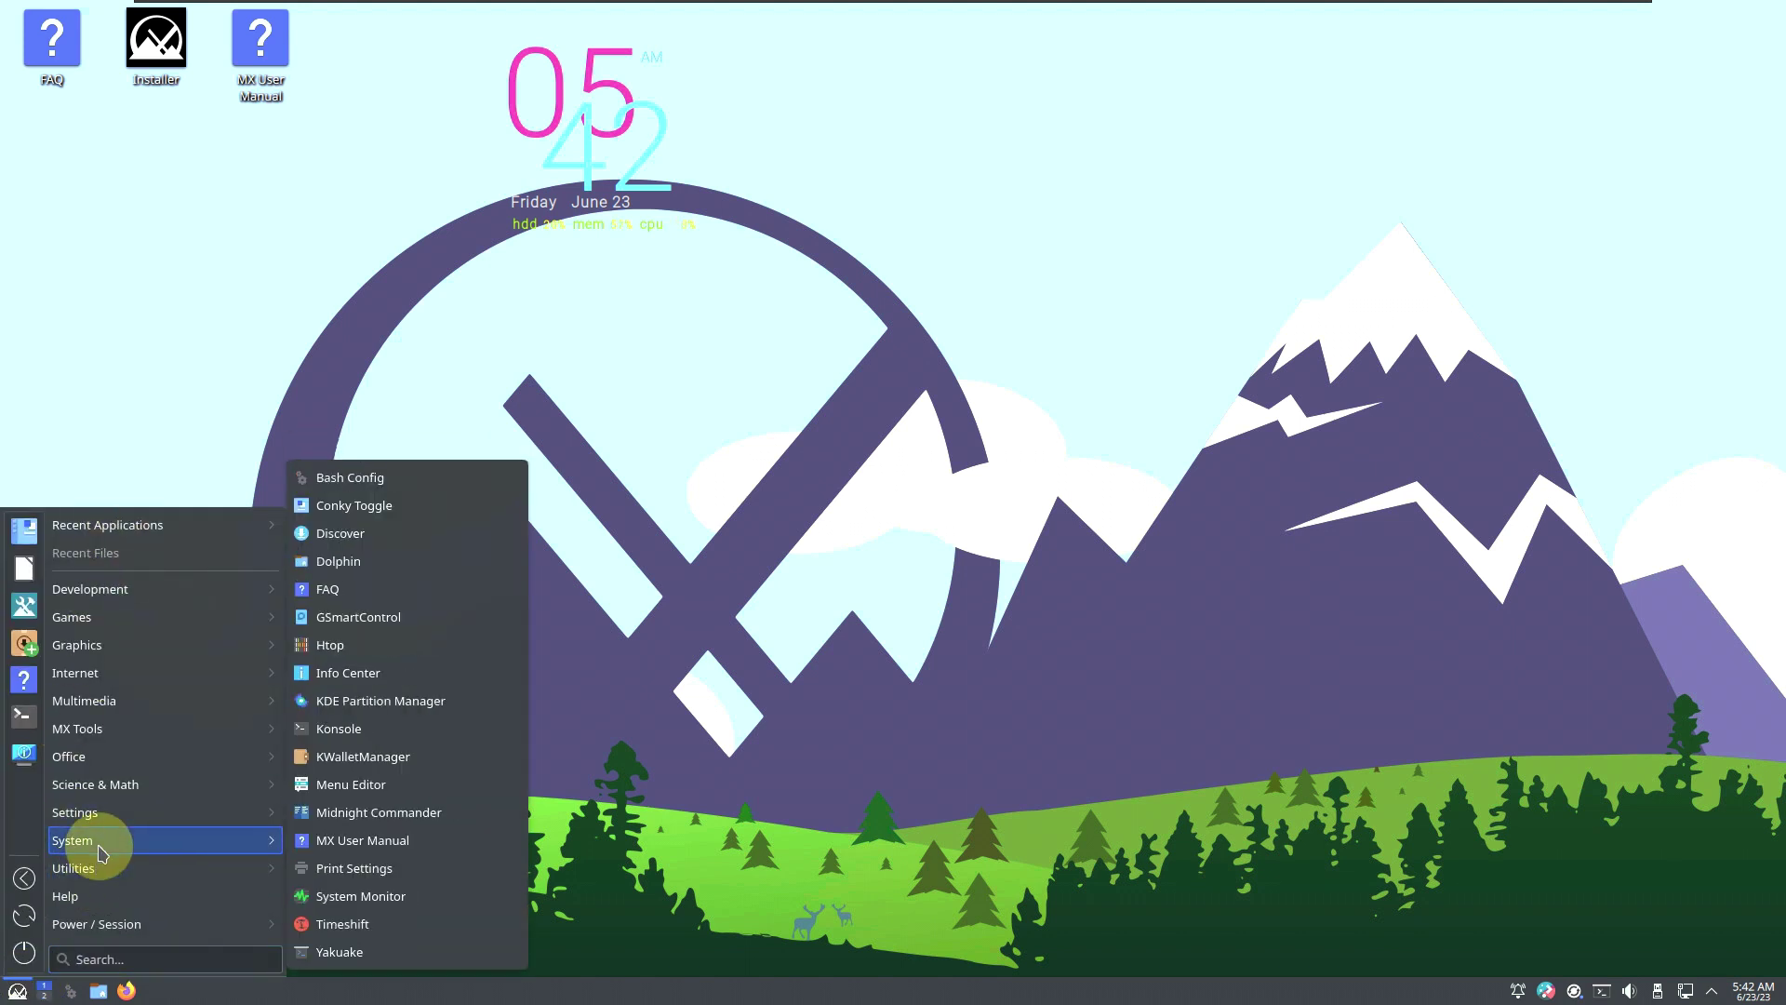
mouse_move(113, 819)
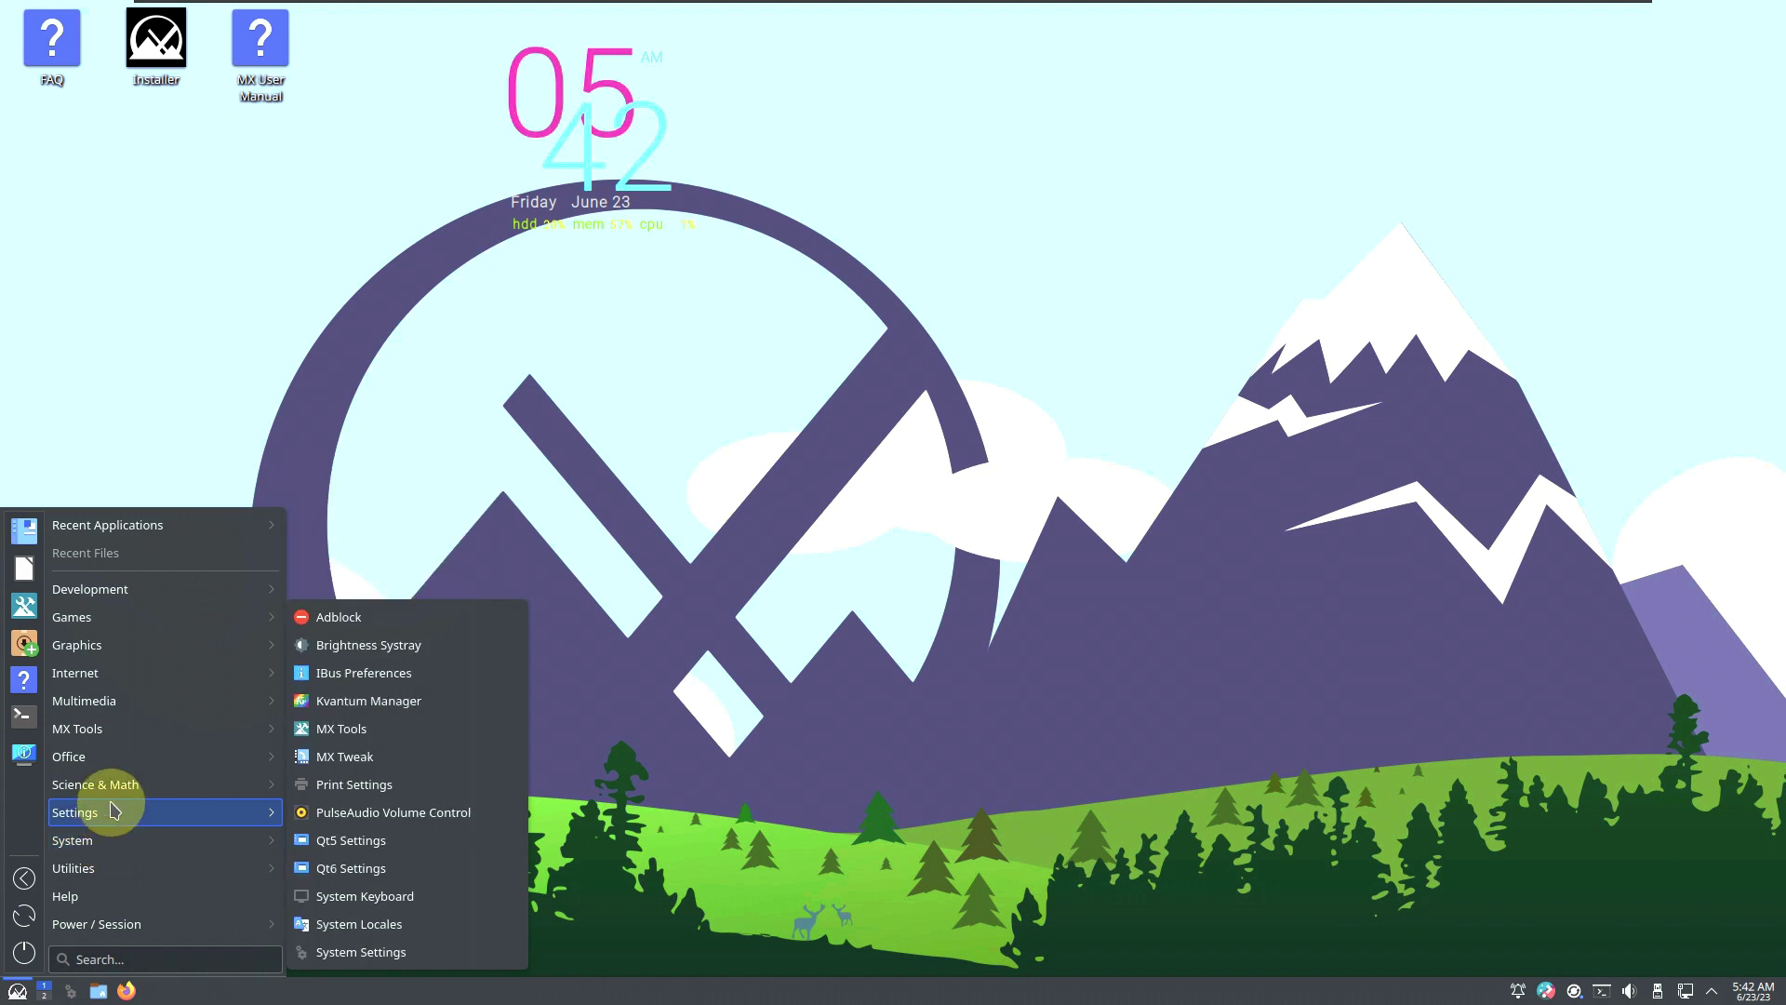
mouse_move(128, 759)
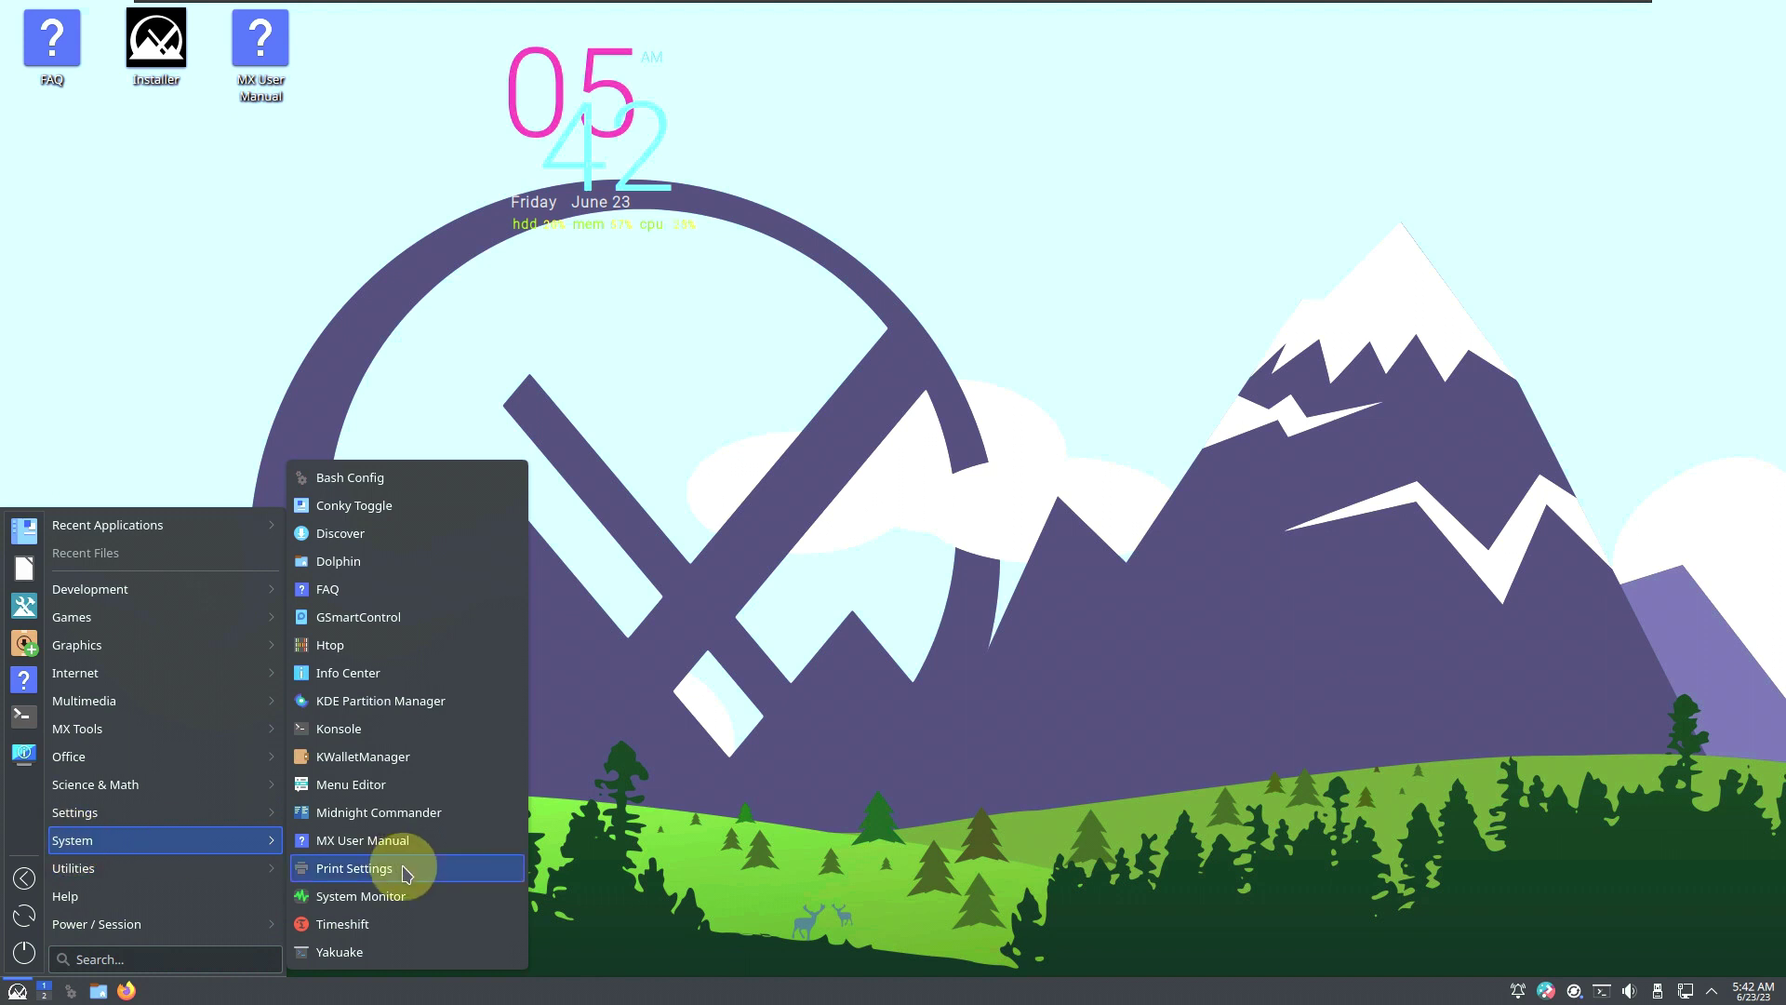
click(397, 896)
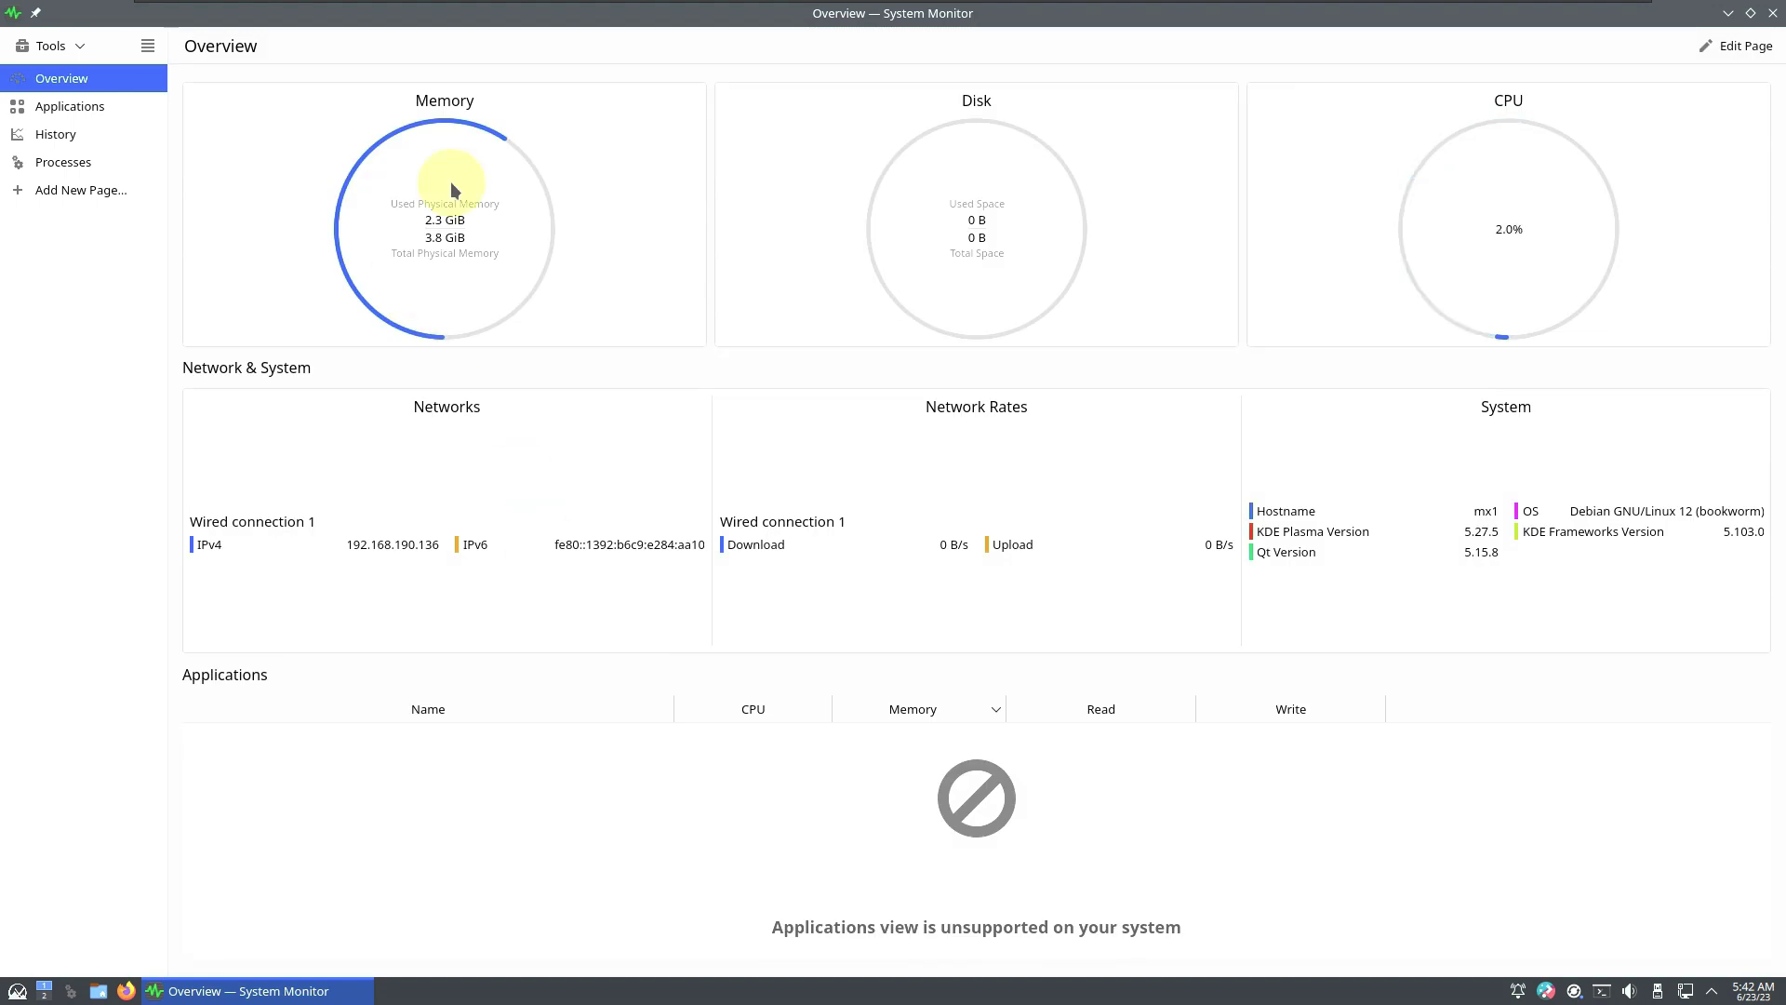
click(1774, 13)
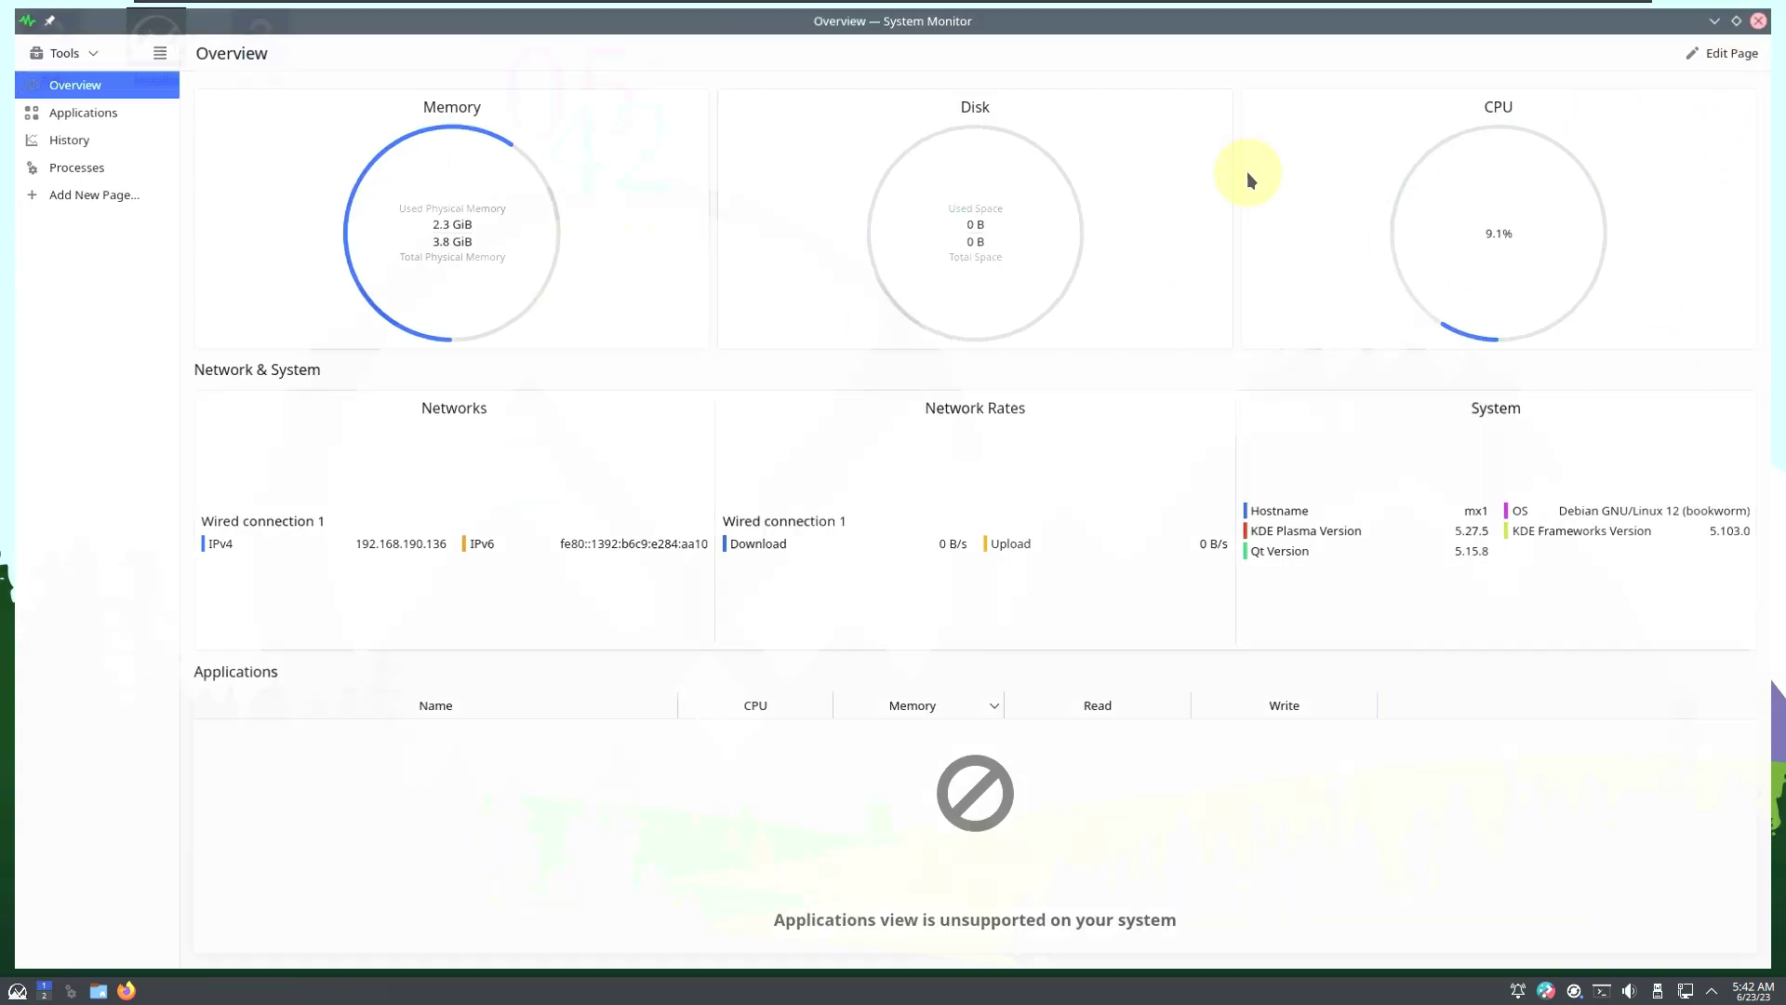
Check the system tray items, view the audio volume controls for applications, and dismiss them.
click(17, 994)
click(1711, 993)
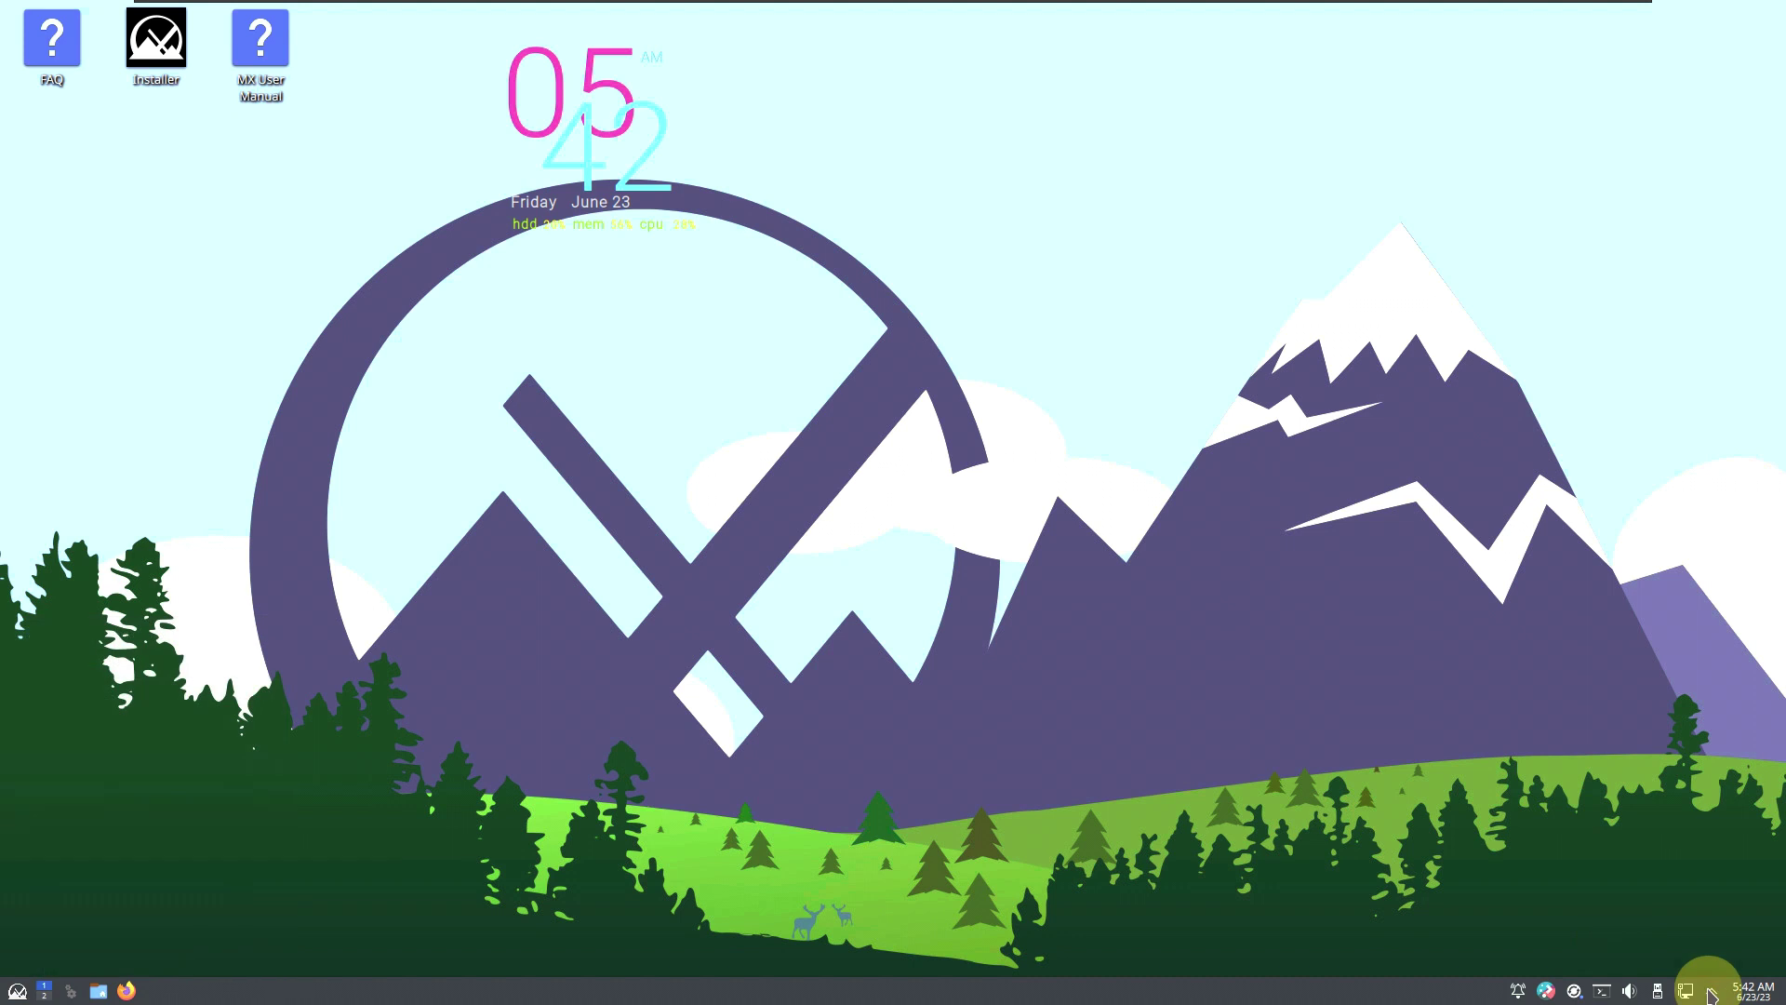
click(1658, 993)
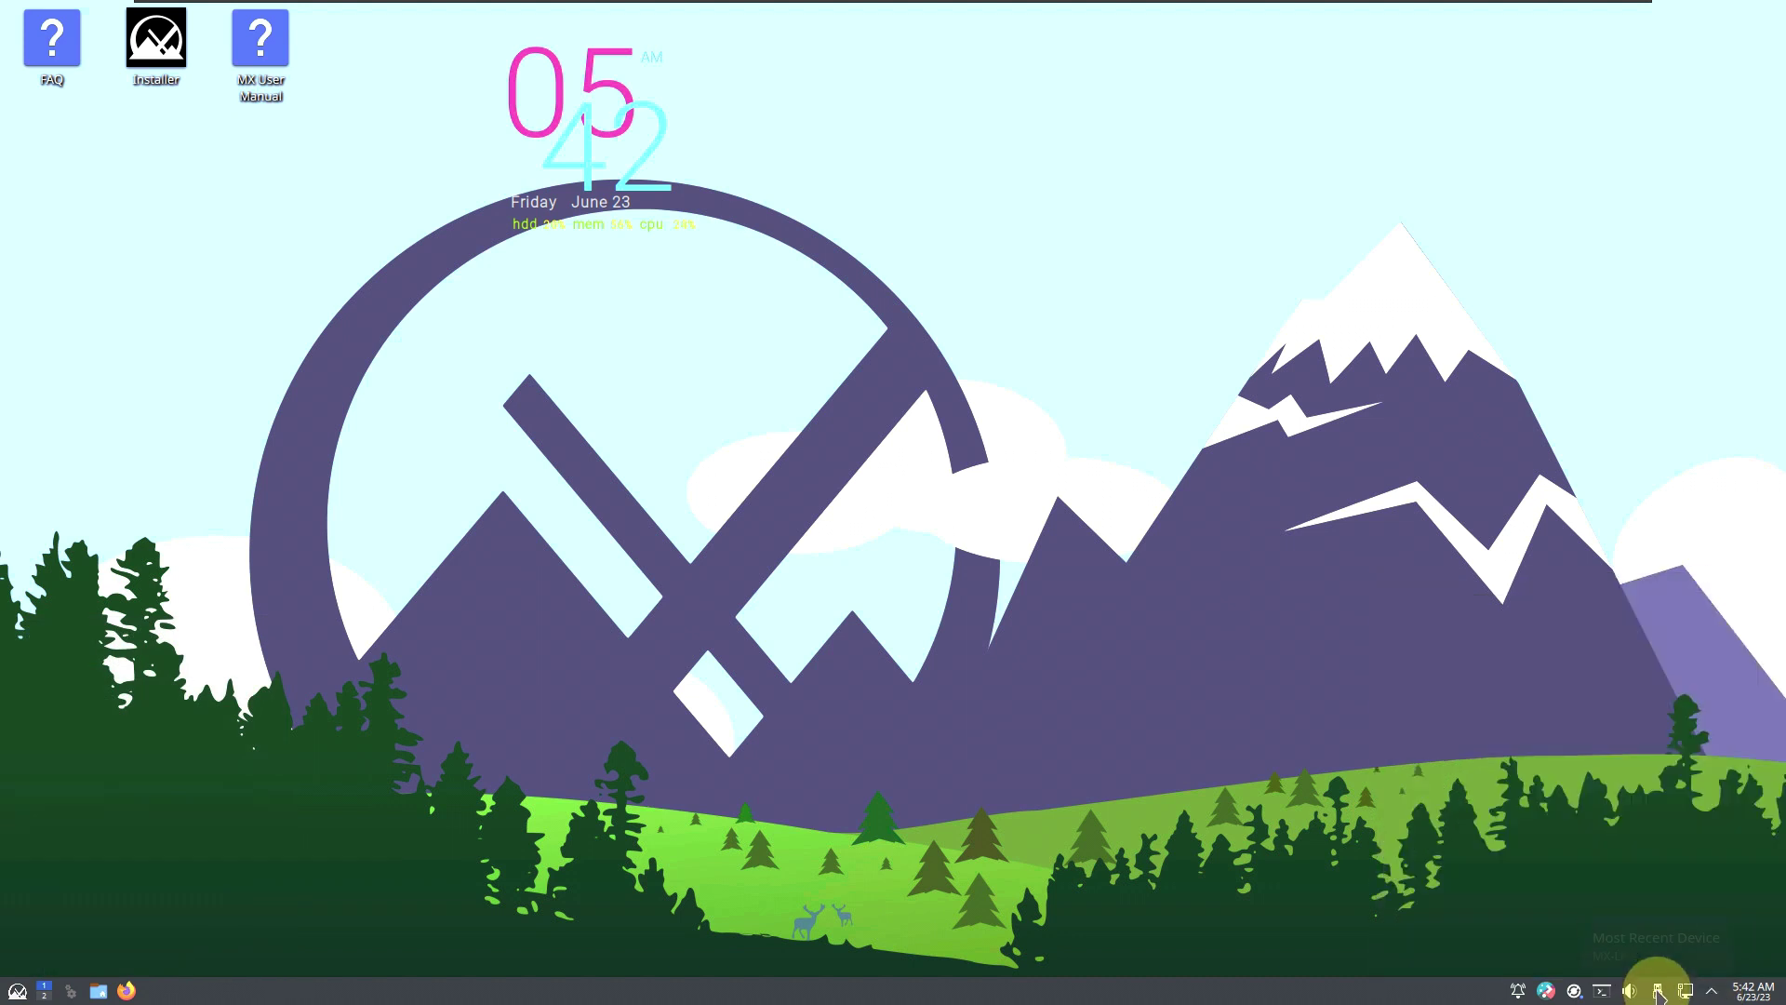
right_click(1659, 994)
click(1637, 993)
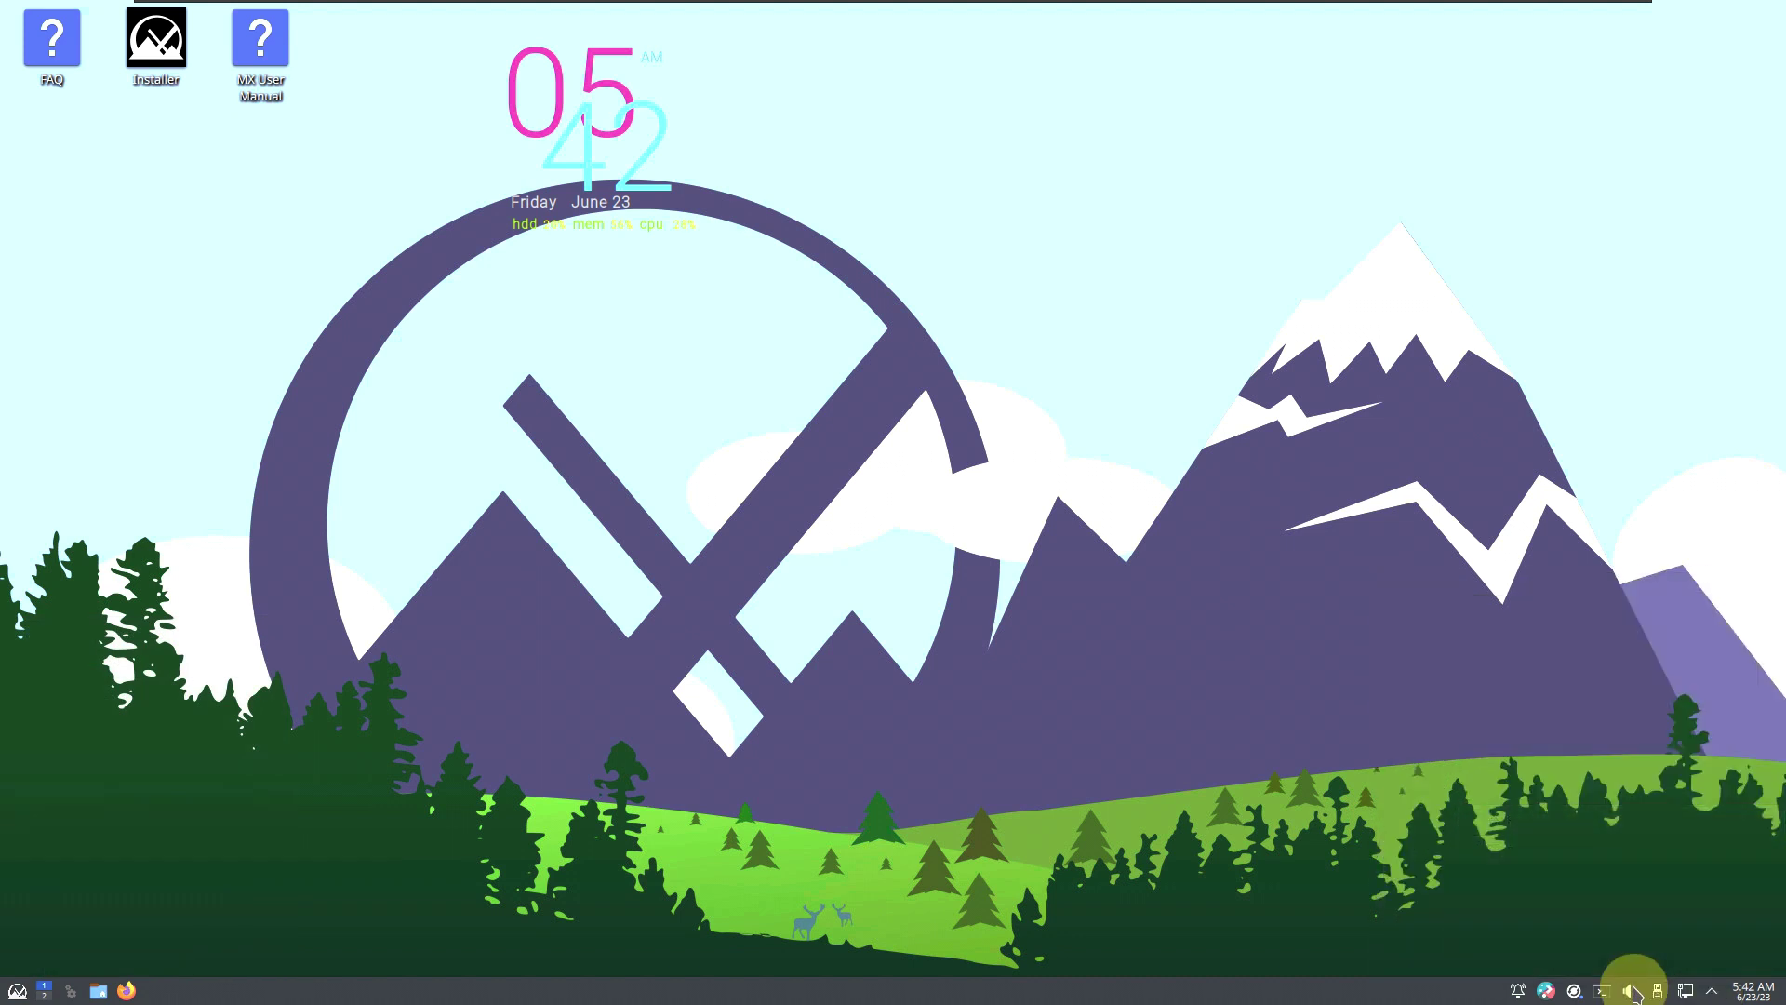
click(1692, 616)
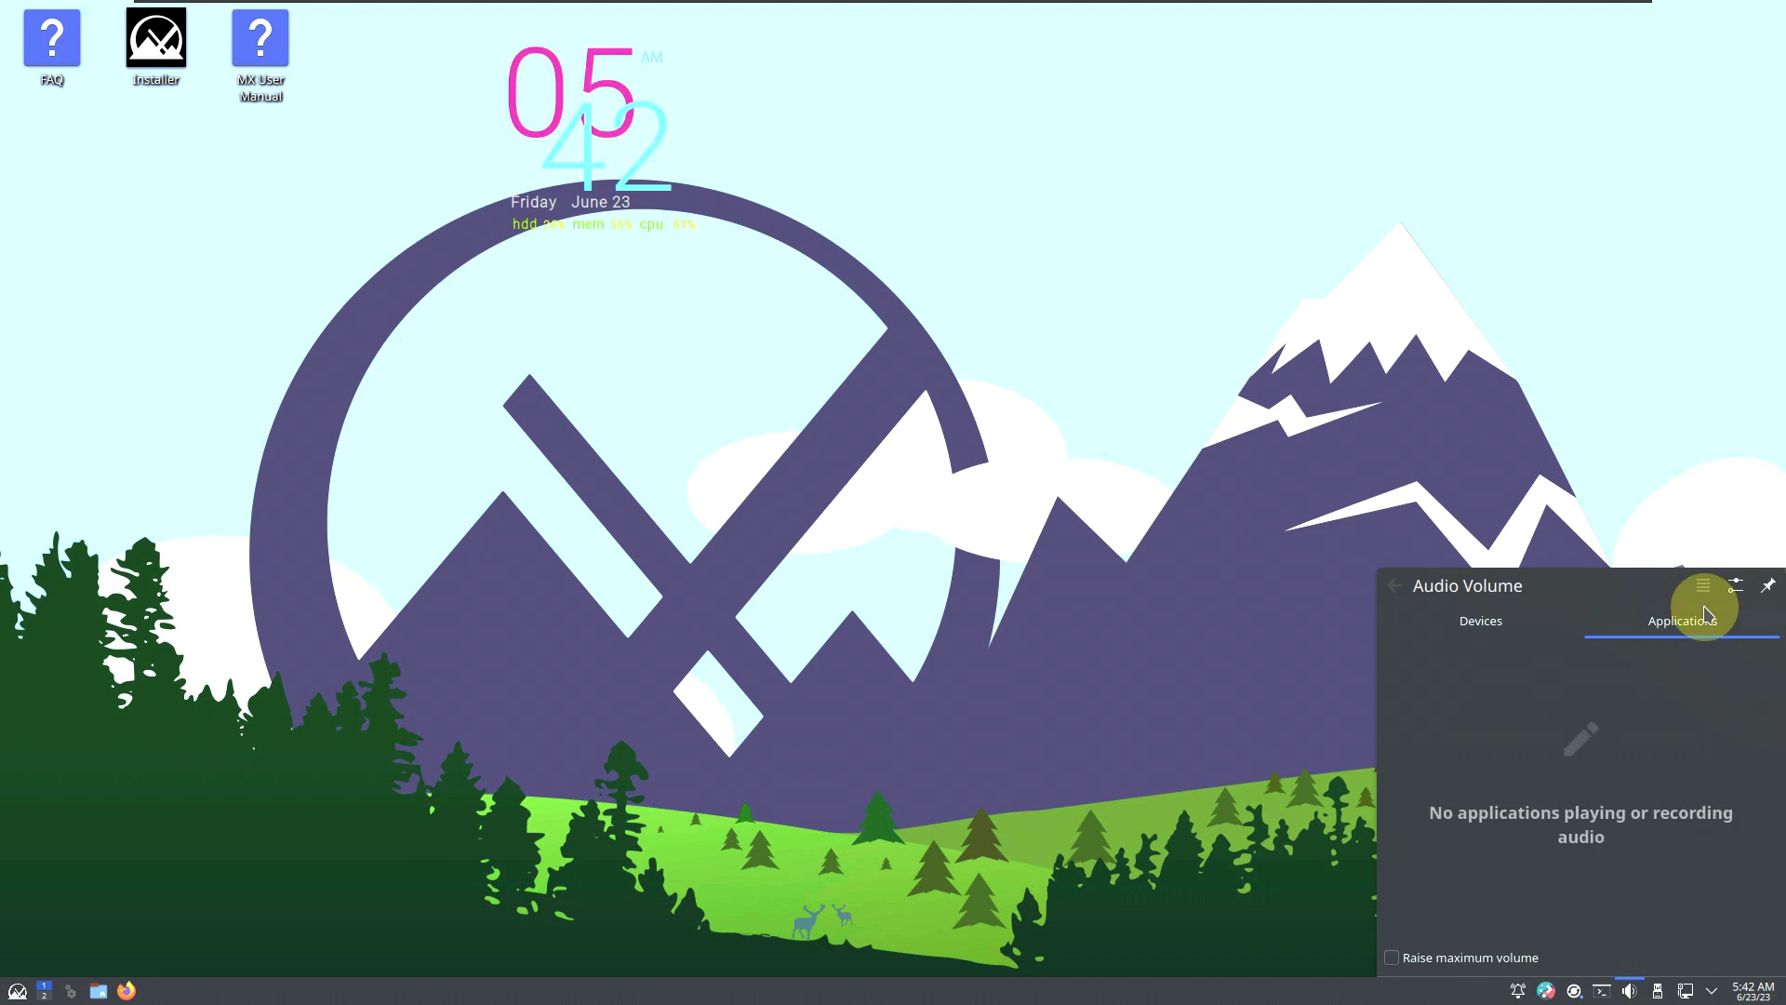
click(1124, 728)
Launch Discover from its update notifier, check its About and Installed pages, look through the pending updates, and close it.
right_click(1572, 993)
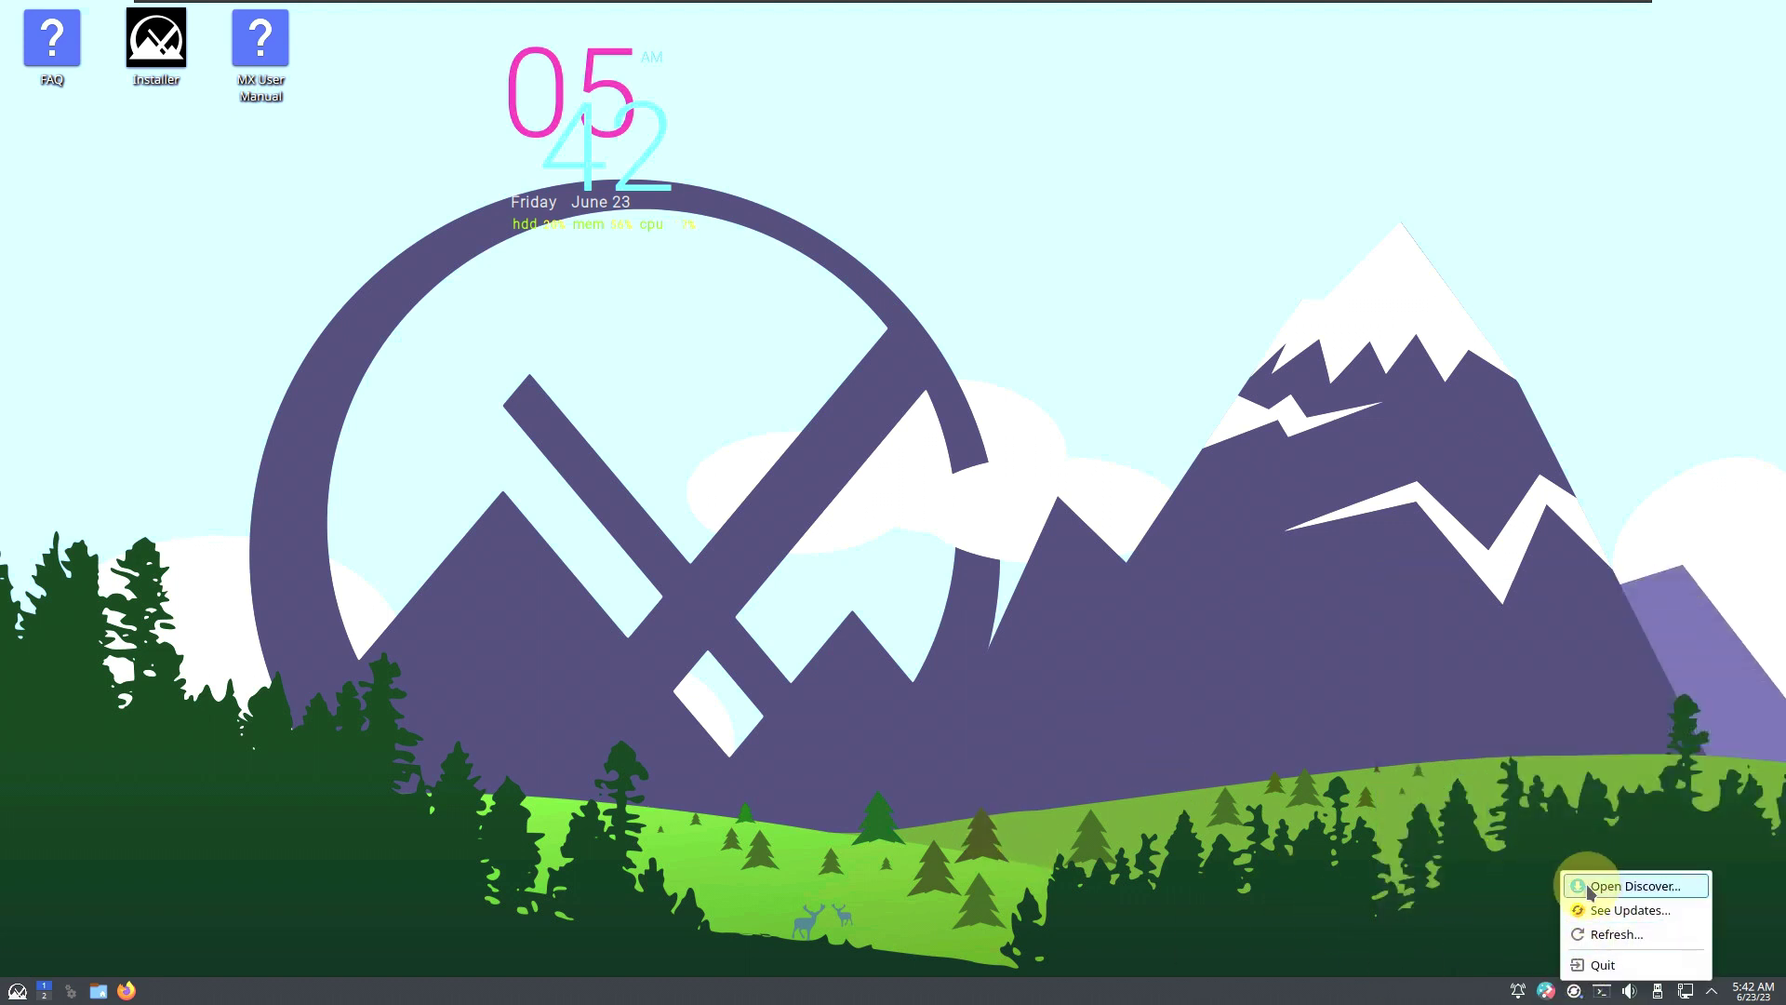
click(1635, 885)
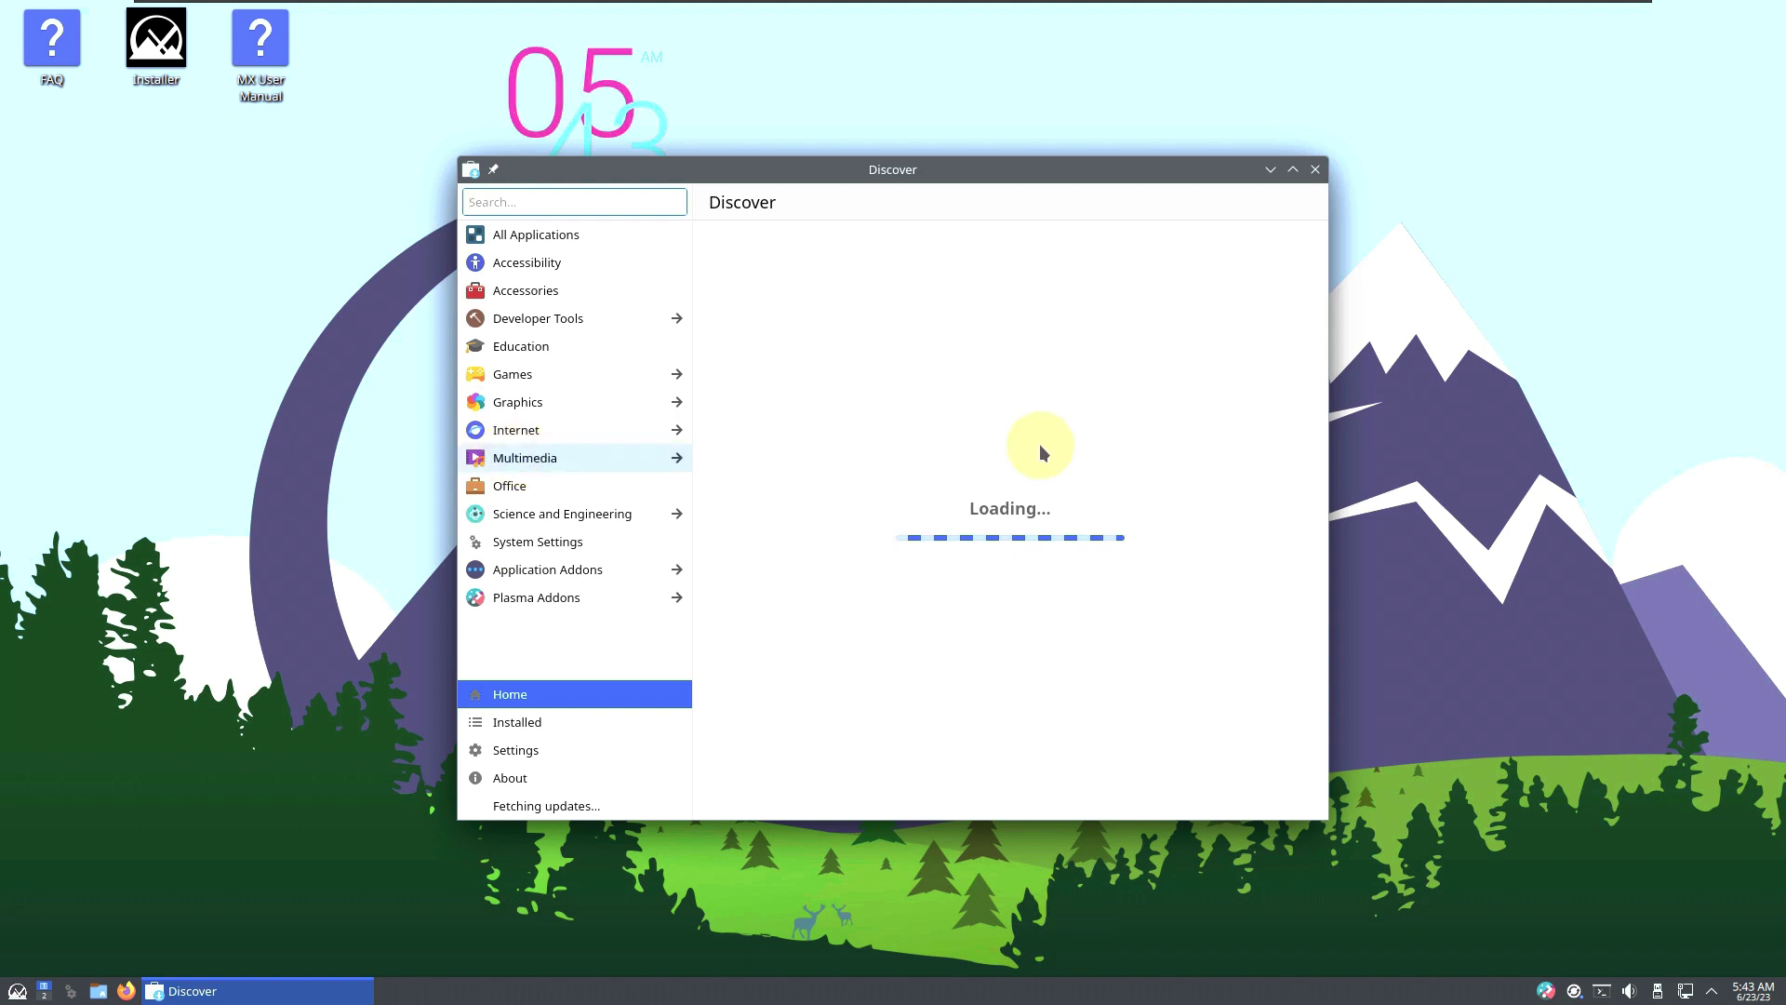
click(544, 777)
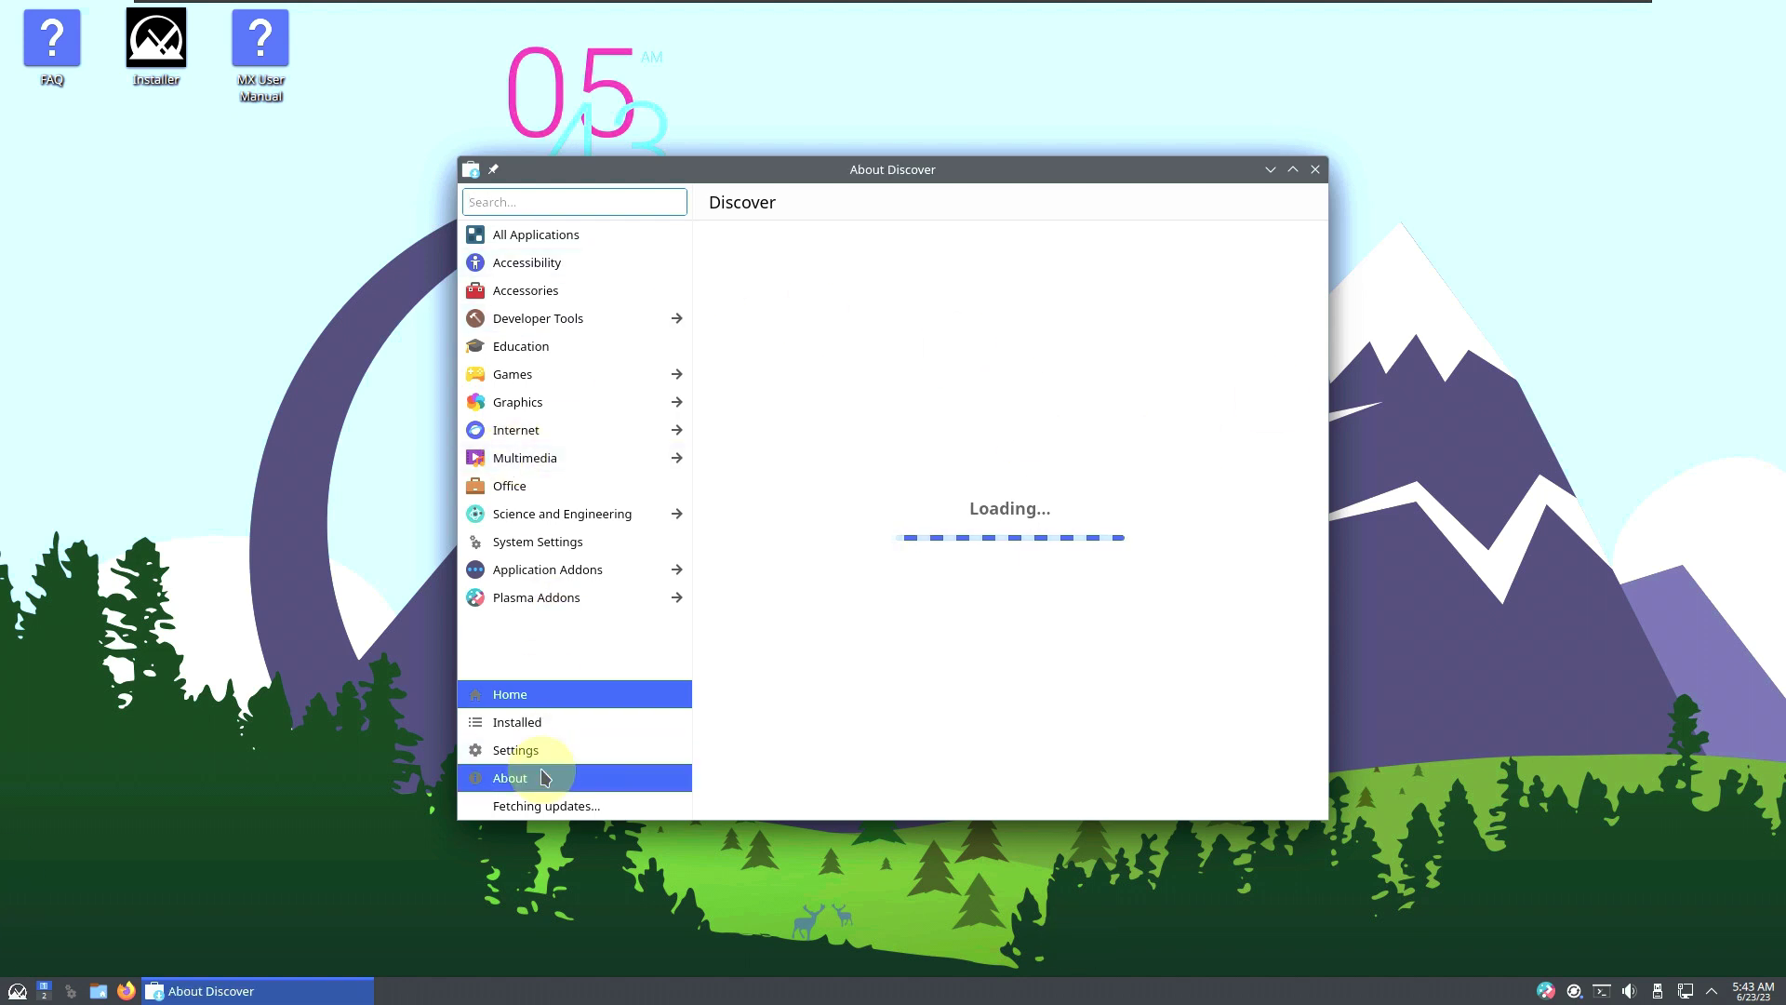
click(578, 720)
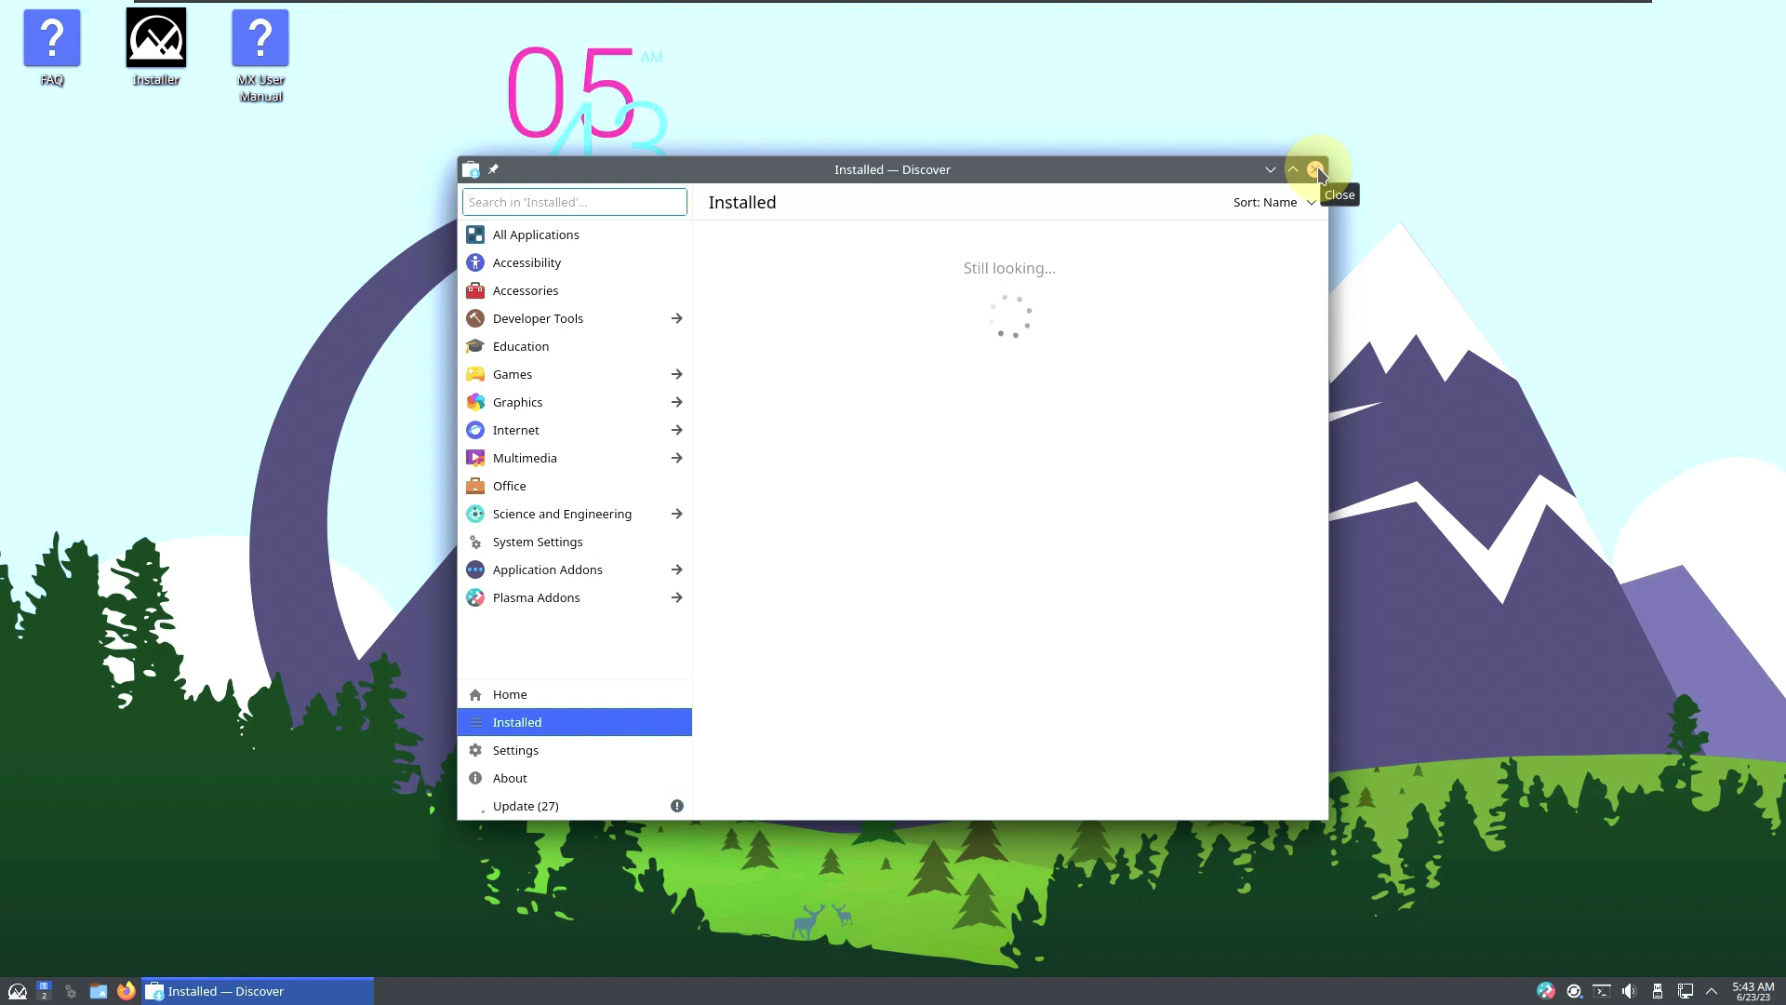
click(549, 806)
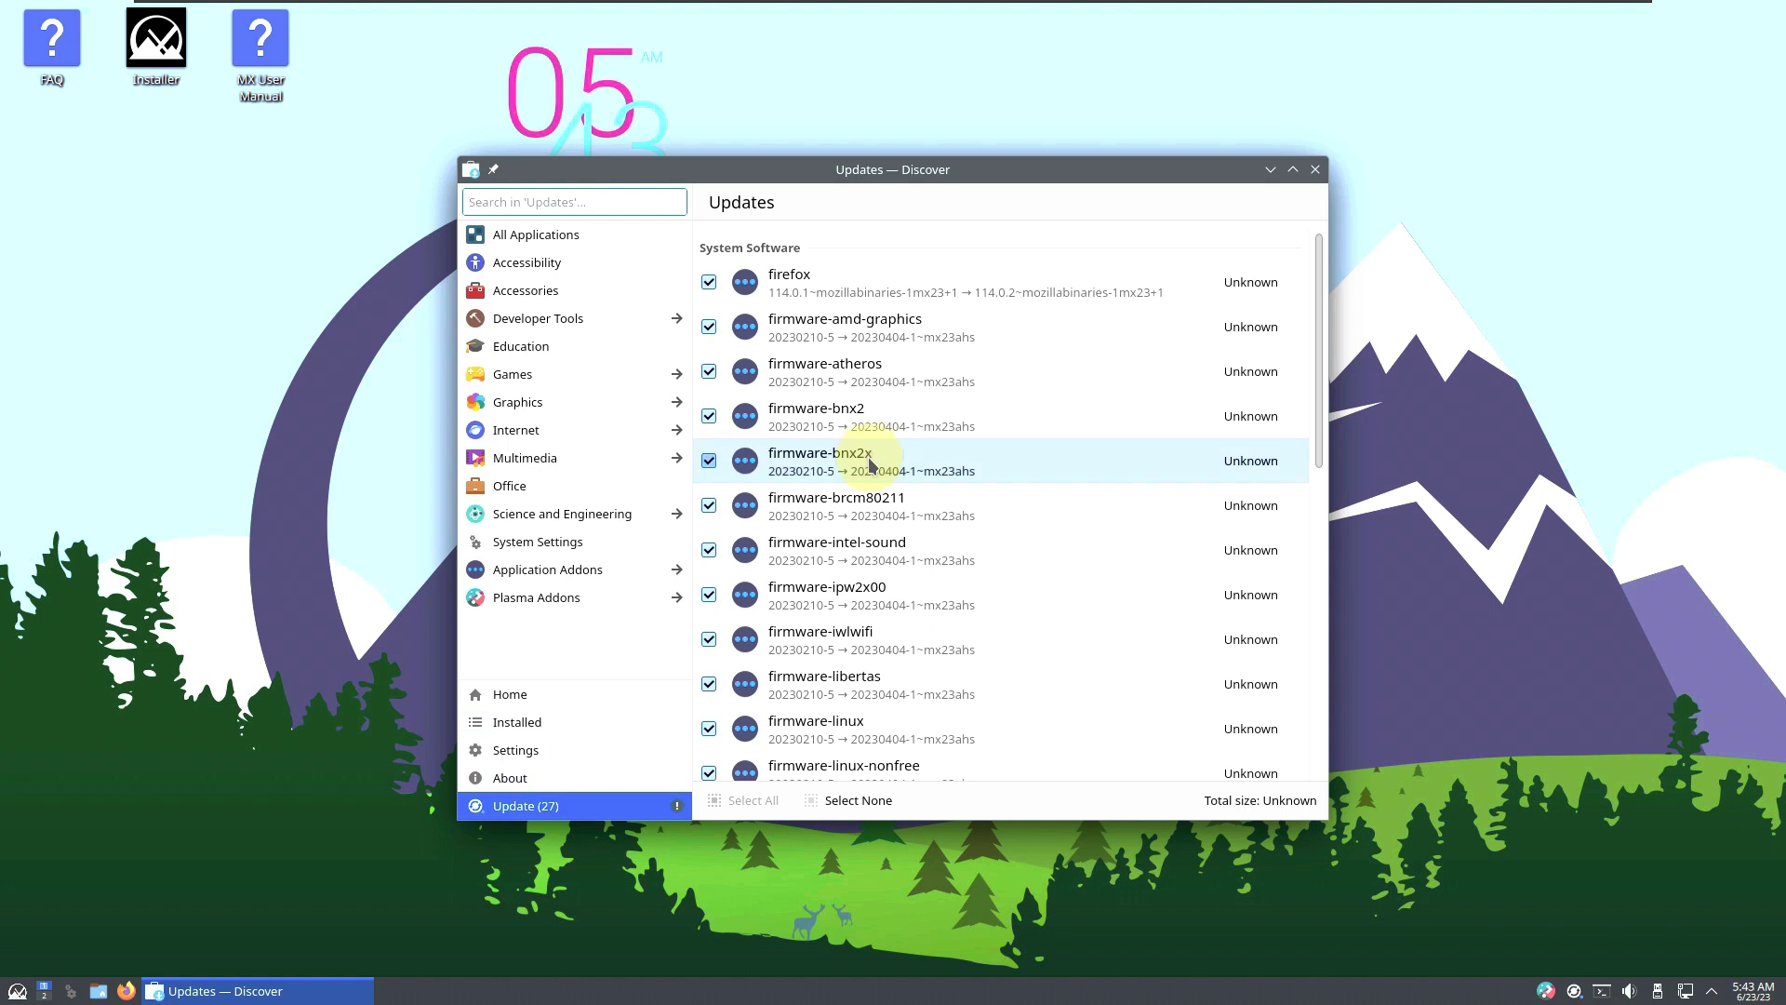
scroll(872, 468, down, 12)
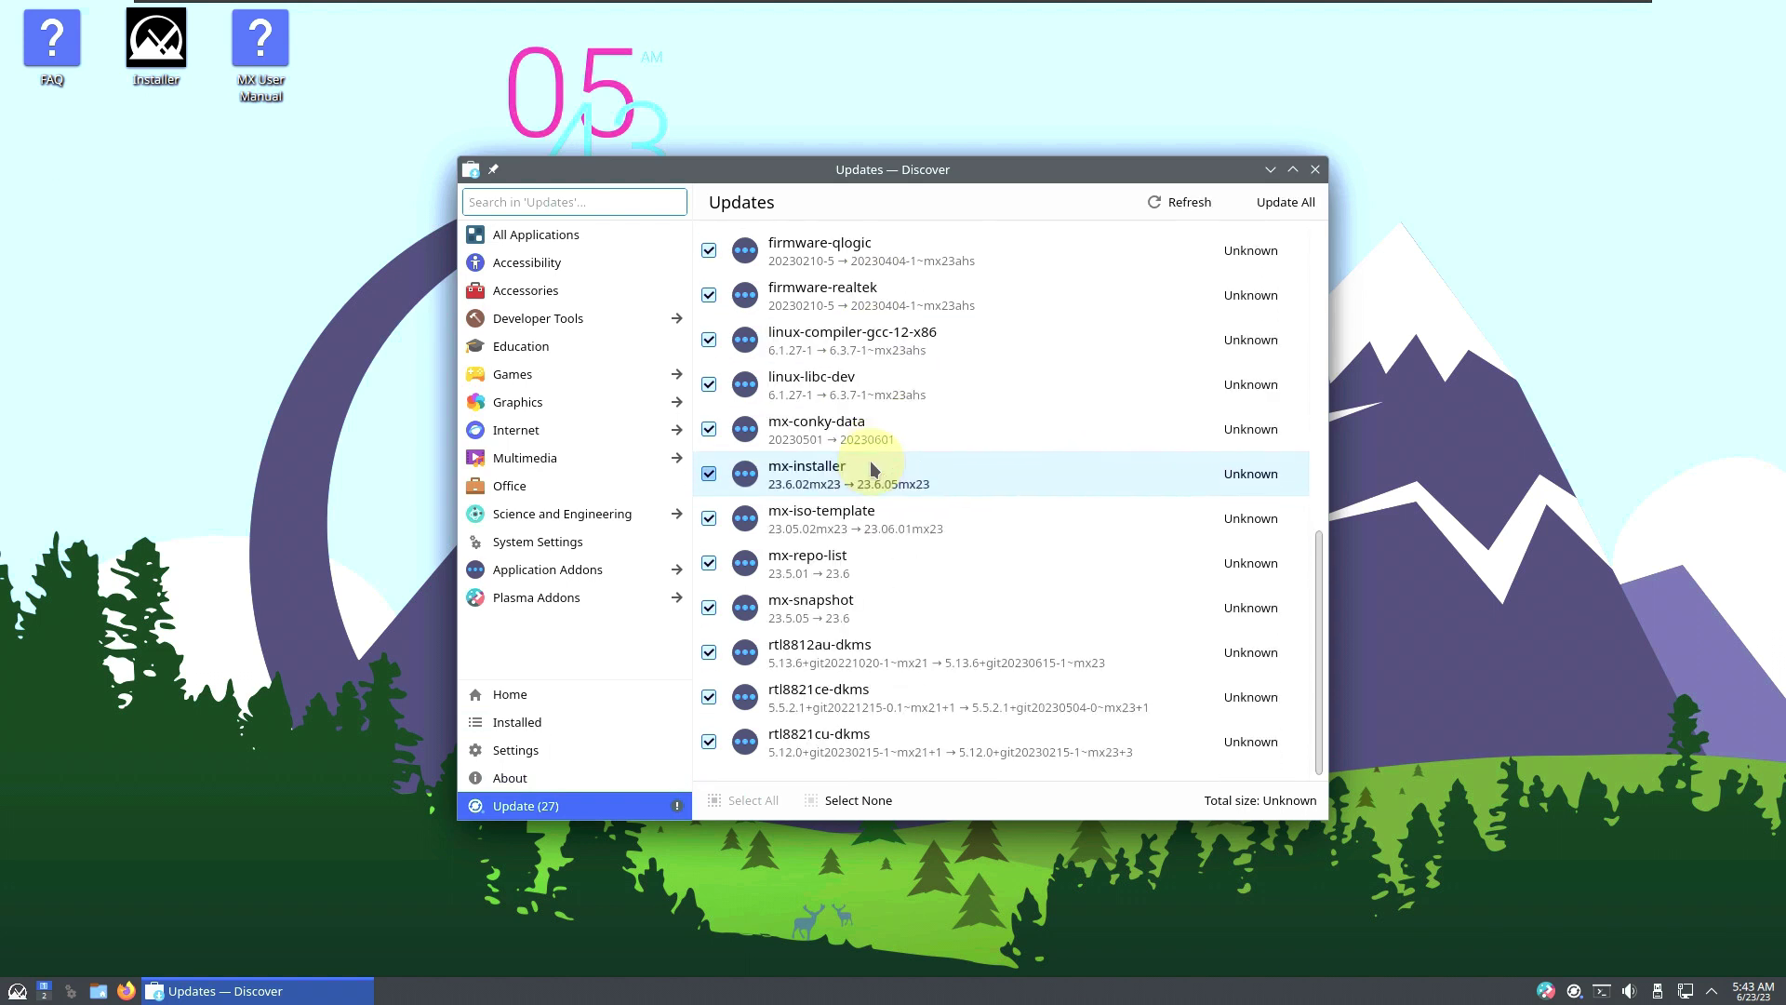
click(1316, 170)
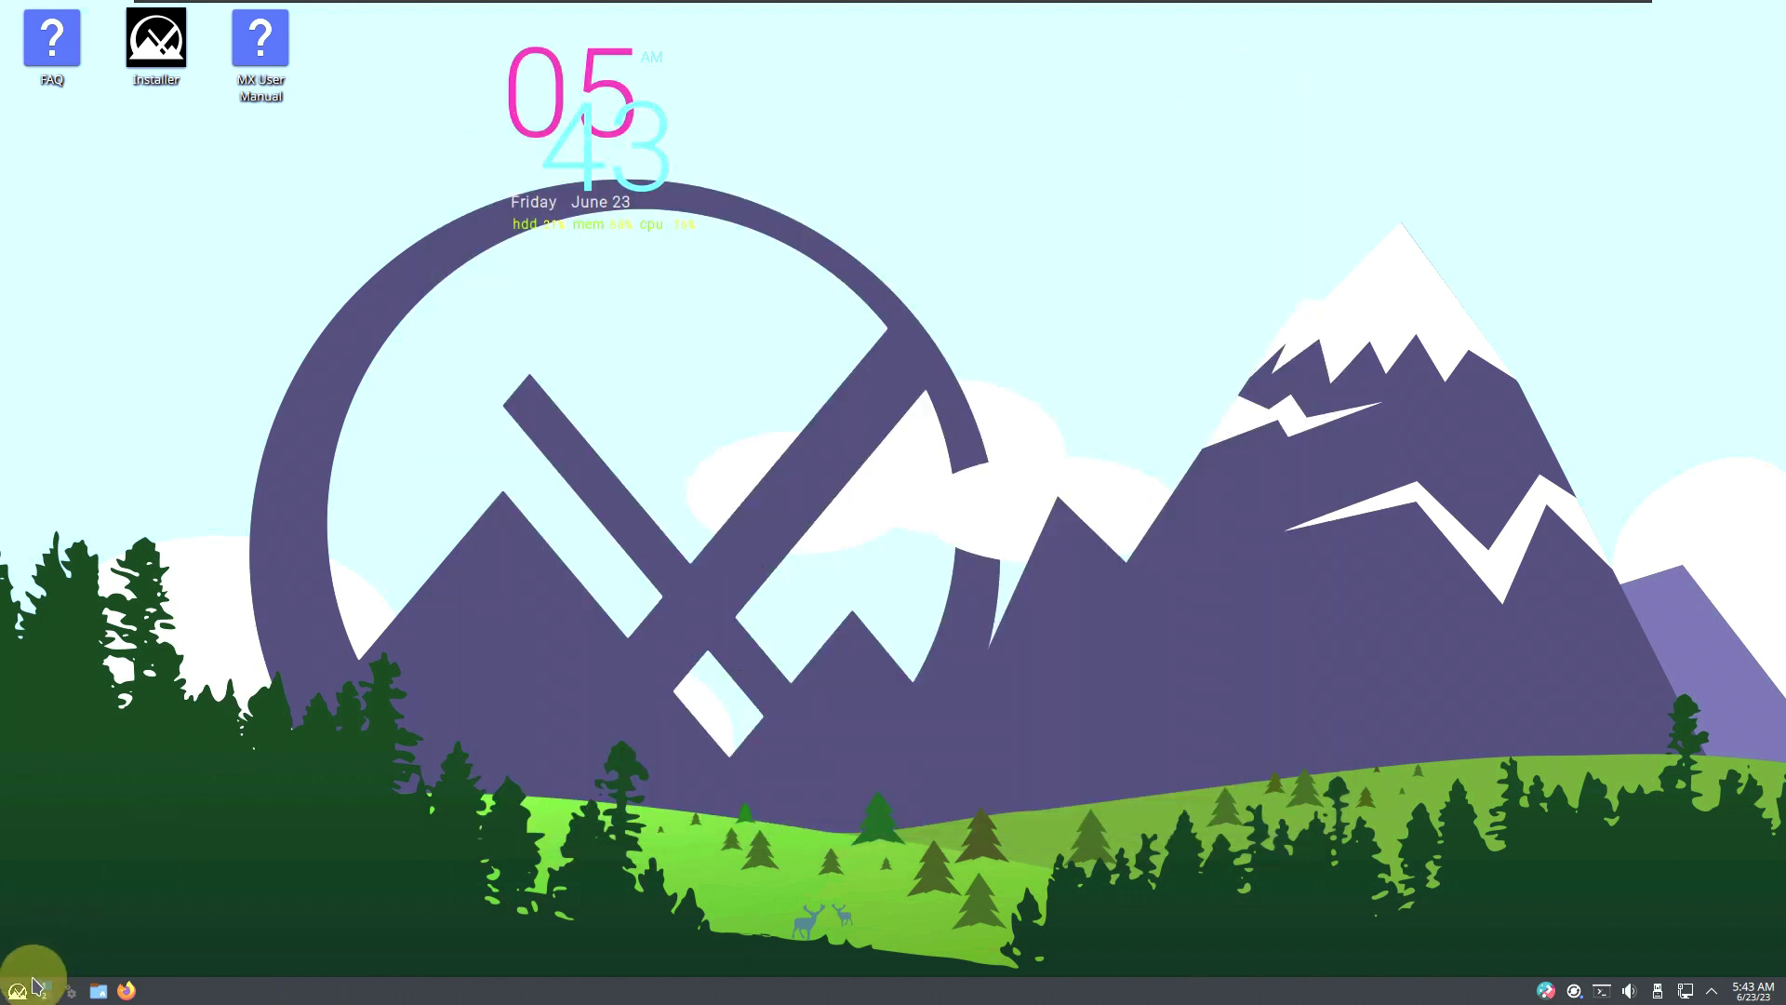
Bring up the session leave screen and log out of the demo session.
click(17, 991)
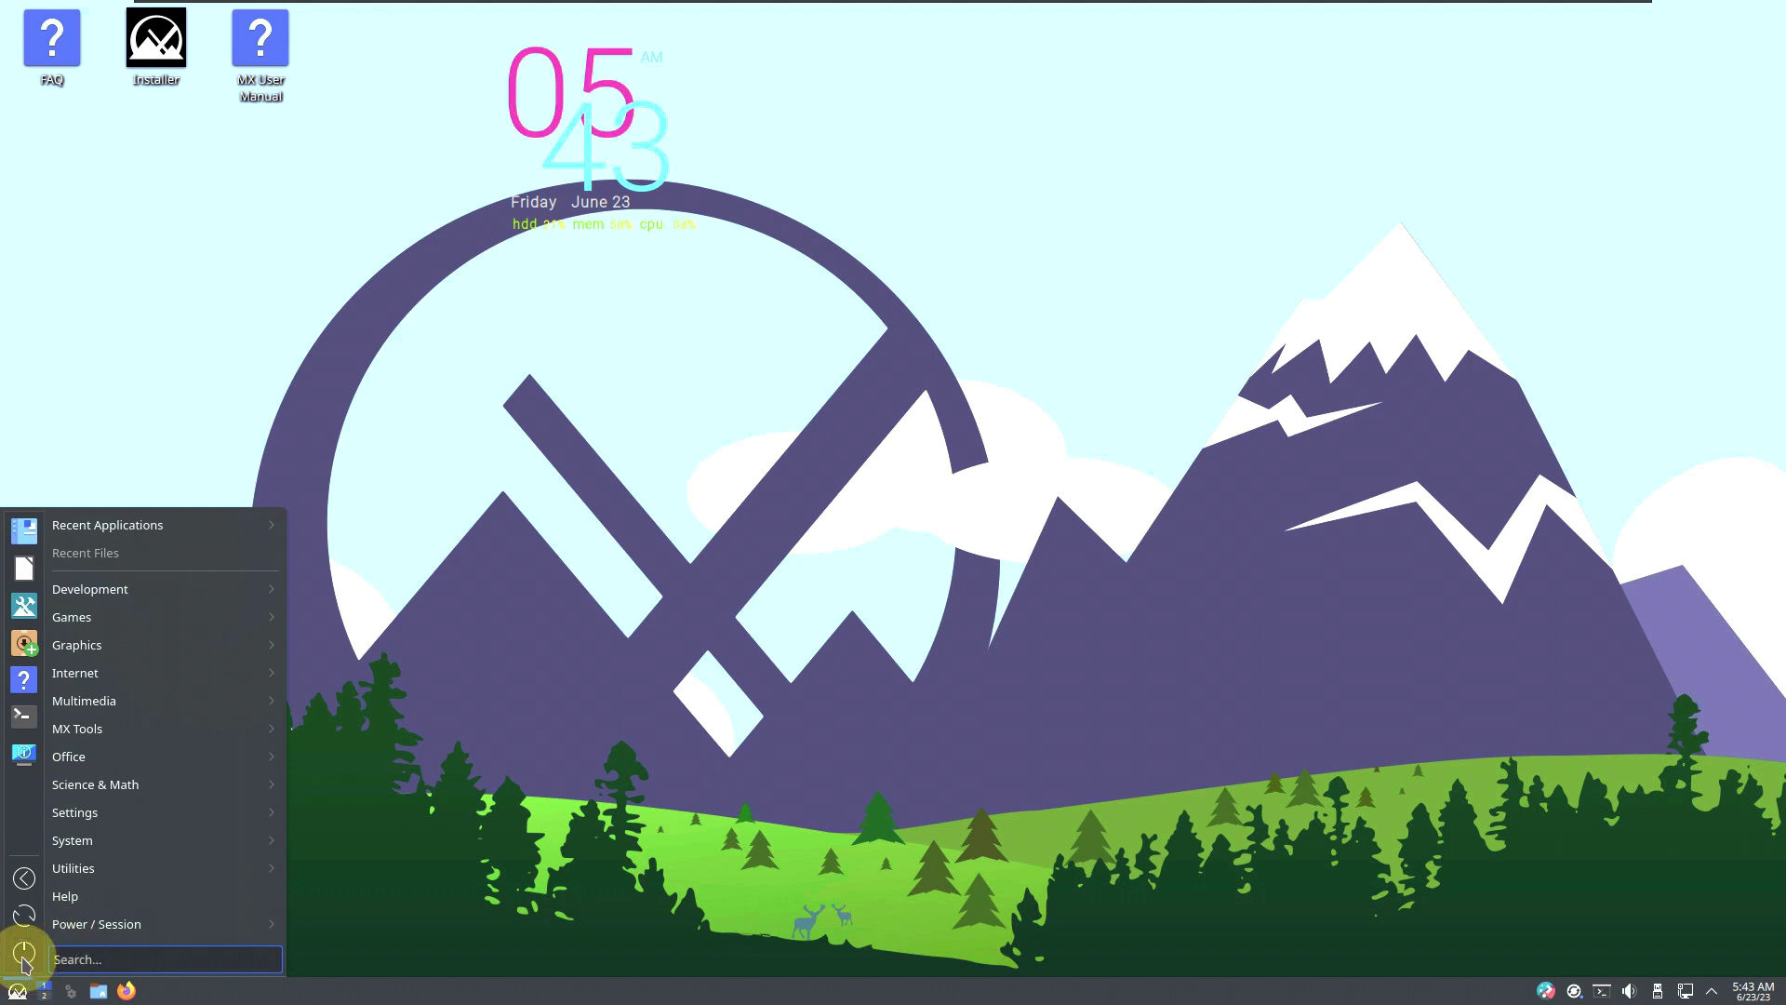
click(23, 959)
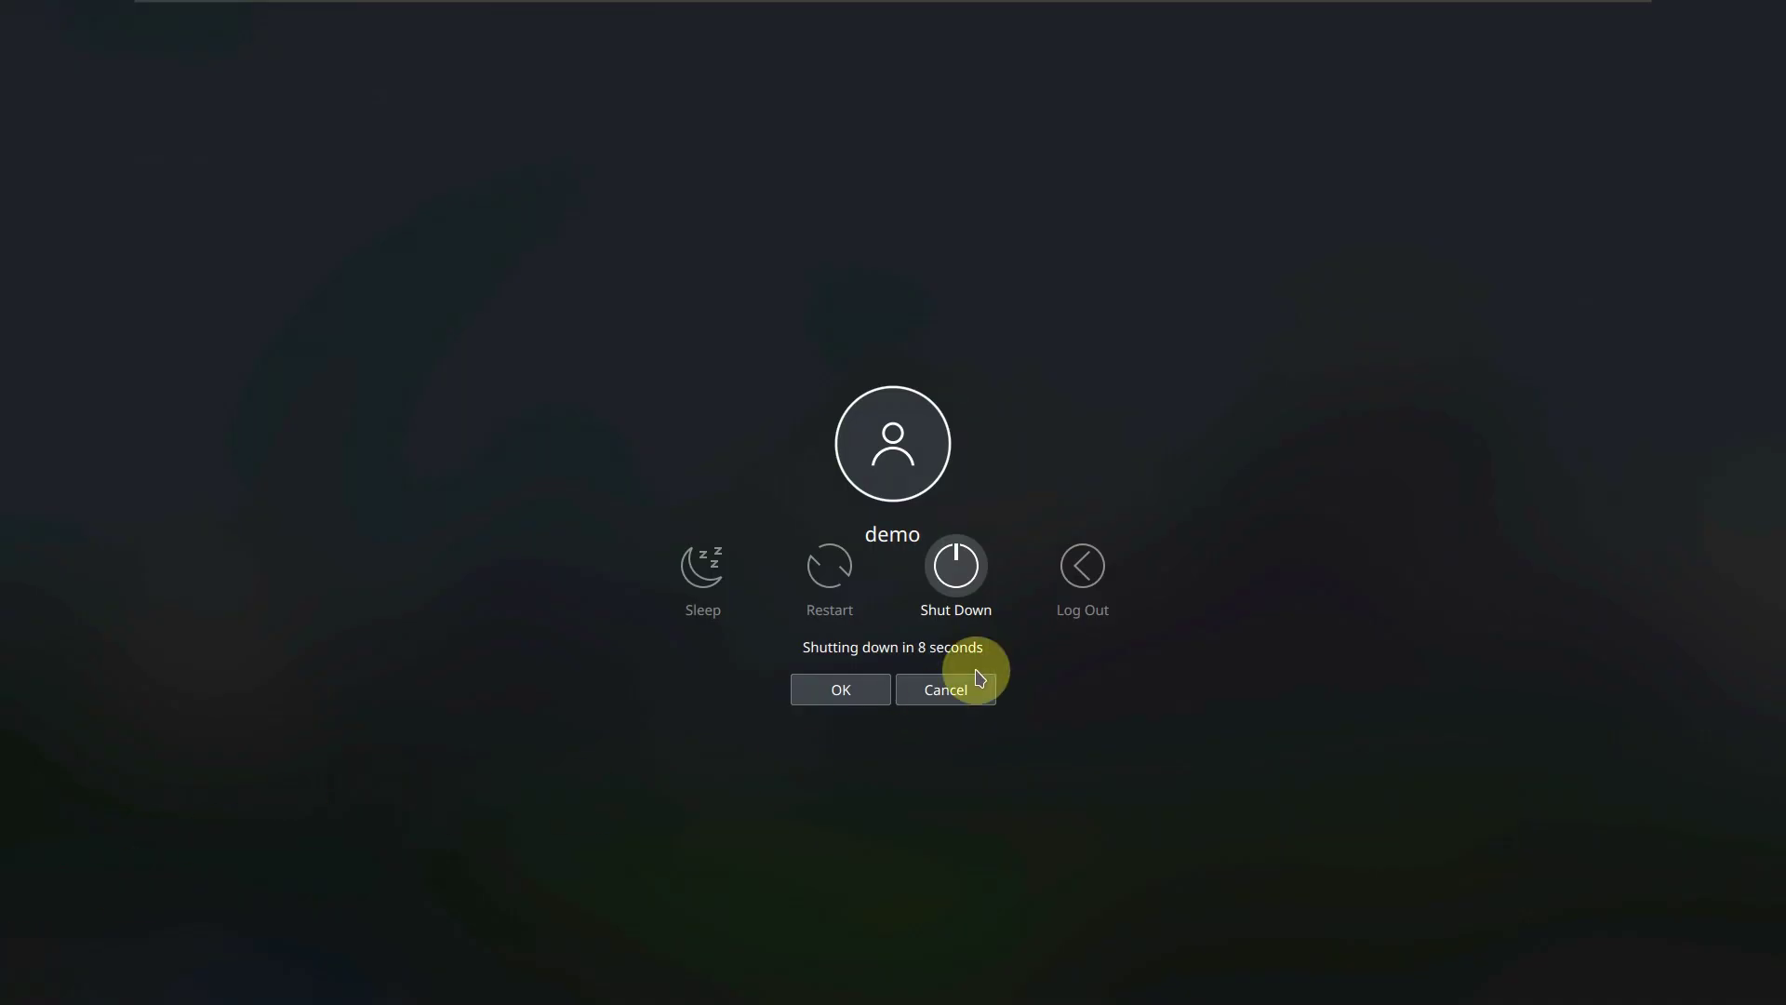
click(1079, 569)
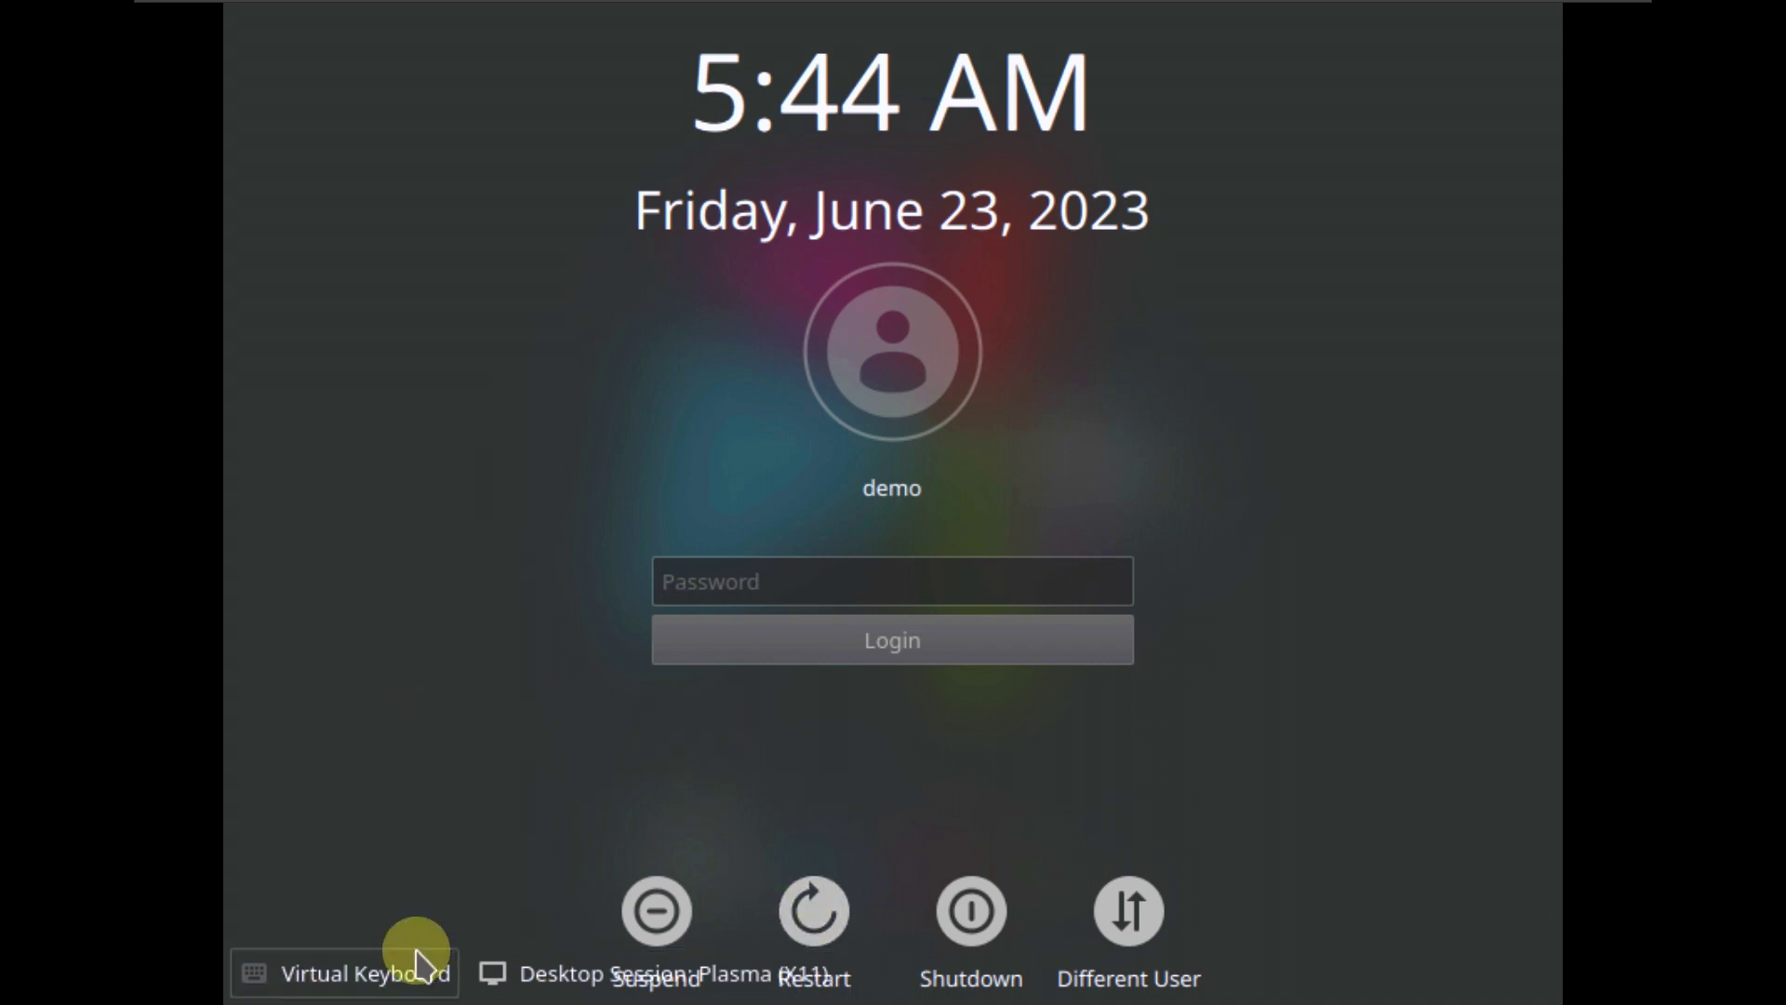
Show the virtual keyboard on the login screen and hide it again.
click(367, 972)
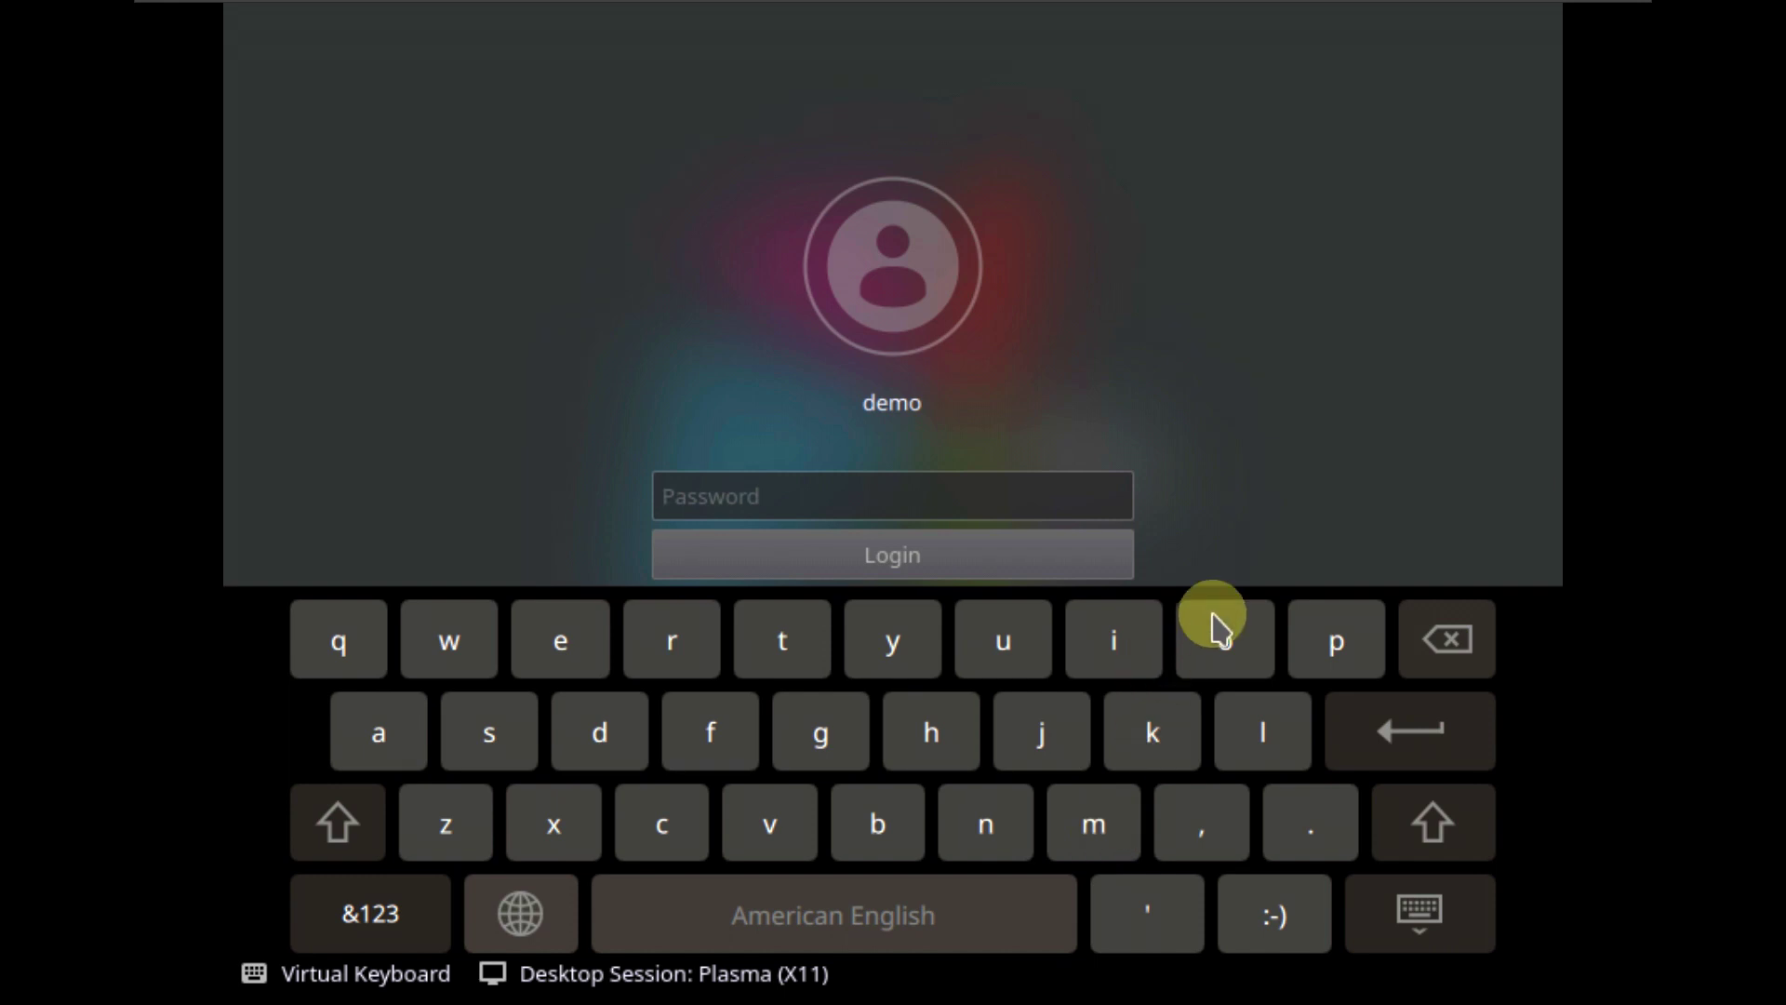
click(1421, 910)
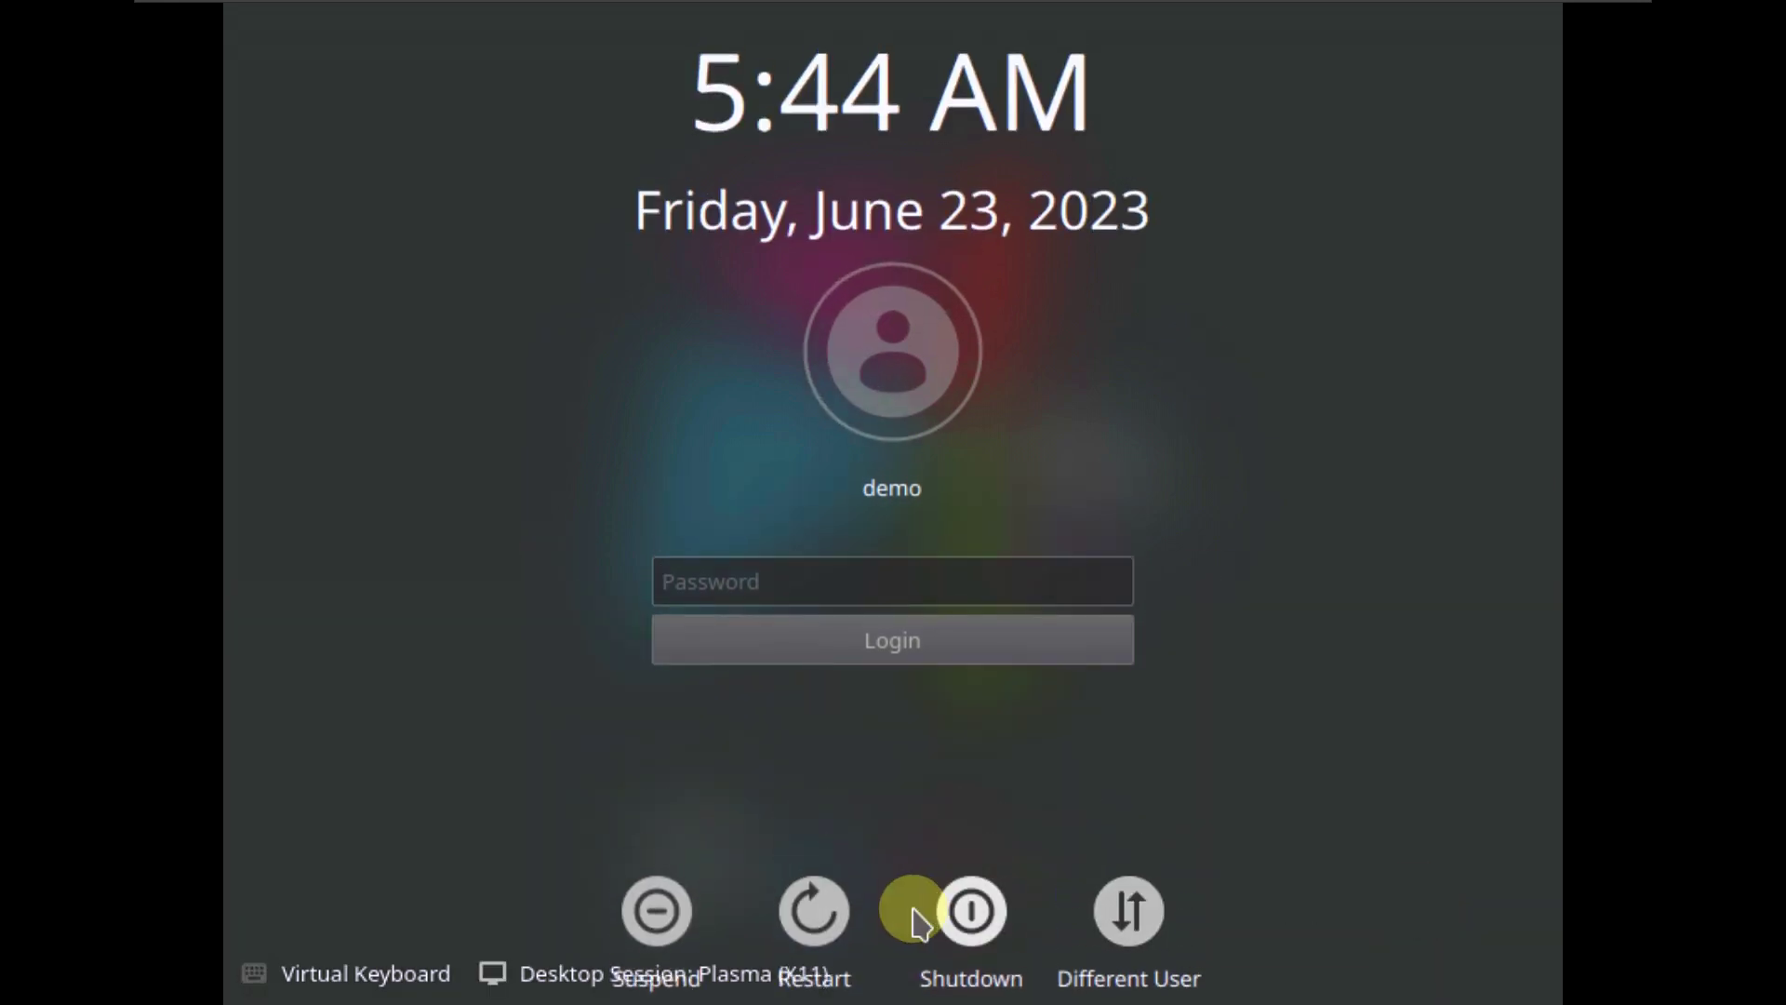